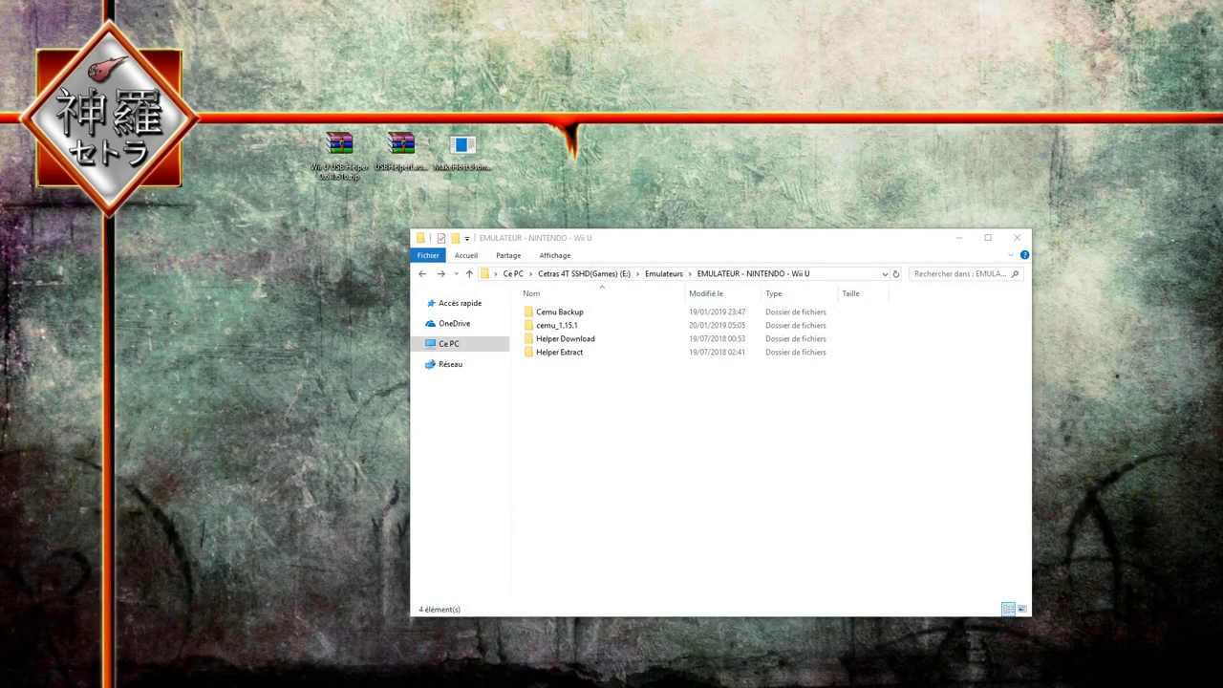
{"action": "left_click", "coordinate": [572, 344]}
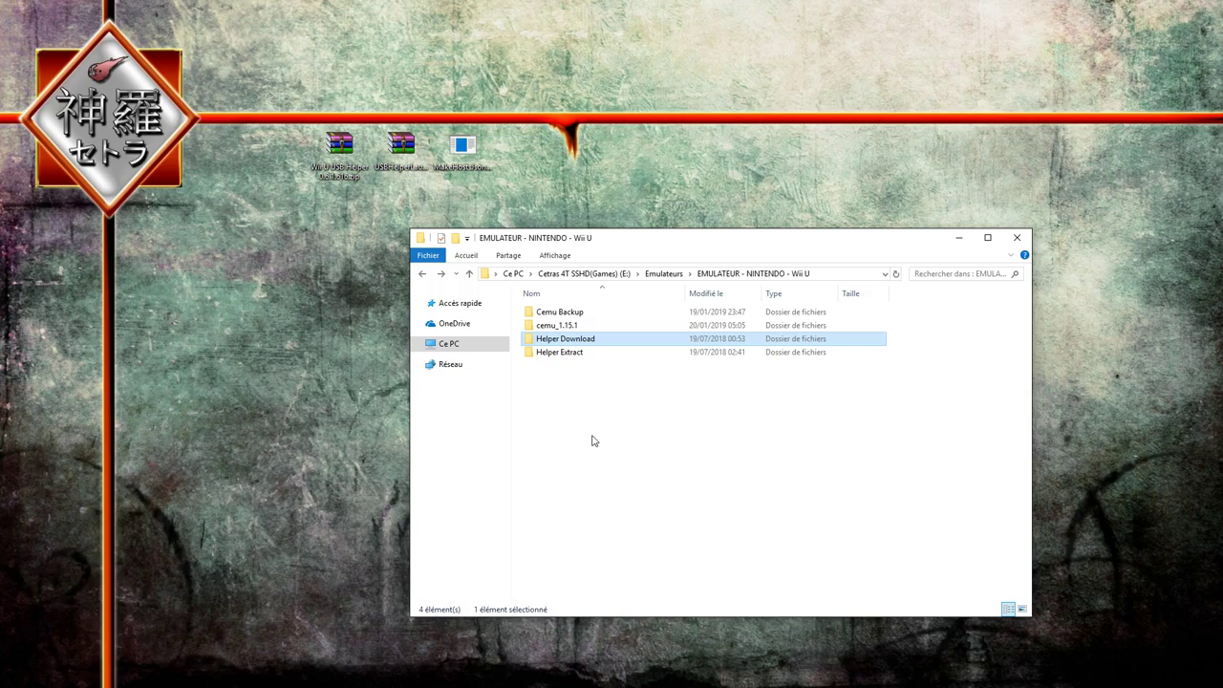
{"action": "left_click", "coordinate": [581, 354]}
{"action": "left_click", "coordinate": [681, 470]}
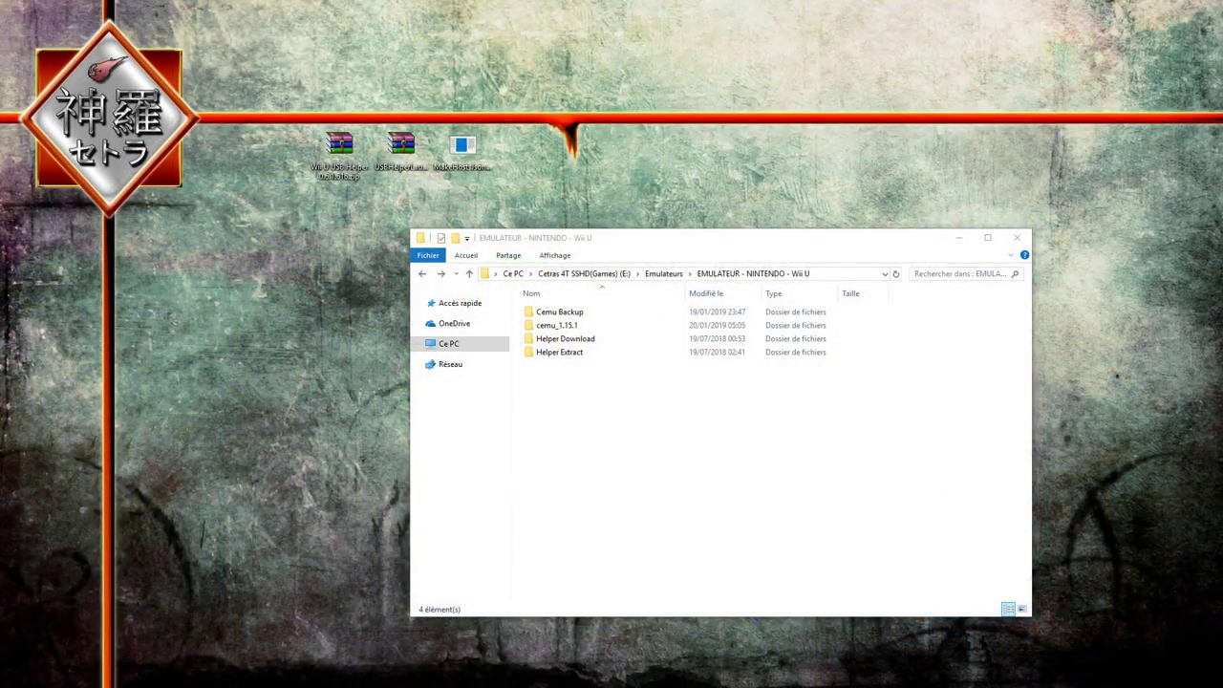
{"action": "left_click", "coordinate": [571, 339]}
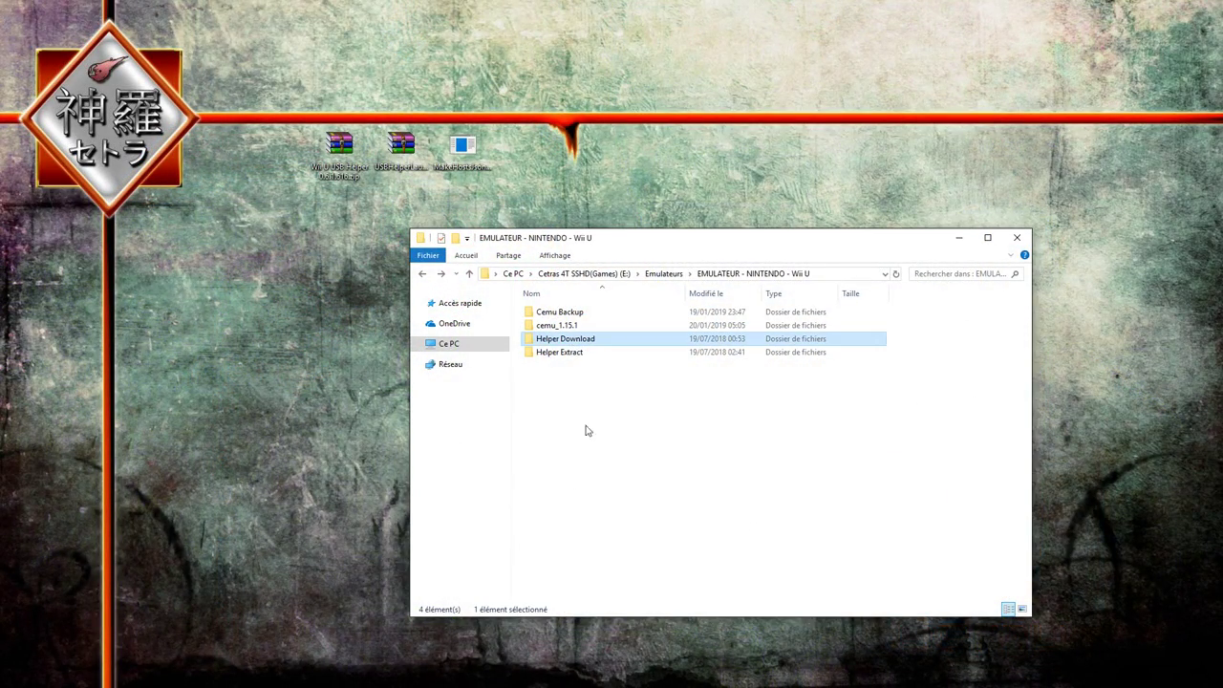
{"action": "left_click", "coordinate": [581, 354]}
{"action": "left_click", "coordinate": [680, 471]}
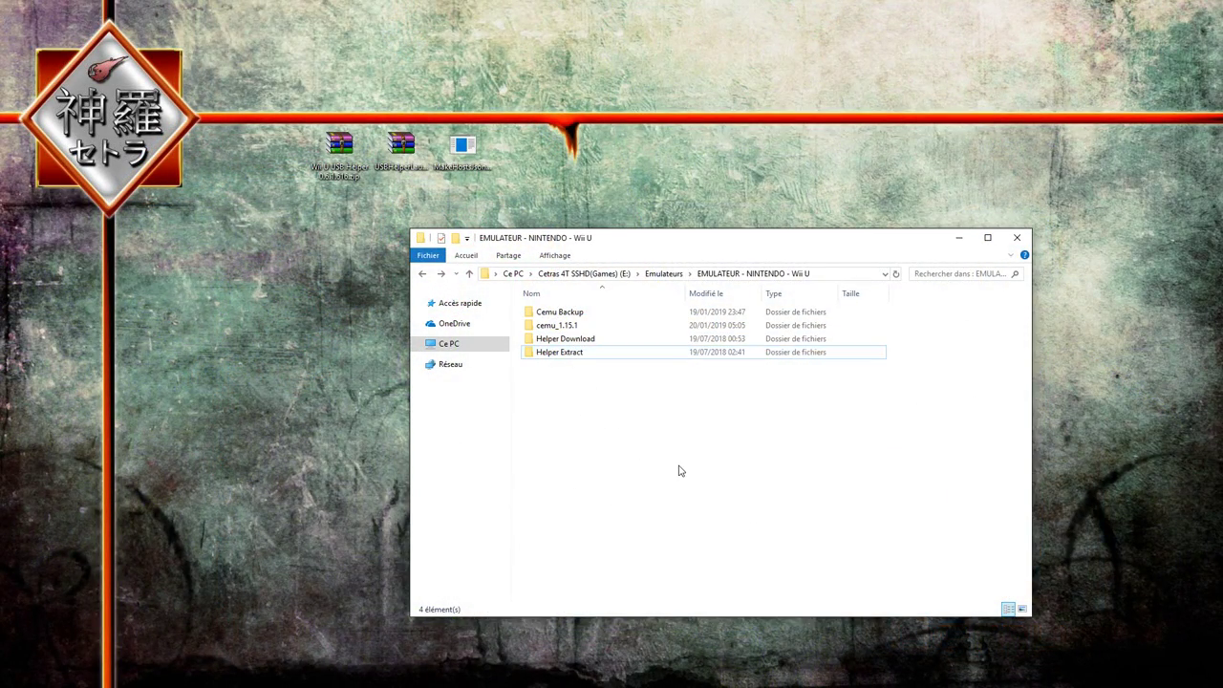
{"action": "left_click", "coordinate": [327, 203]}
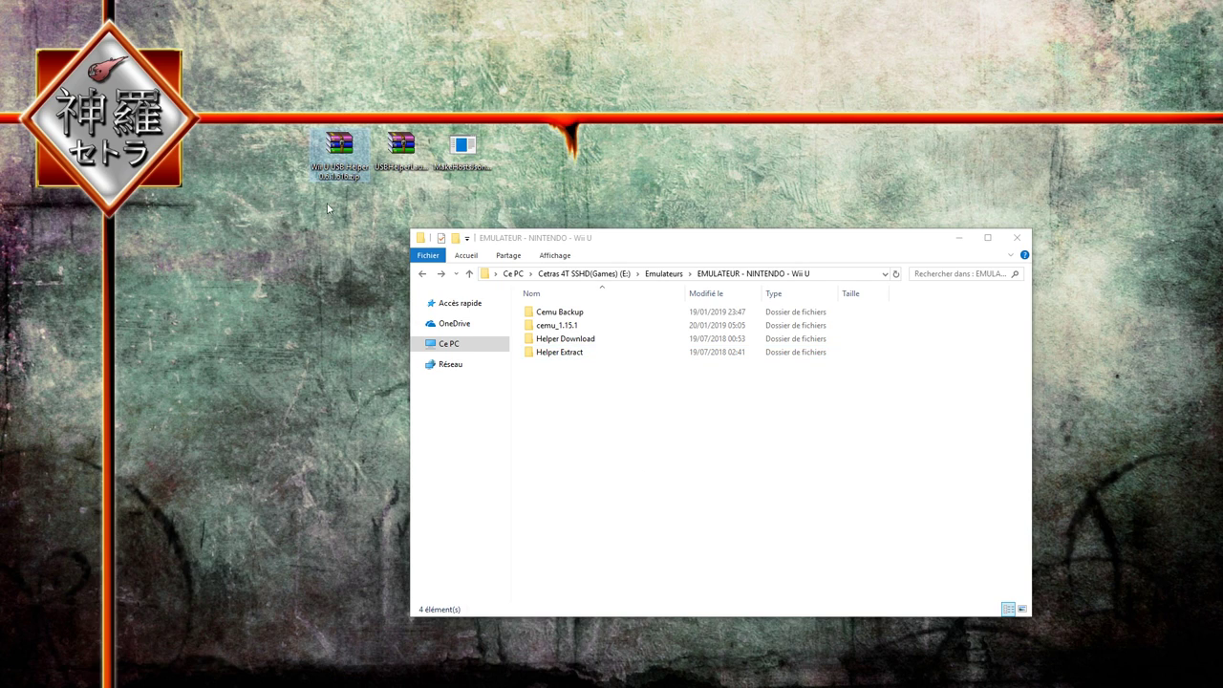
{"action": "left_click", "coordinate": [400, 181]}
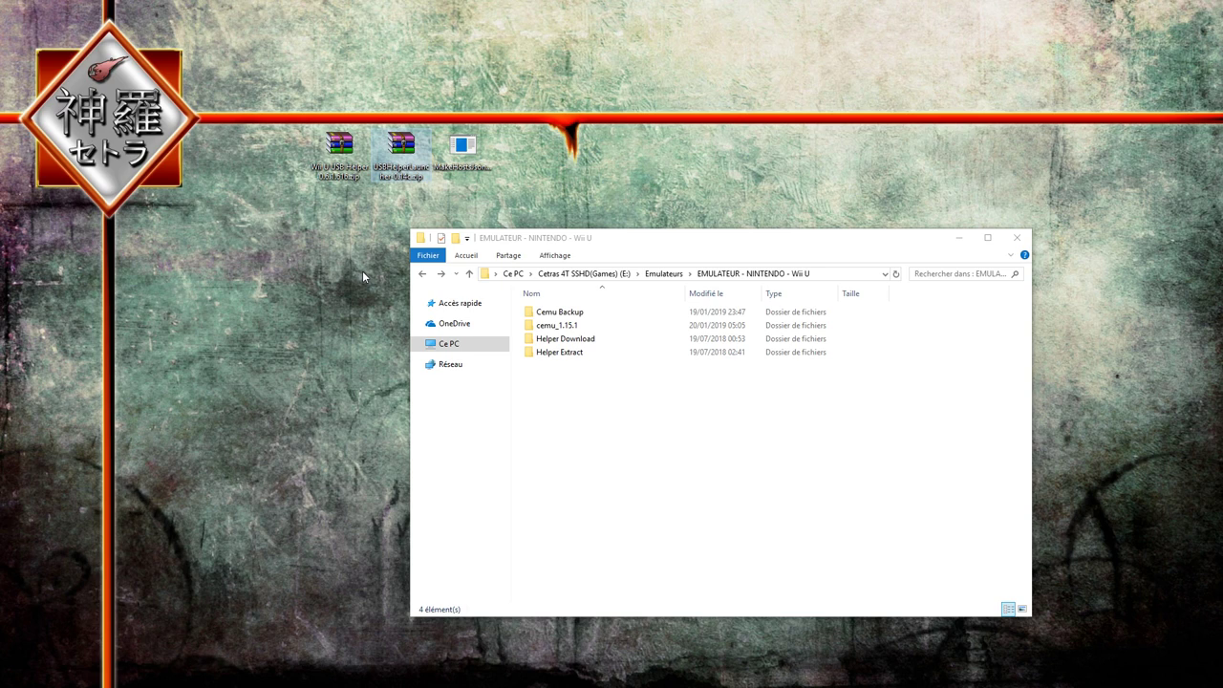
{"action": "key", "text": "Right"}
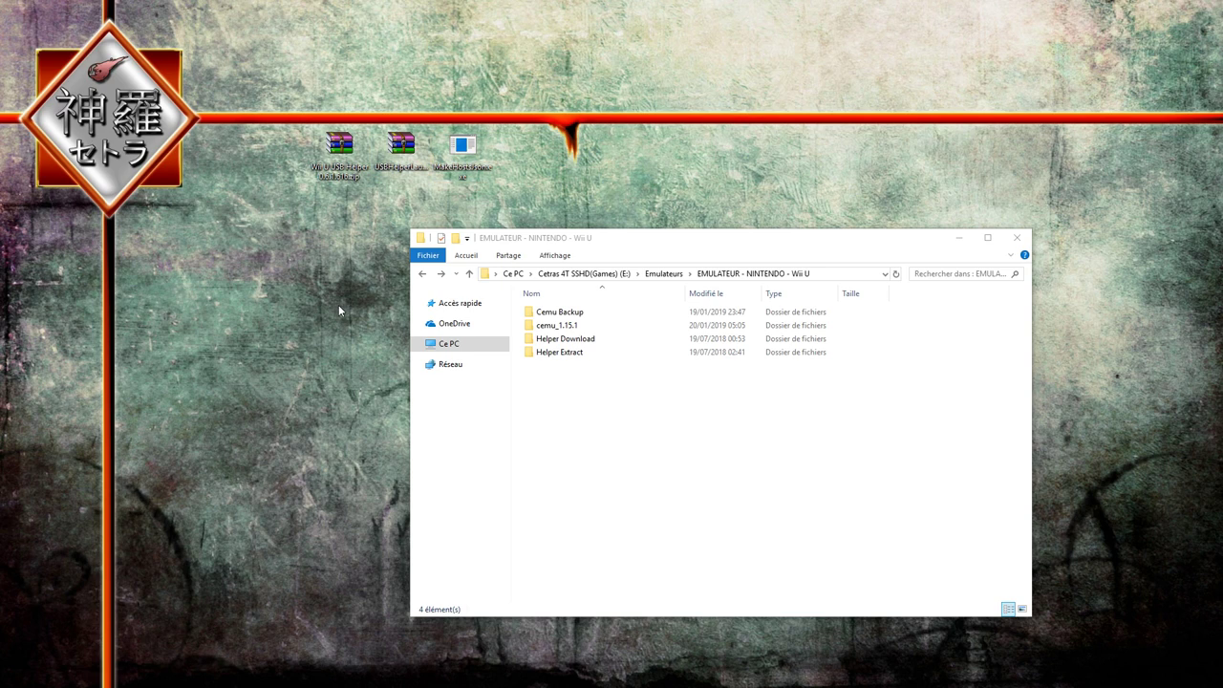
Step: Copy the Wii U USB Helper 0.6.1.616 archive from the desktop into EMULATEUR - NINTENDO - Wii U and extract it into its own subfolder
{"action": "left_click_drag", "start_coordinate": [339, 146], "coordinate": [629, 449]}
{"action": "right_click", "coordinate": [580, 371]}
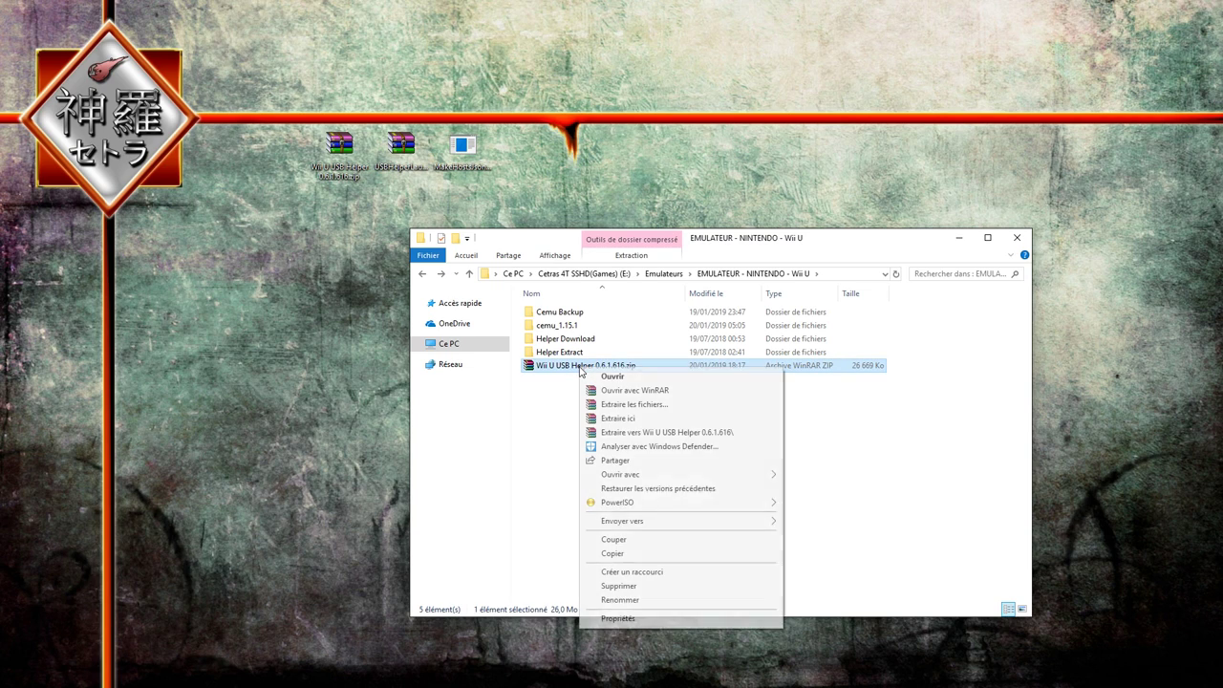
{"action": "left_click", "coordinate": [657, 433]}
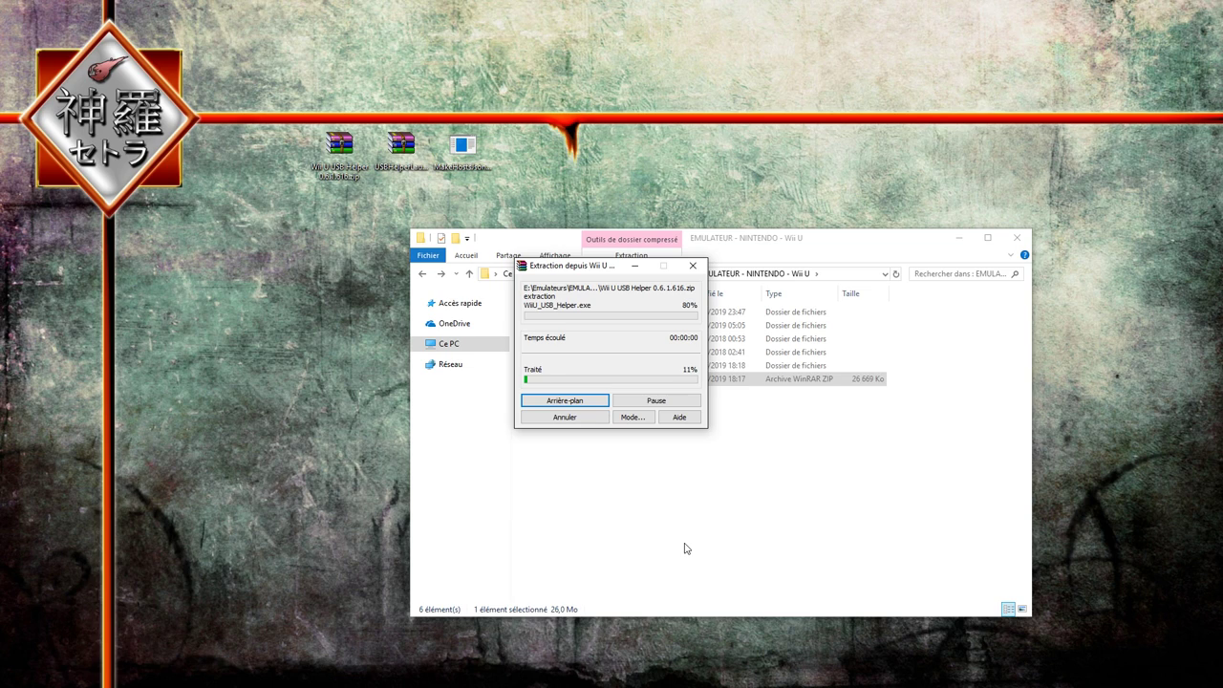
Step: Delete the copied Wii U USB Helper 0.6.1.616.zip archive from the EMULATEUR - NINTENDO - Wii U folder
{"action": "left_click", "coordinate": [612, 449]}
{"action": "left_click_drag", "start_coordinate": [678, 468], "coordinate": [560, 380]}
{"action": "key", "text": "Delete"}
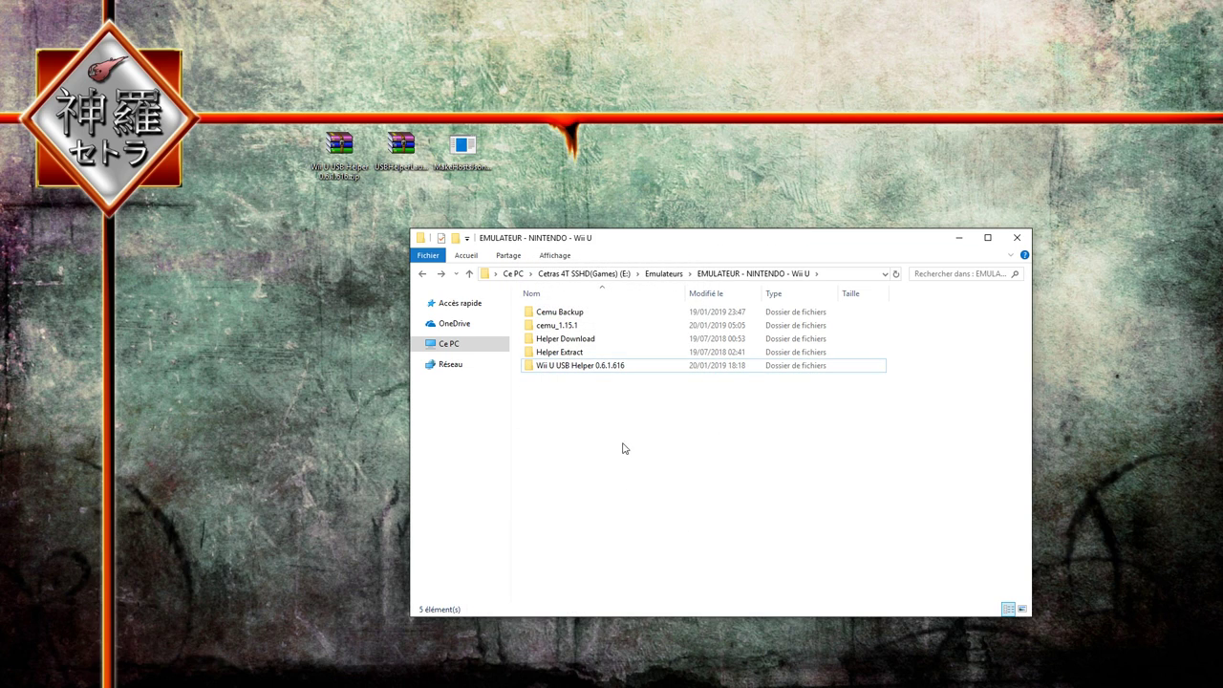
Step: Copy USBHelperLauncher-0.14c.zip from the desktop into the Wii U USB Helper 0.6.1.616 folder and extract its contents directly there
{"action": "double_click", "coordinate": [573, 366]}
{"action": "scroll", "coordinate": [1023, 357], "scroll_direction": "down", "scroll_amount": 1}
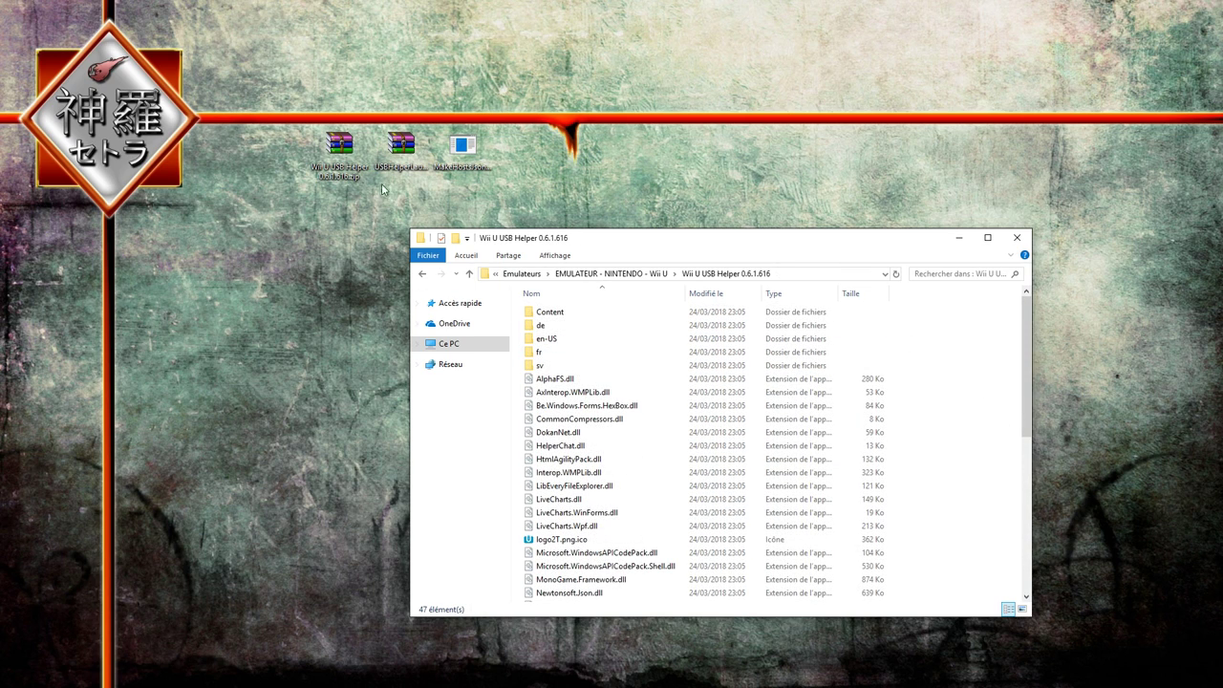
{"action": "left_click_drag", "start_coordinate": [402, 156], "coordinate": [999, 389]}
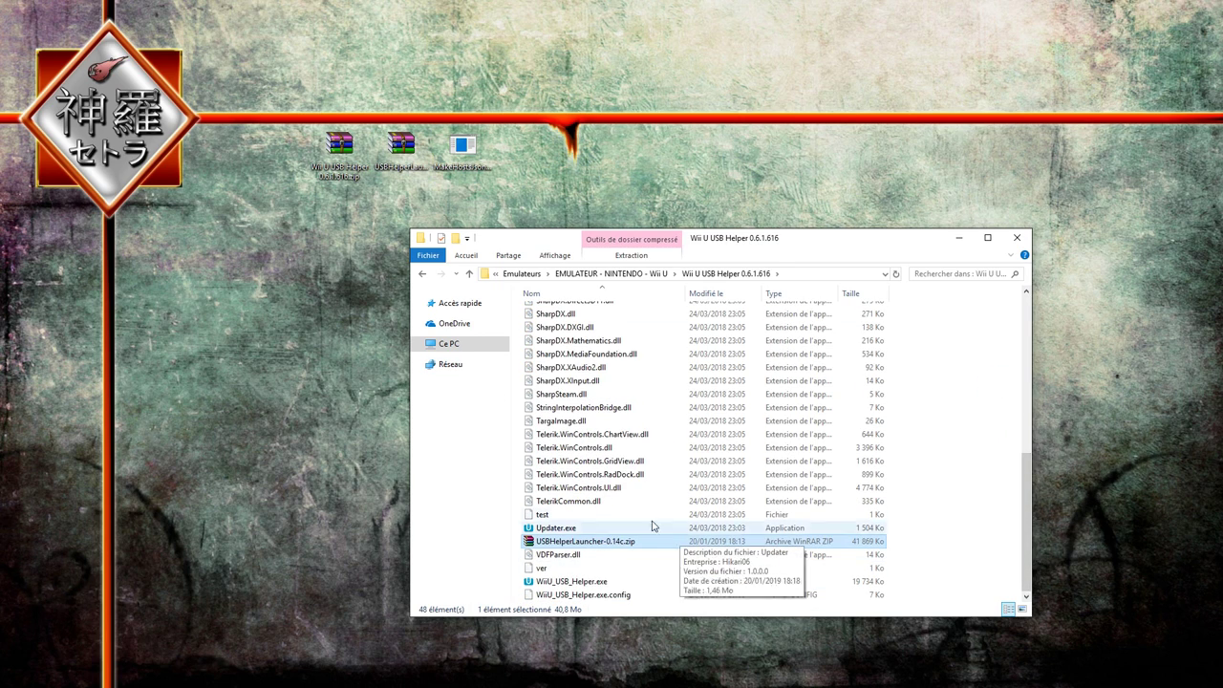
{"action": "right_click", "coordinate": [594, 544]}
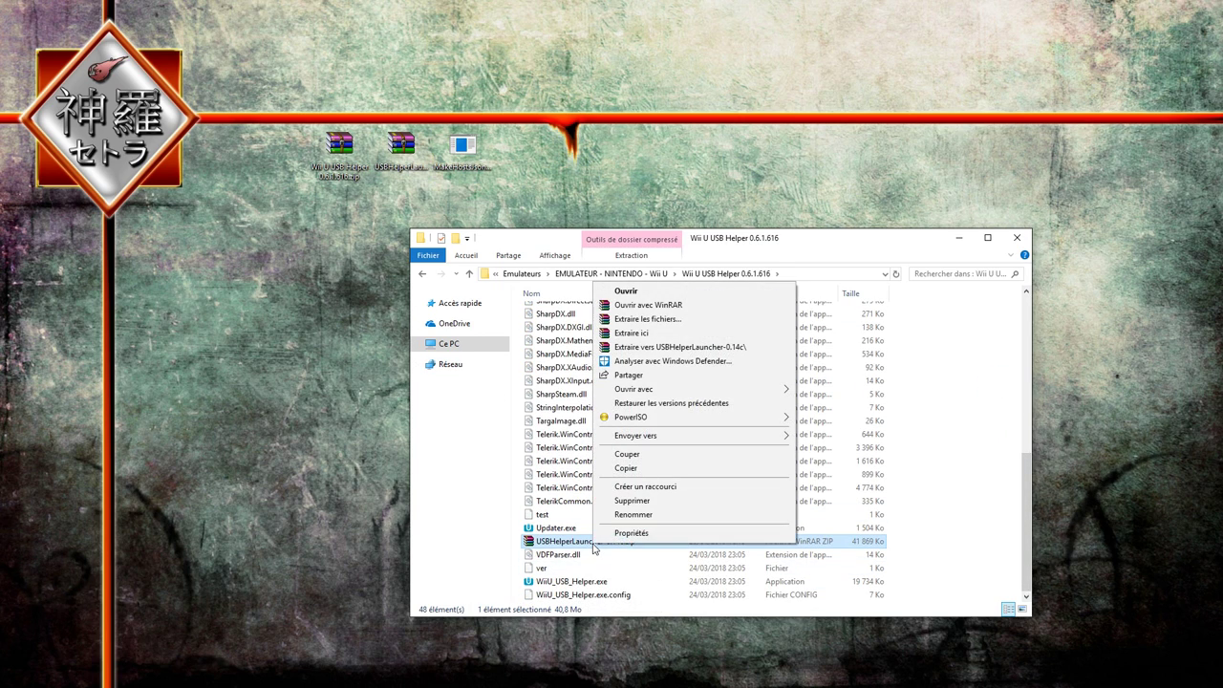
{"action": "left_click", "coordinate": [647, 334]}
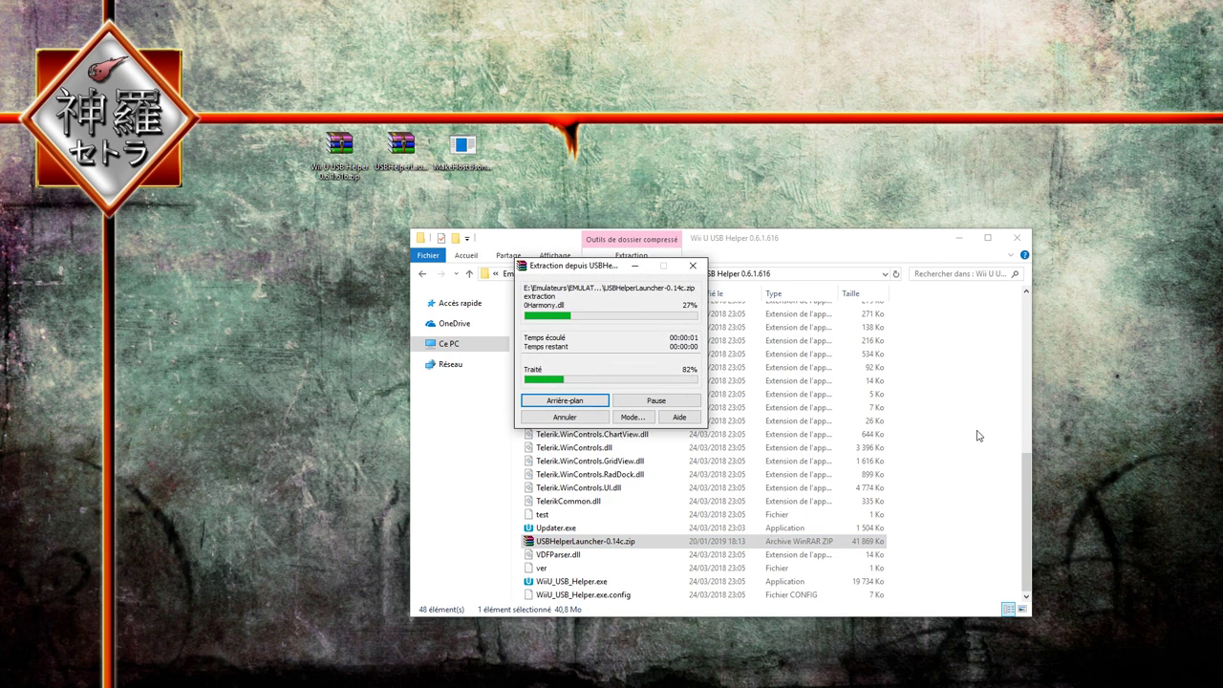
Step: Delete the copied USBHelperLauncher-0.14c.zip archive from the Wii U USB Helper 0.6.1.616 folder
{"action": "scroll", "coordinate": [898, 506], "scroll_direction": "up", "scroll_amount": 12}
{"action": "scroll", "coordinate": [898, 506], "scroll_direction": "down", "scroll_amount": 12}
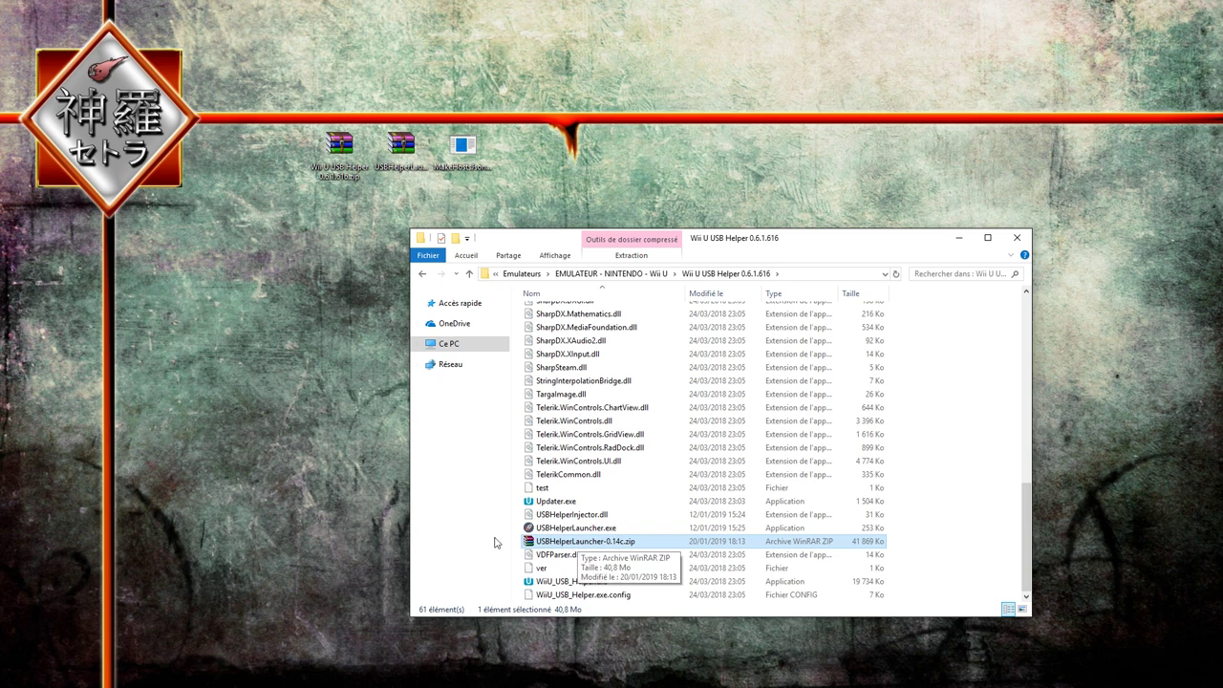
{"action": "key", "text": "Delete"}
Step: Copy MakeHostsJson.exe from the desktop into the Wii U USB Helper 0.6.1.616 folder
{"action": "left_click", "coordinate": [573, 541]}
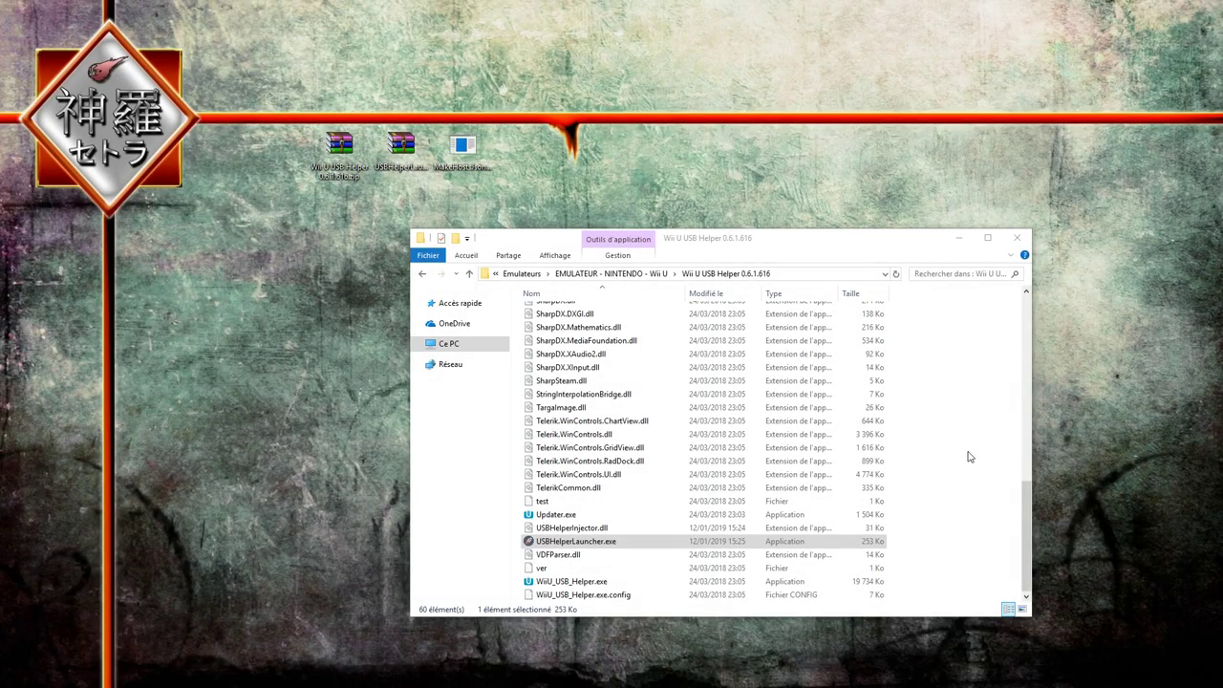
{"action": "left_click_drag", "start_coordinate": [1029, 520], "coordinate": [1028, 318]}
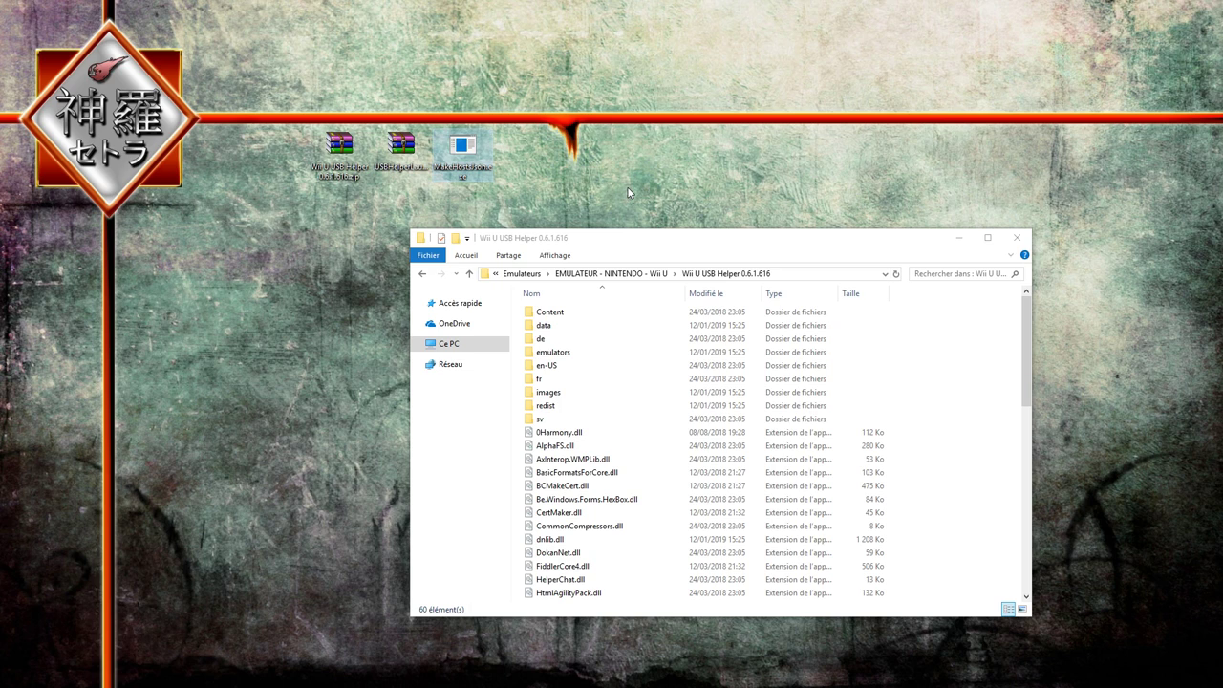
{"action": "left_click_drag", "start_coordinate": [460, 153], "coordinate": [1028, 443]}
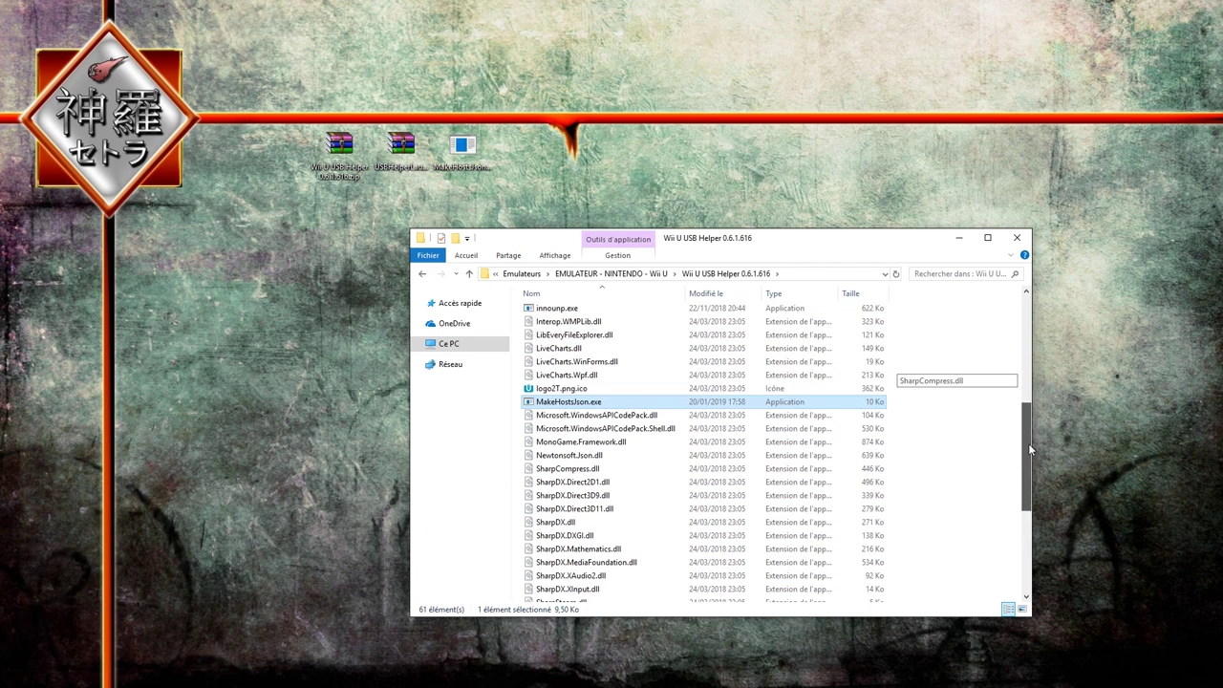
Step: Run the copied MakeHostsJson.exe and generate hosts.json with the value 42
{"action": "double_click", "coordinate": [568, 406]}
{"action": "left_click_drag", "start_coordinate": [127, 67], "coordinate": [246, 377]}
{"action": "double_click", "coordinate": [187, 401]}
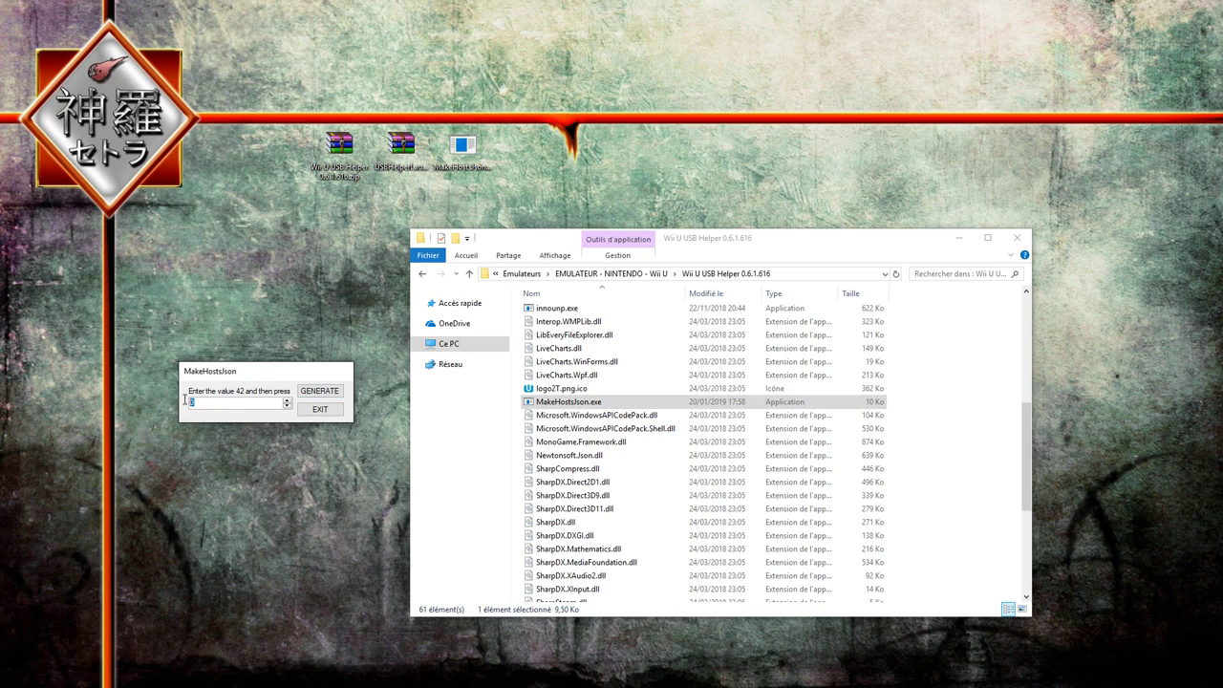
{"action": "type", "text": "42"}
{"action": "left_click", "coordinate": [322, 395]}
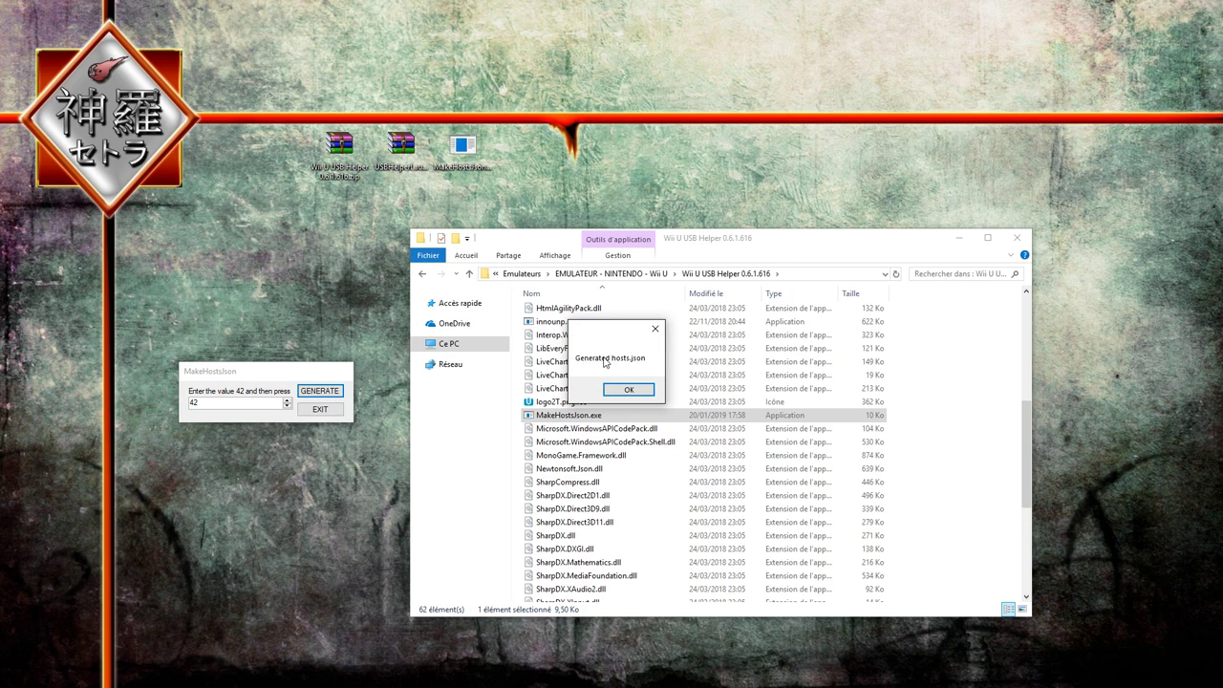
{"action": "left_click", "coordinate": [623, 389]}
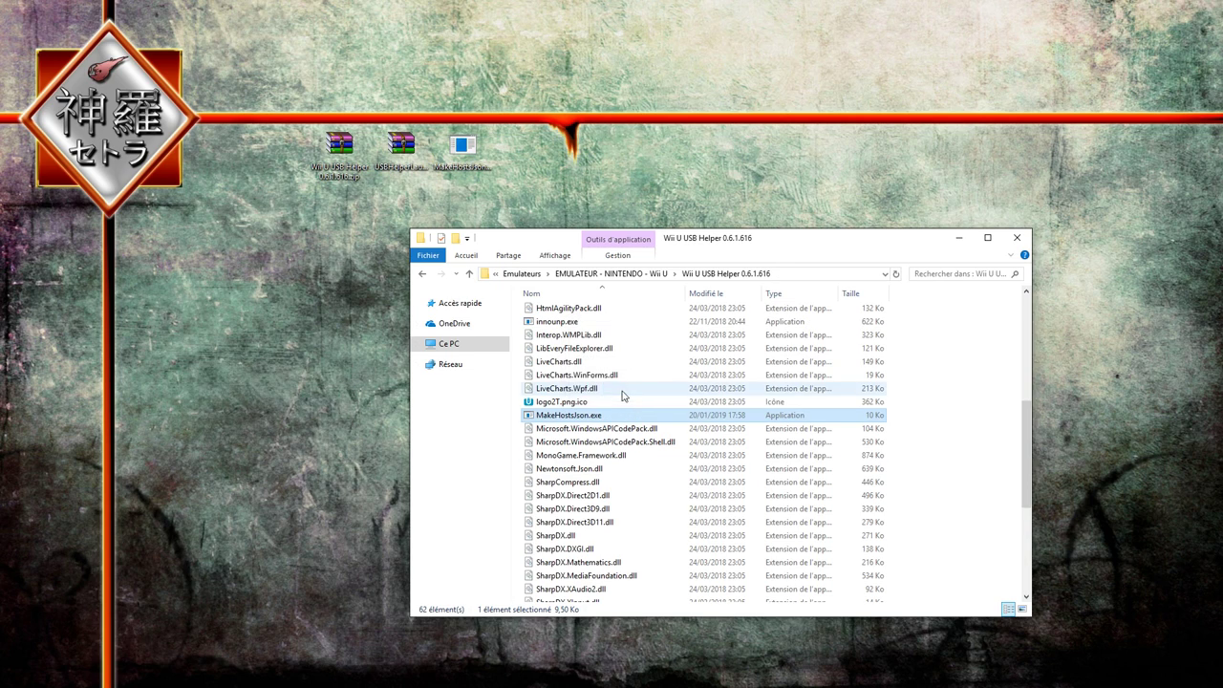
{"action": "left_click_drag", "start_coordinate": [1025, 427], "coordinate": [1023, 367]}
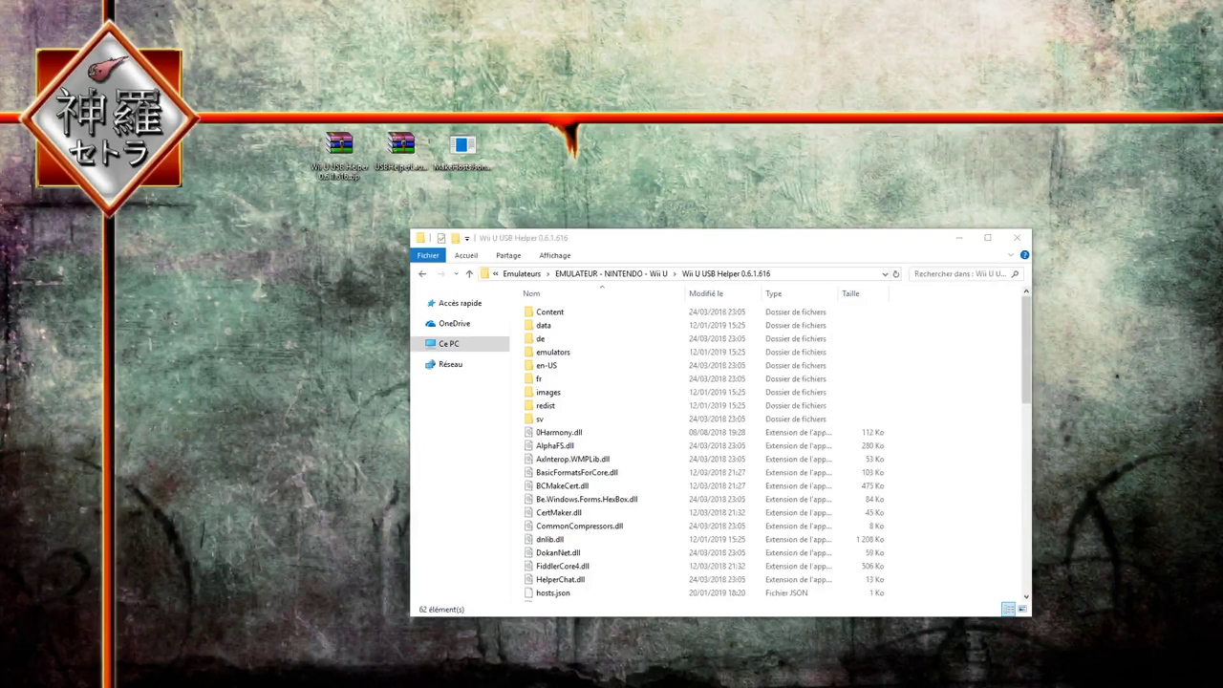
Step: Create a desktop shortcut to USBHelperLauncher.exe from the Wii U USB Helper 0.6.1.616 folder
{"action": "scroll", "coordinate": [989, 357], "scroll_direction": "down", "scroll_amount": 10}
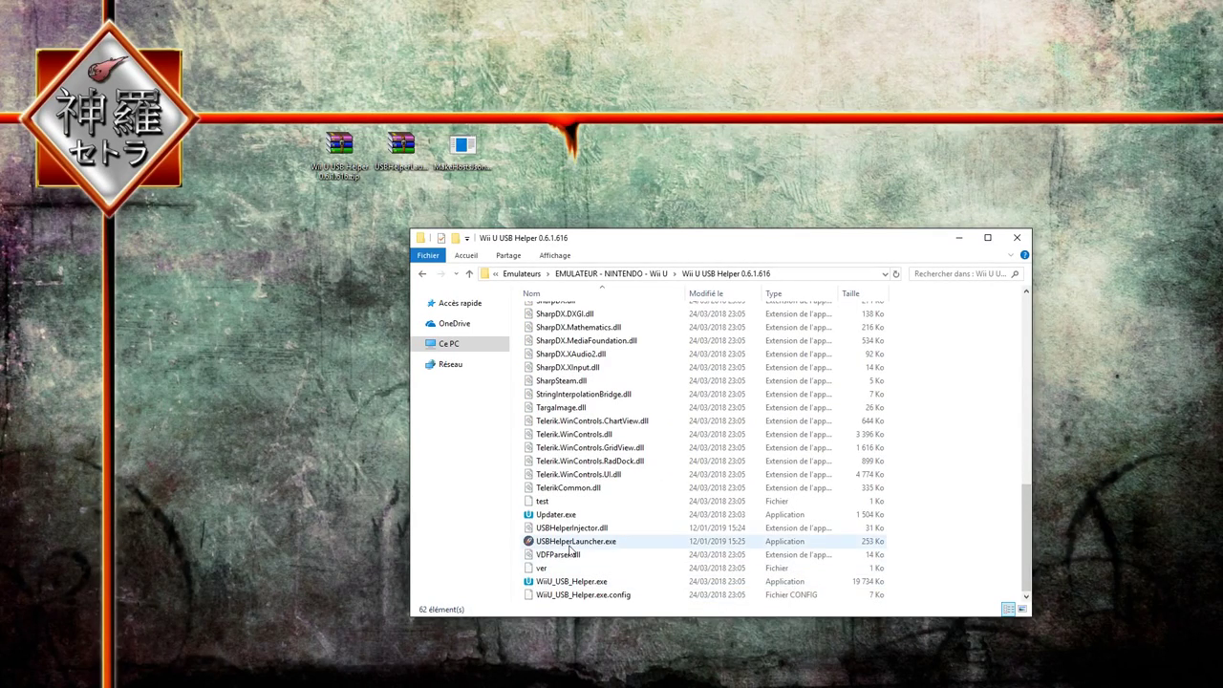
{"action": "right_click", "coordinate": [563, 541]}
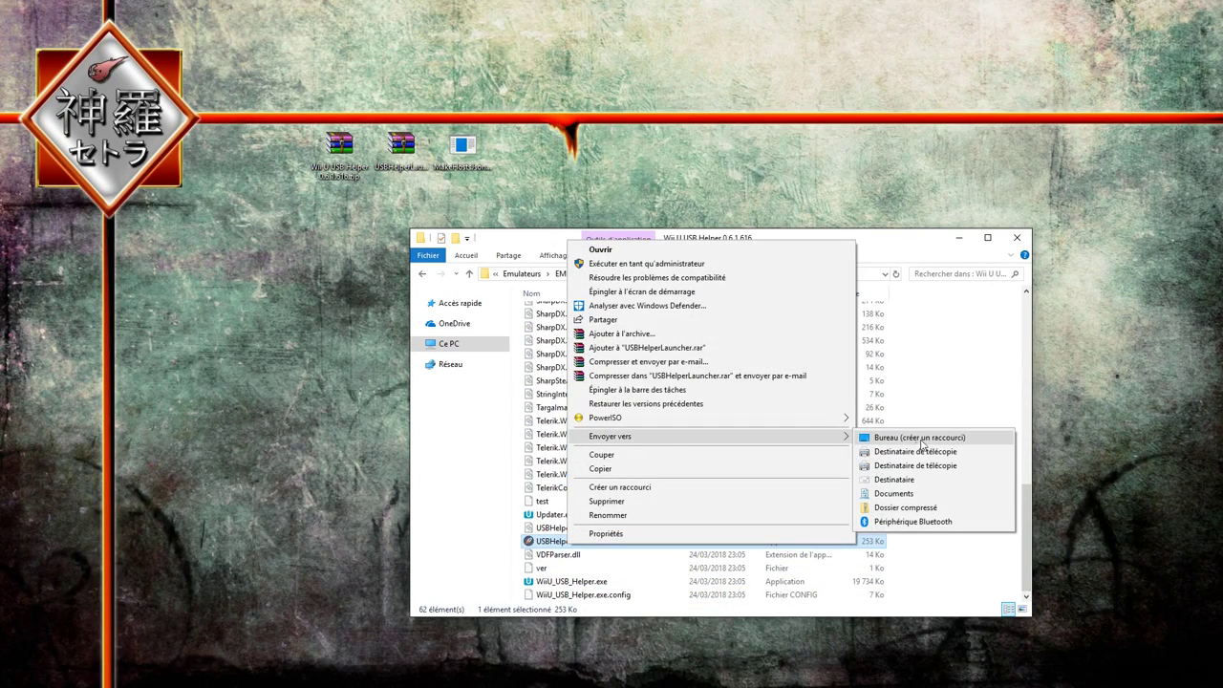
{"action": "left_click", "coordinate": [923, 437]}
Step: Place the USBHelperLauncher.exe shortcut from the desktop in the parent folder EMULATEUR - NINTENDO - Wii U
{"action": "scroll", "coordinate": [921, 347], "scroll_direction": "up", "scroll_amount": 15}
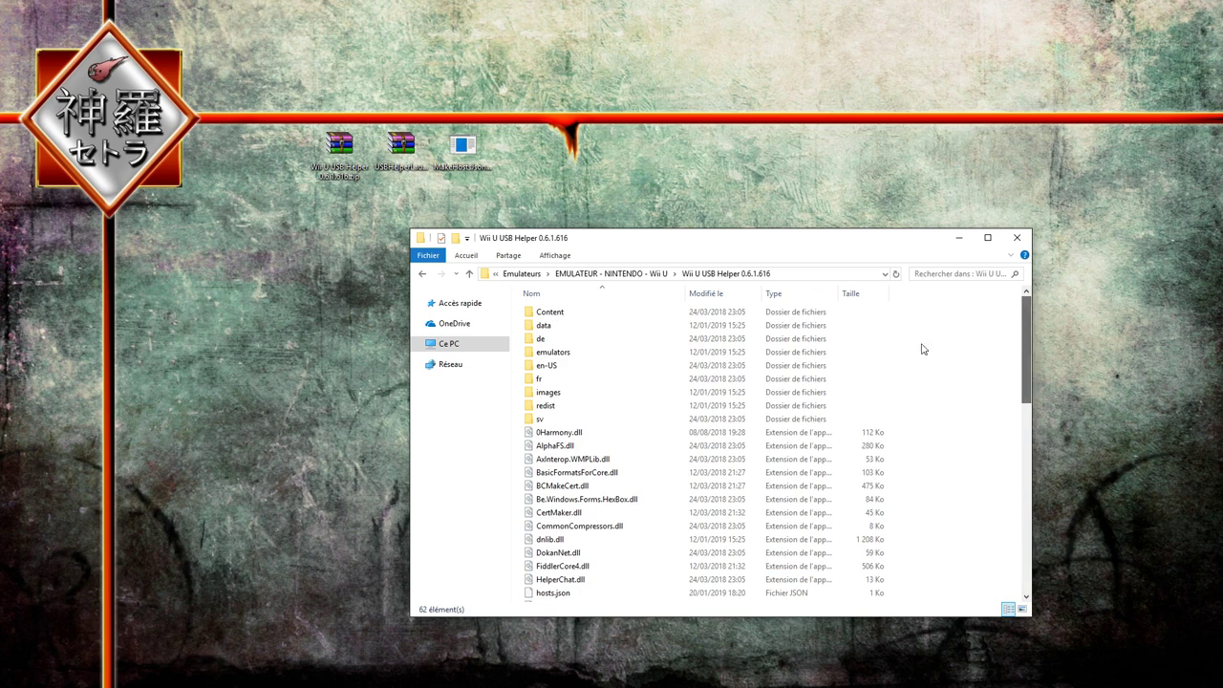
{"action": "left_click", "coordinate": [469, 273]}
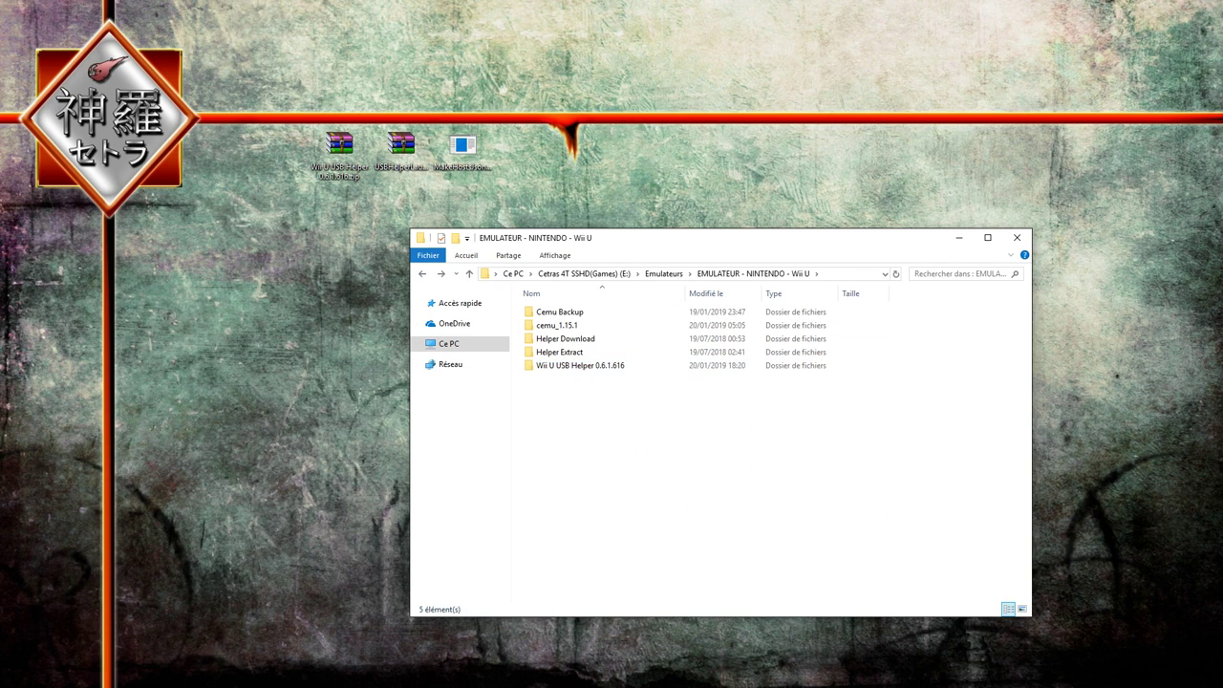
{"action": "left_click_drag", "start_coordinate": [401, 146], "coordinate": [588, 463]}
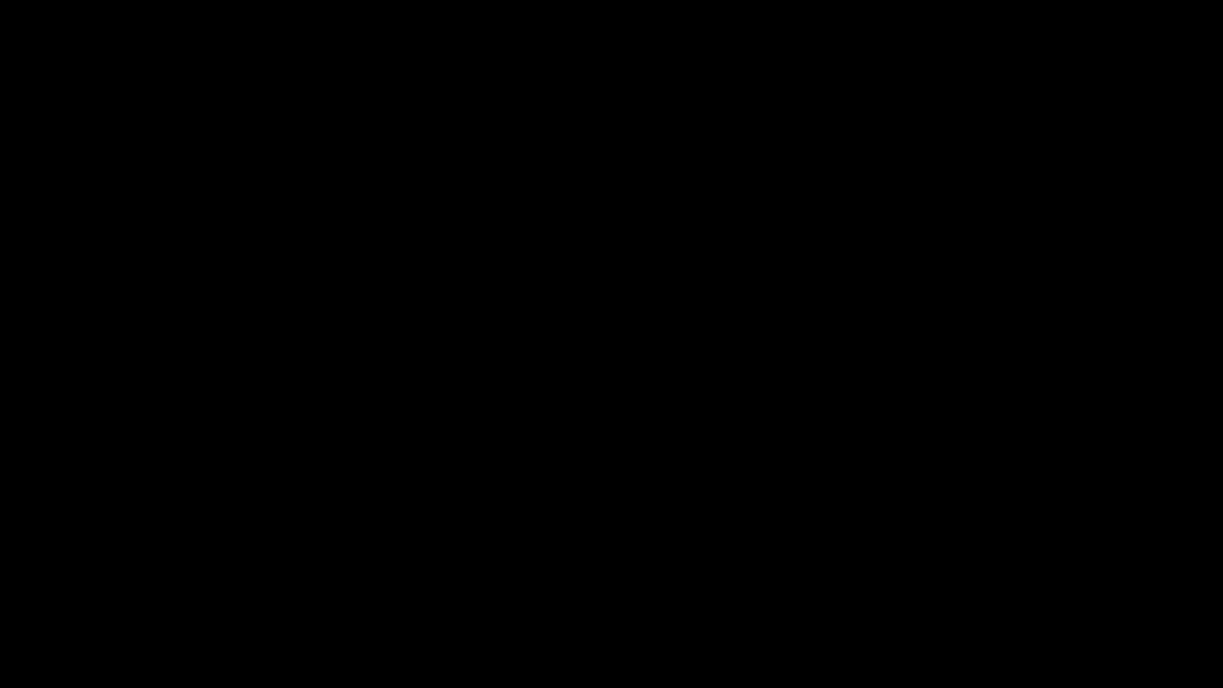
Step: Launch the USBHelperLauncher.exe shortcut and complete the welcome setup, agreeing to the terms and EULA with EUR as the console region
{"action": "left_click", "coordinate": [583, 380]}
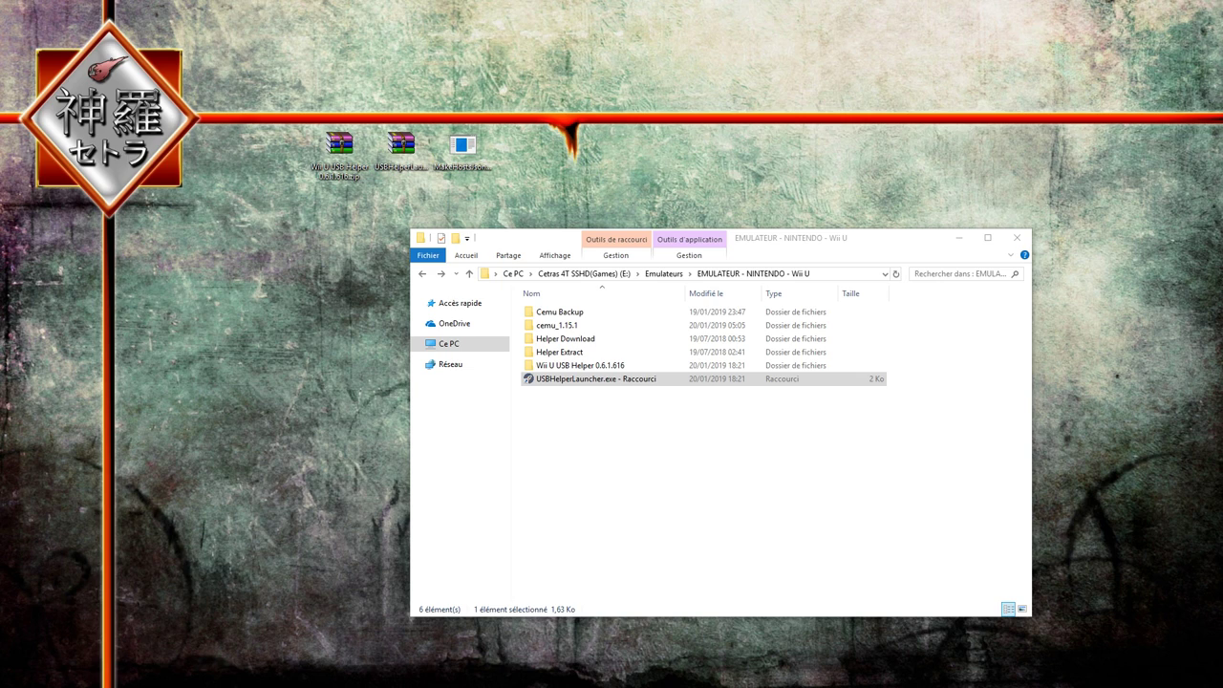
{"action": "left_click_drag", "start_coordinate": [681, 276], "coordinate": [732, 423]}
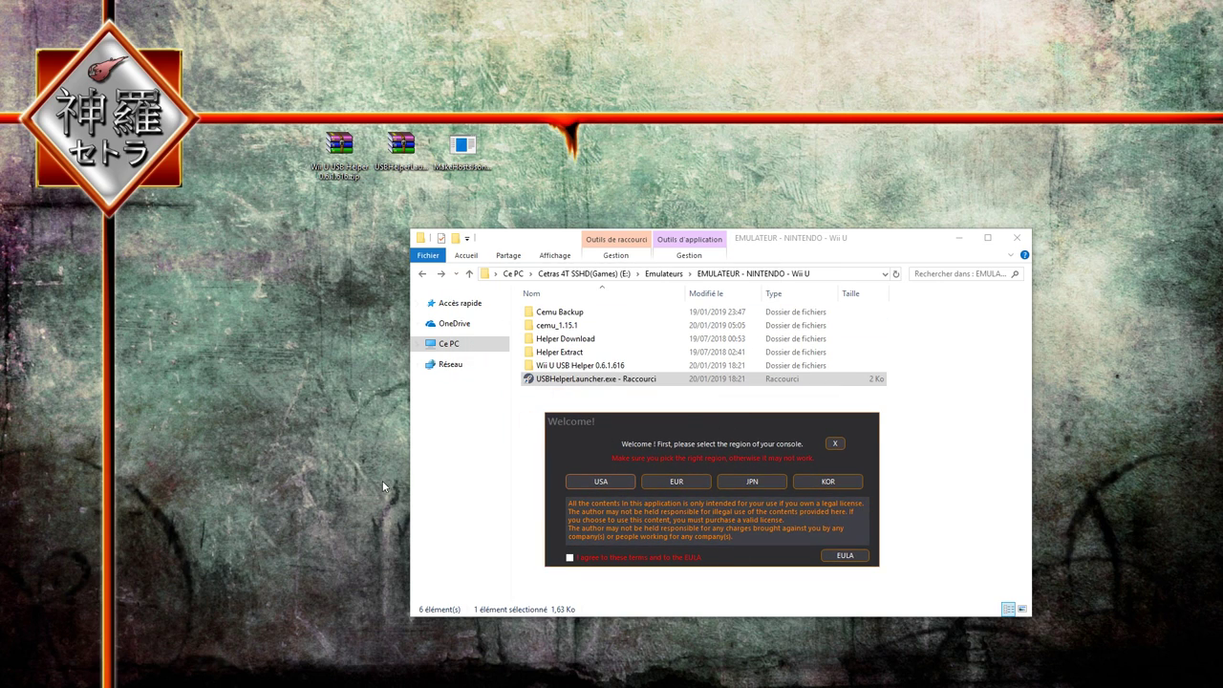
{"action": "left_click", "coordinate": [571, 557]}
{"action": "left_click", "coordinate": [681, 480]}
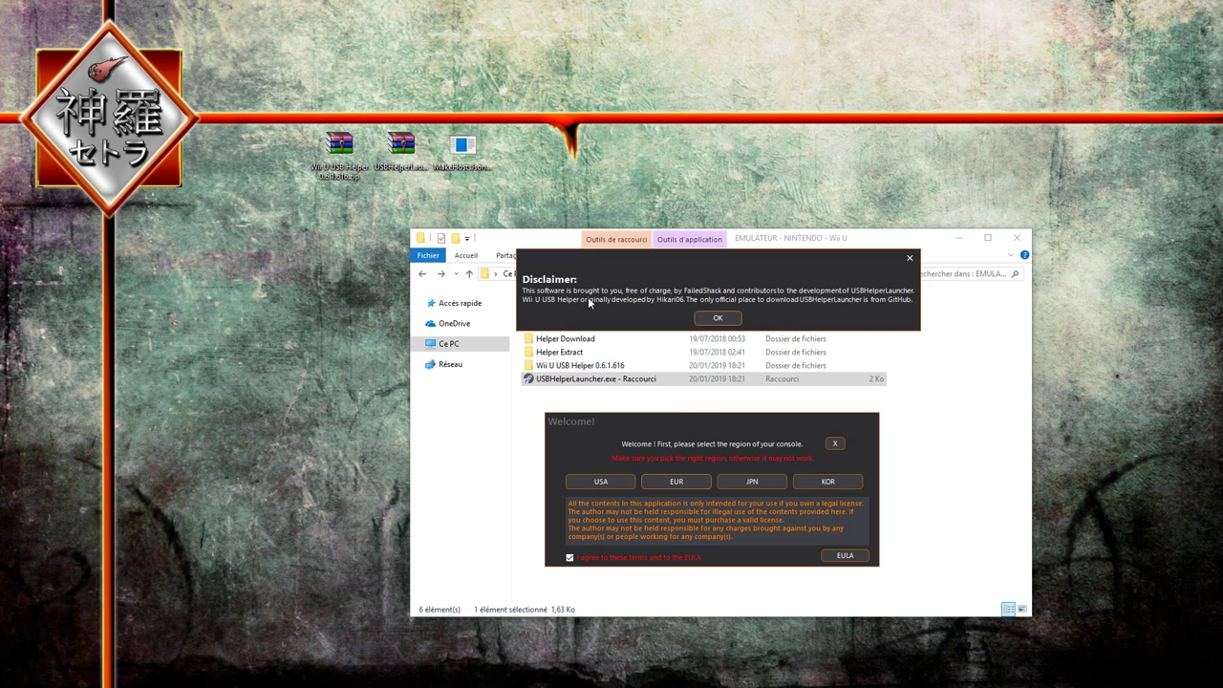
{"action": "left_click", "coordinate": [723, 319]}
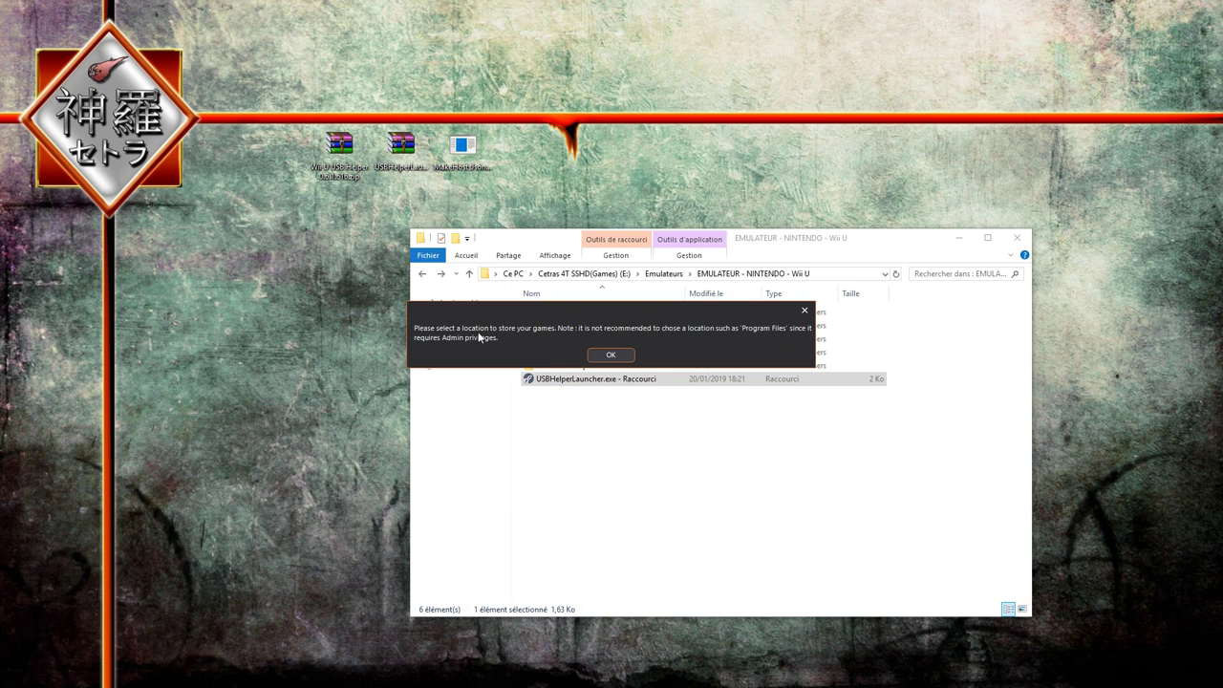
Step: Set the Helper Download folder in EMULATEUR - NINTENDO - Wii U as the location for storing games
{"action": "left_click", "coordinate": [611, 354]}
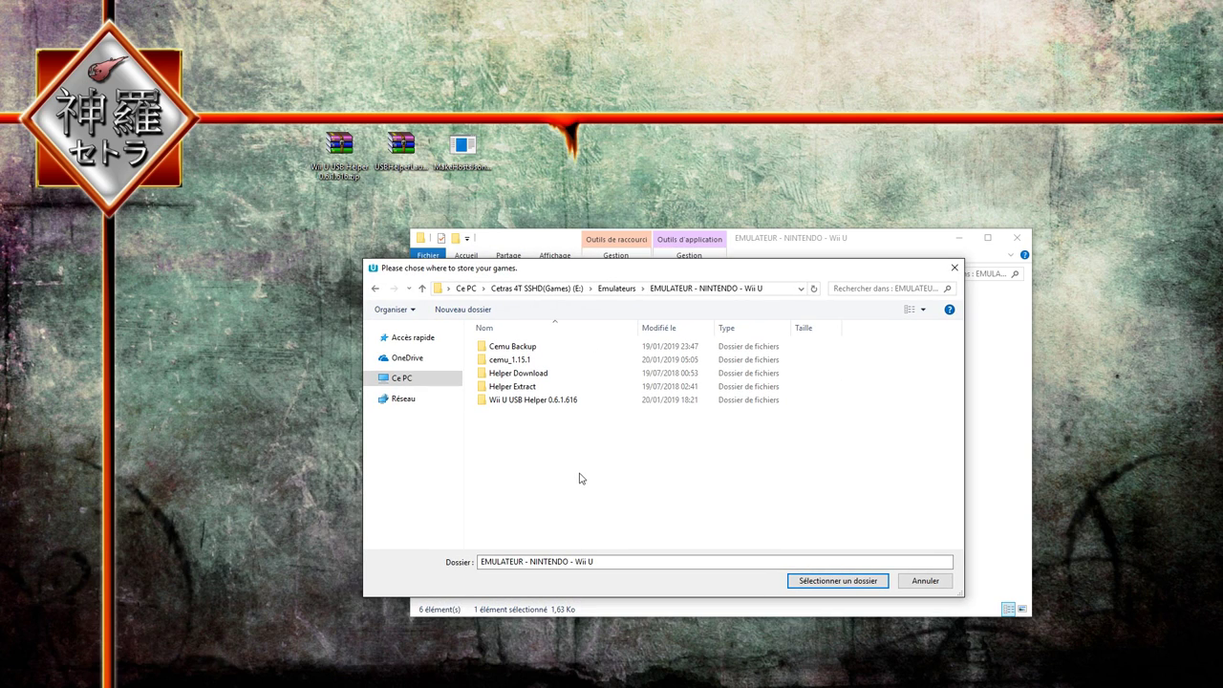
{"action": "left_click", "coordinate": [524, 373]}
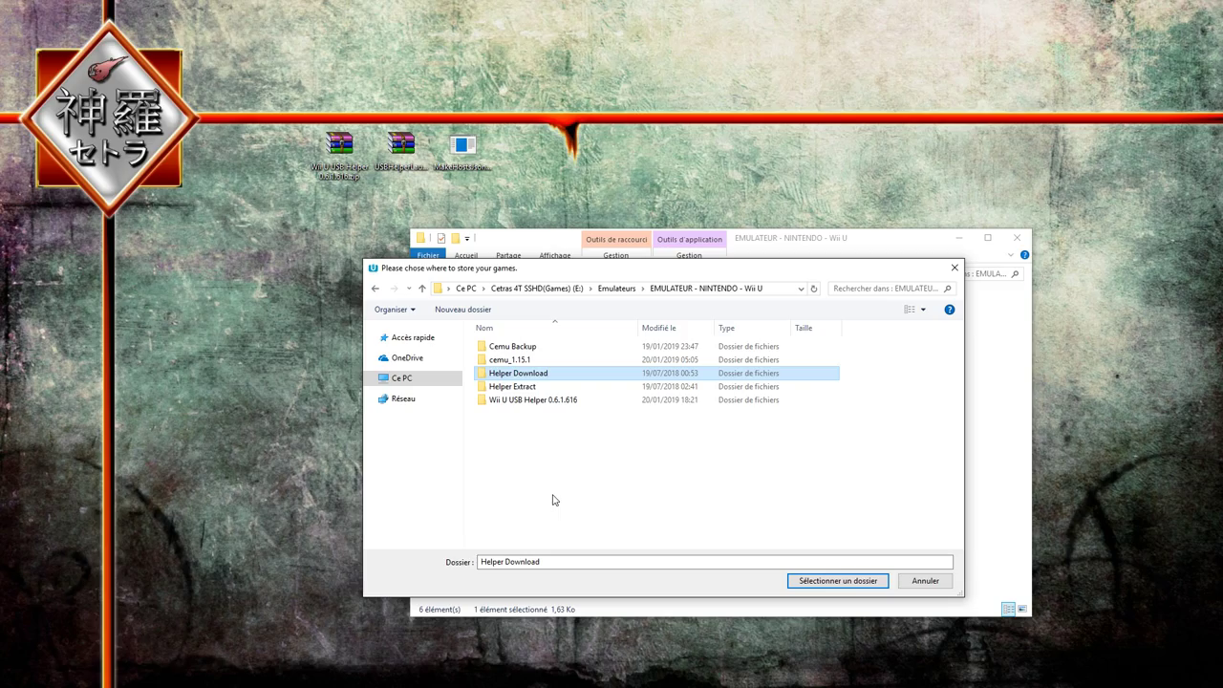
{"action": "left_click", "coordinate": [833, 581]}
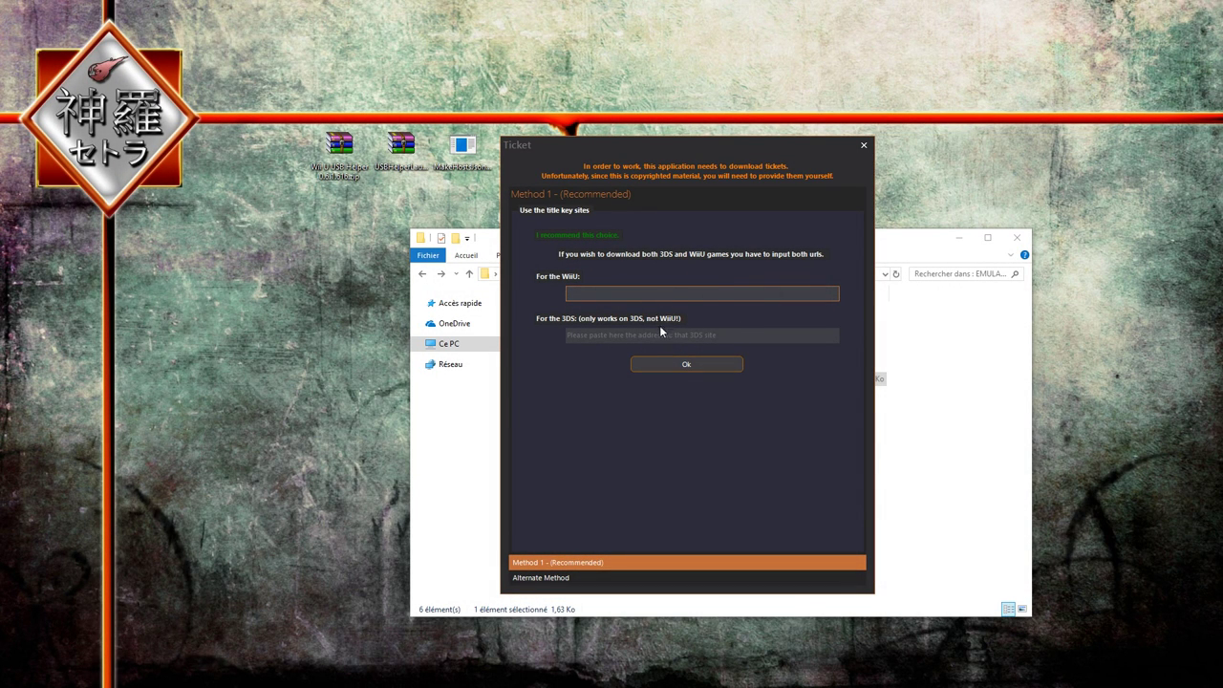
Step: Provide the WiiU and 3DS title key site addresses for the ticket download using the recommended method
{"action": "left_click", "coordinate": [659, 333]}
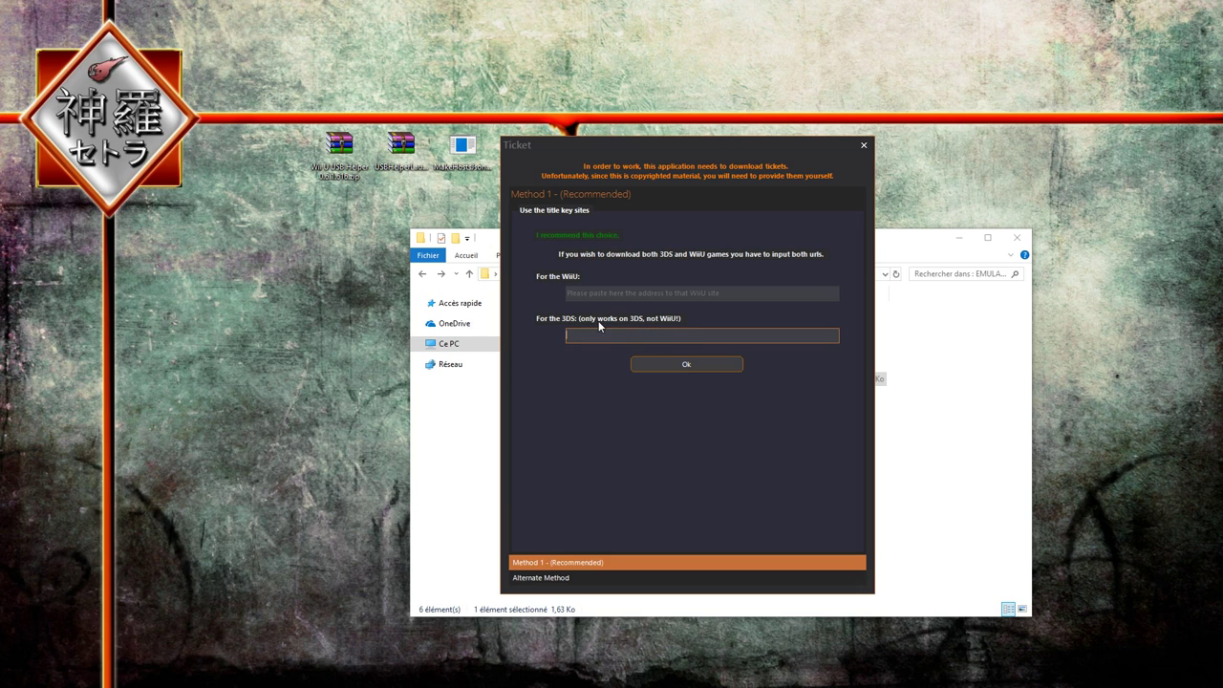
{"action": "left_click", "coordinate": [638, 294]}
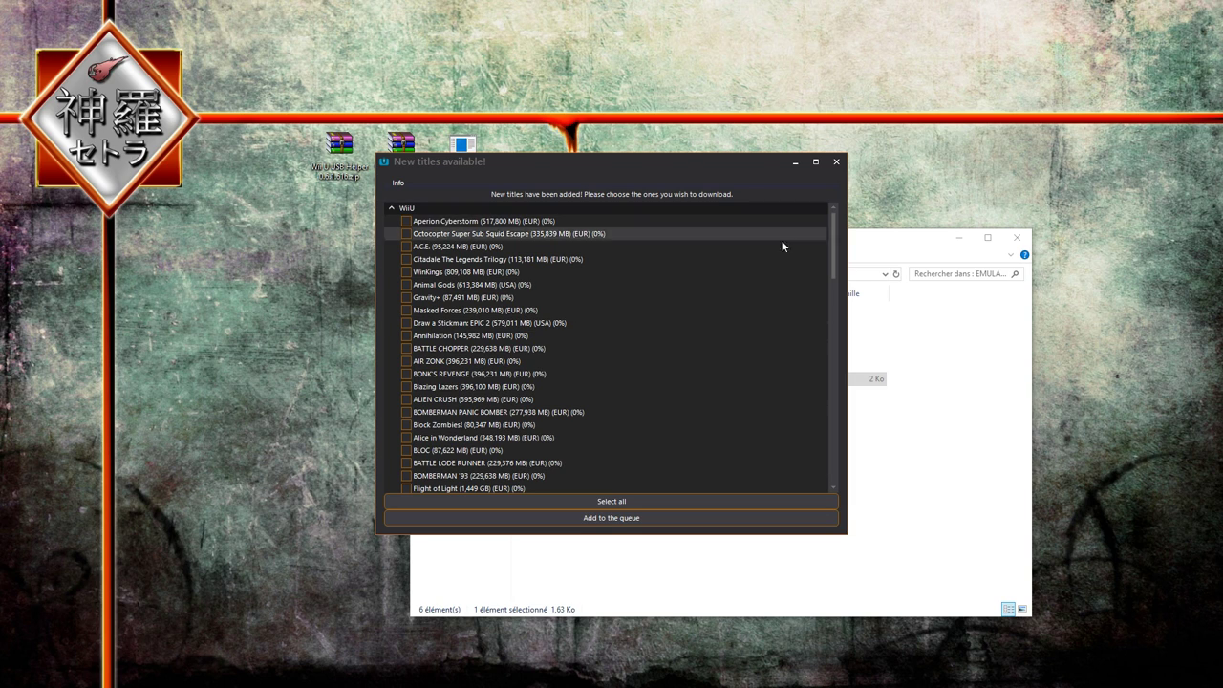
Step: Browse the WiiU section of the newly added titles, and close the list without queuing any title
{"action": "left_click_drag", "start_coordinate": [836, 235], "coordinate": [880, 203]}
{"action": "left_click", "coordinate": [402, 208]}
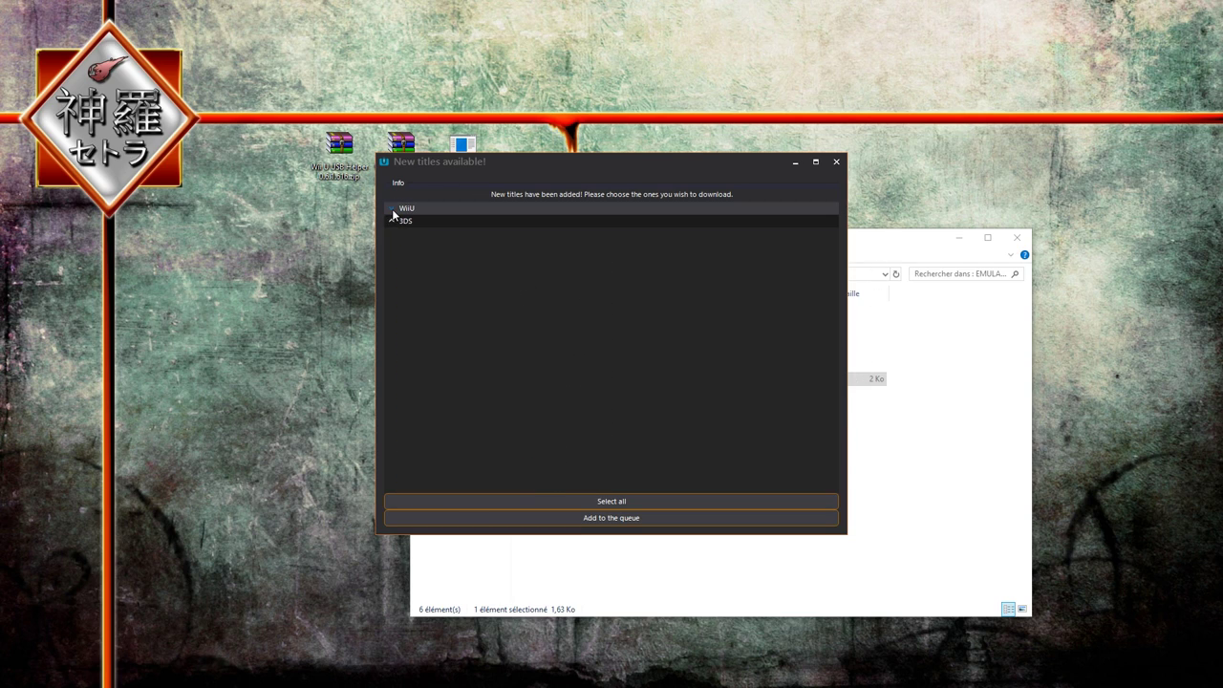
{"action": "left_click", "coordinate": [398, 209]}
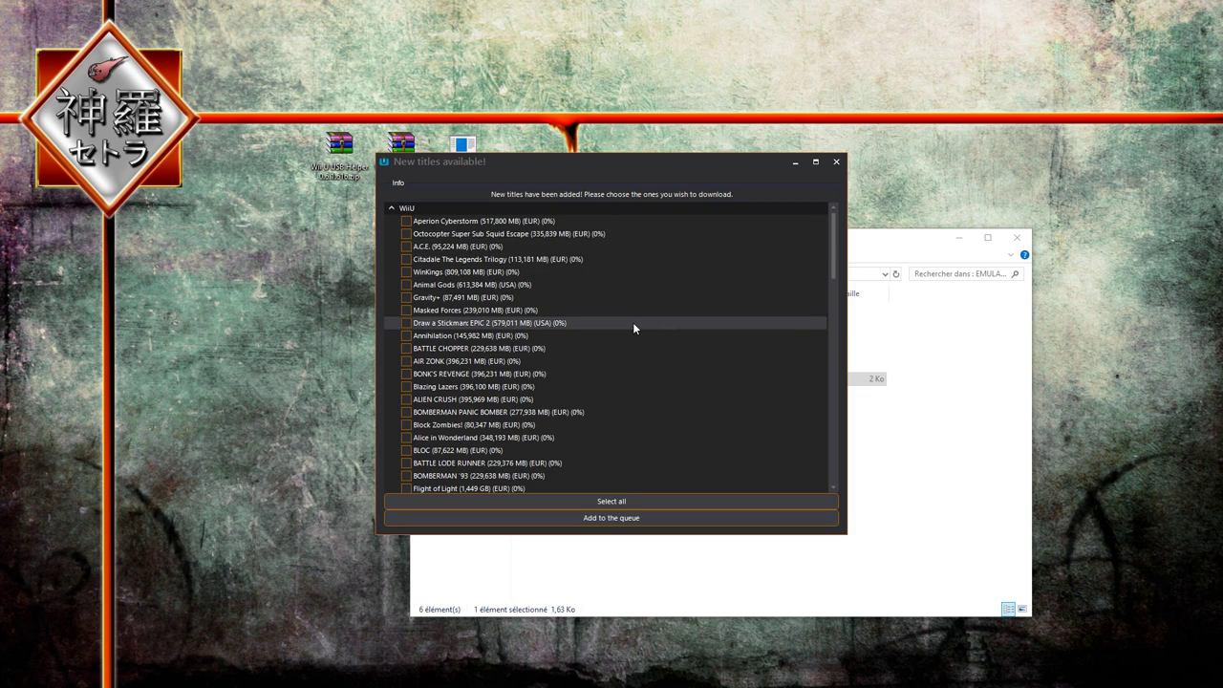
{"action": "scroll", "coordinate": [632, 329], "scroll_direction": "down", "scroll_amount": 8}
{"action": "scroll", "coordinate": [628, 376], "scroll_direction": "down", "scroll_amount": 1}
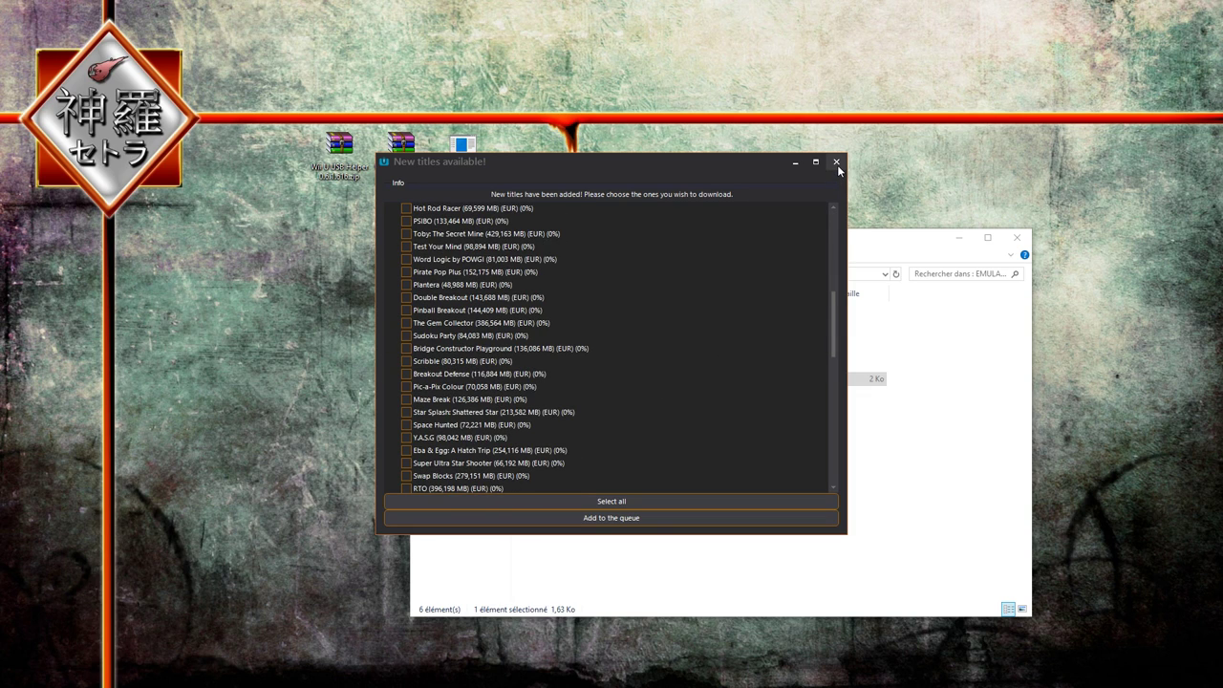
{"action": "left_click", "coordinate": [836, 163]}
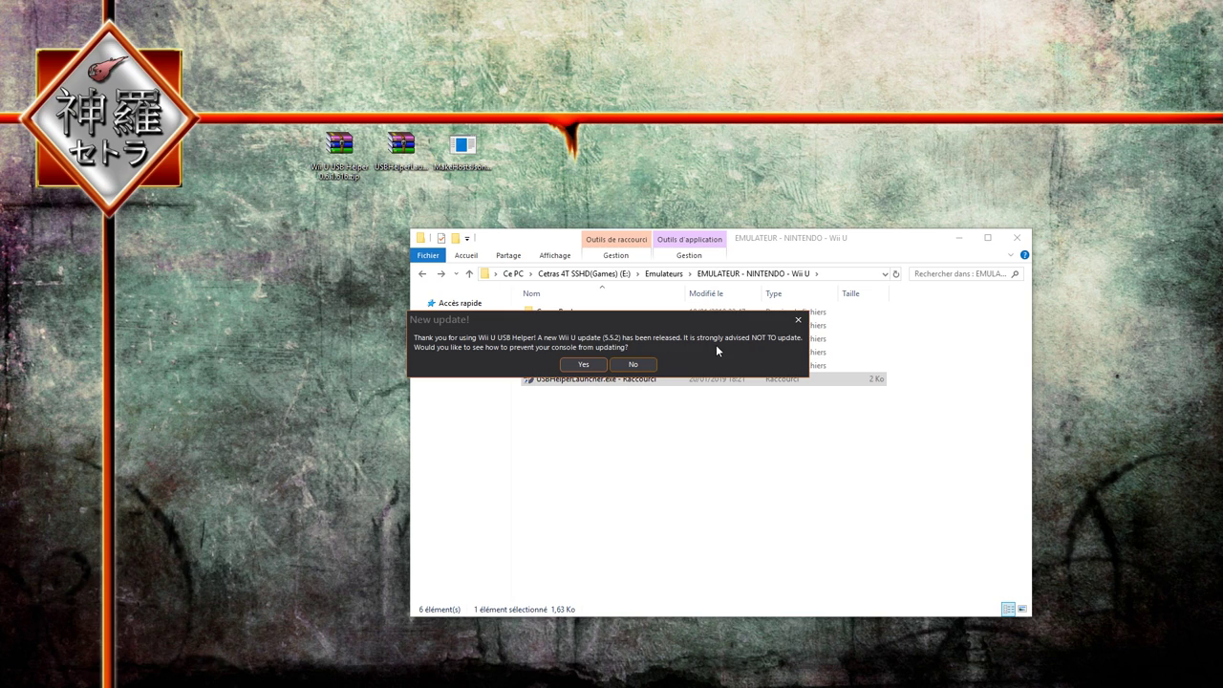
Step: Accept the guidance on preventing console updates and allow Wii U USB Helper through the firewall on private networks
{"action": "left_click", "coordinate": [583, 364]}
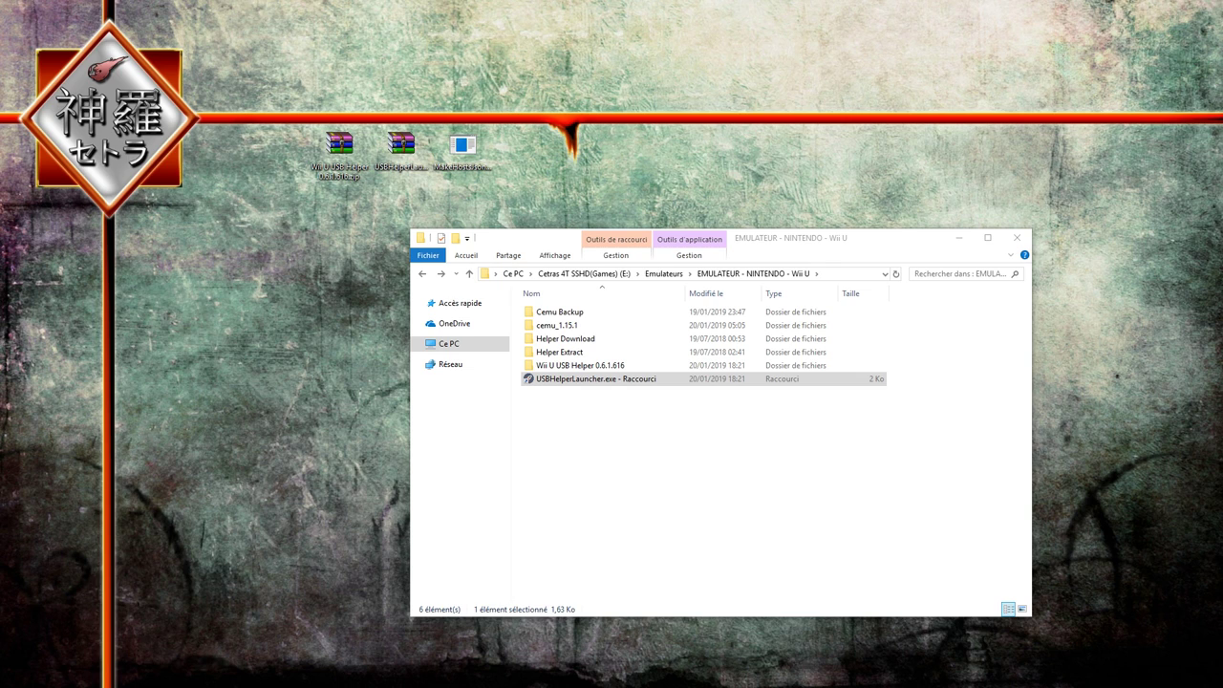
{"action": "left_click_drag", "start_coordinate": [280, 318], "coordinate": [820, 416]}
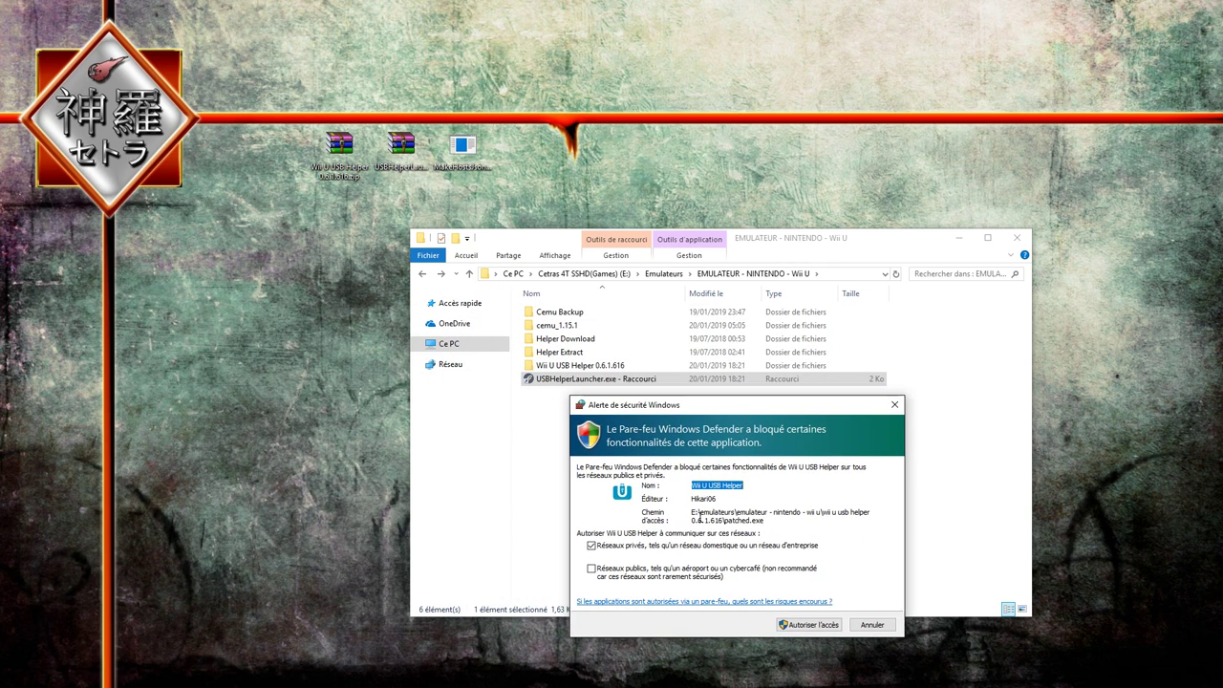
{"action": "left_click", "coordinate": [808, 625]}
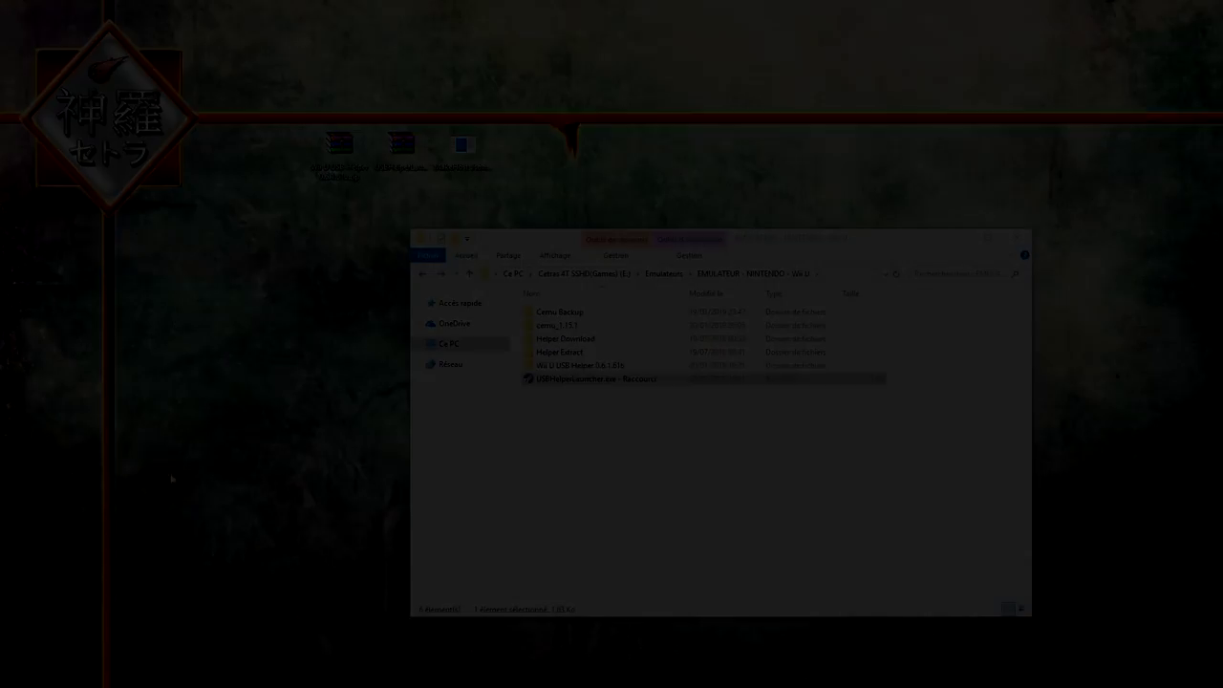
Step: Maximize the Wii U USB Helper window and view the game info of Kirby's Adventure, The Wind Waker HD and Breath of the Wild
{"action": "left_click_drag", "start_coordinate": [802, 59], "coordinate": [802, 33]}
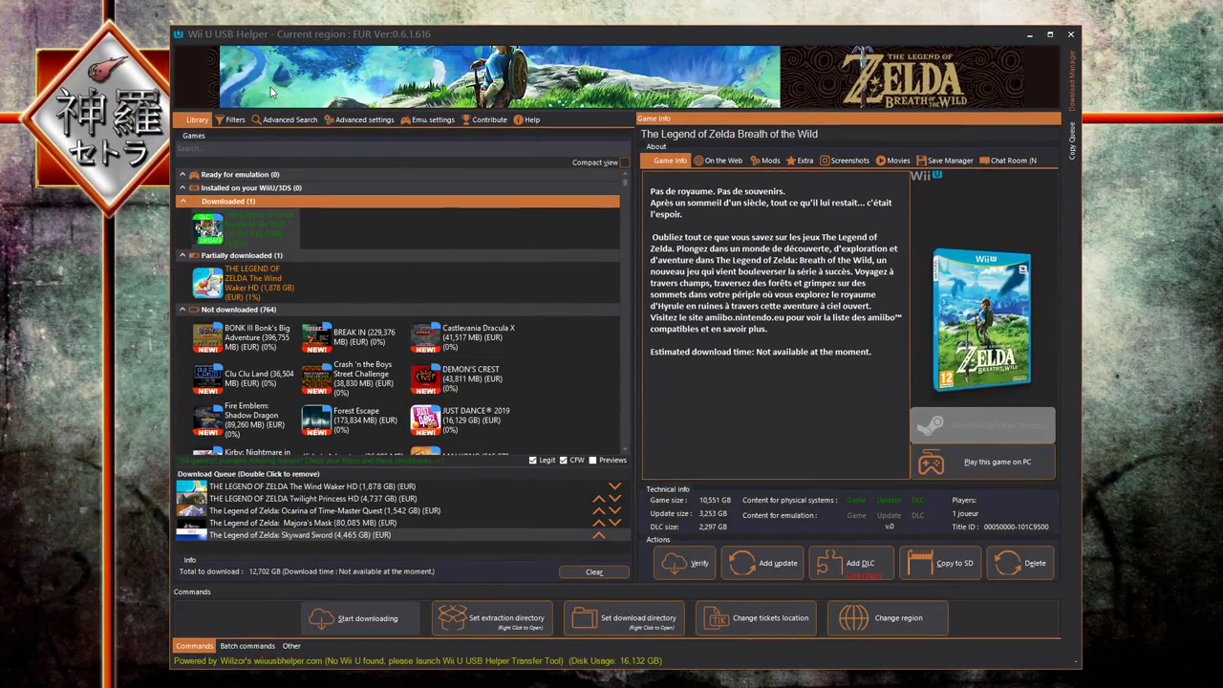
{"action": "double_click", "coordinate": [395, 38]}
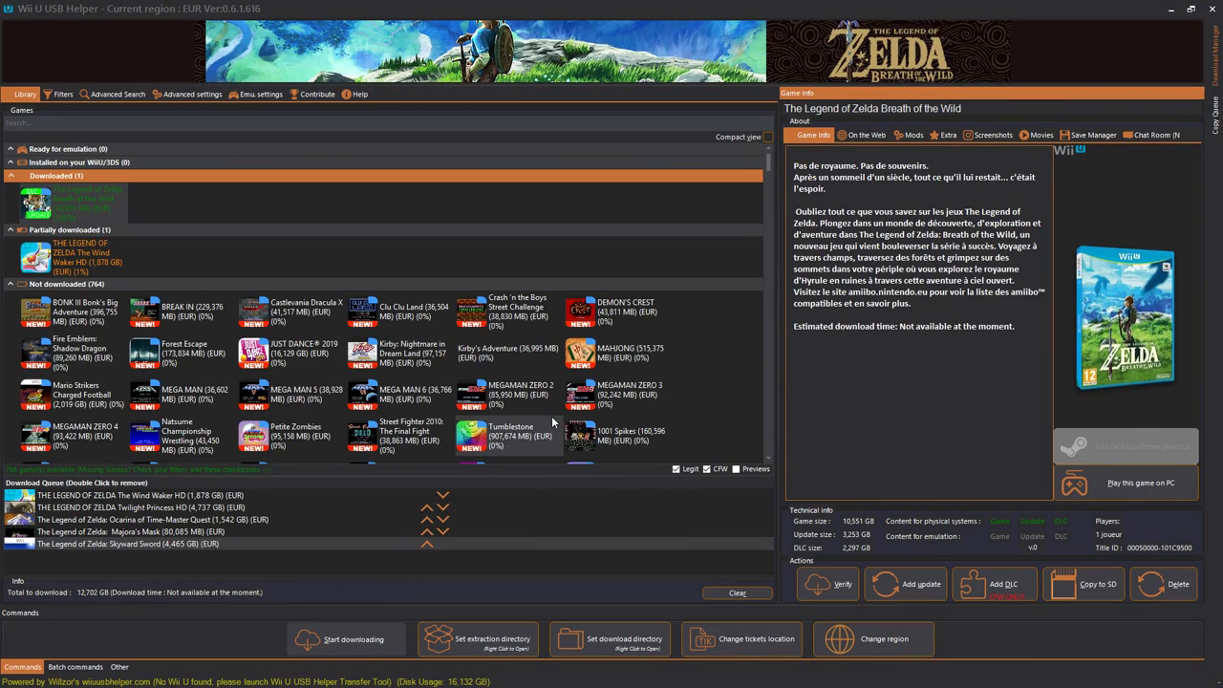
{"action": "left_click", "coordinate": [526, 365]}
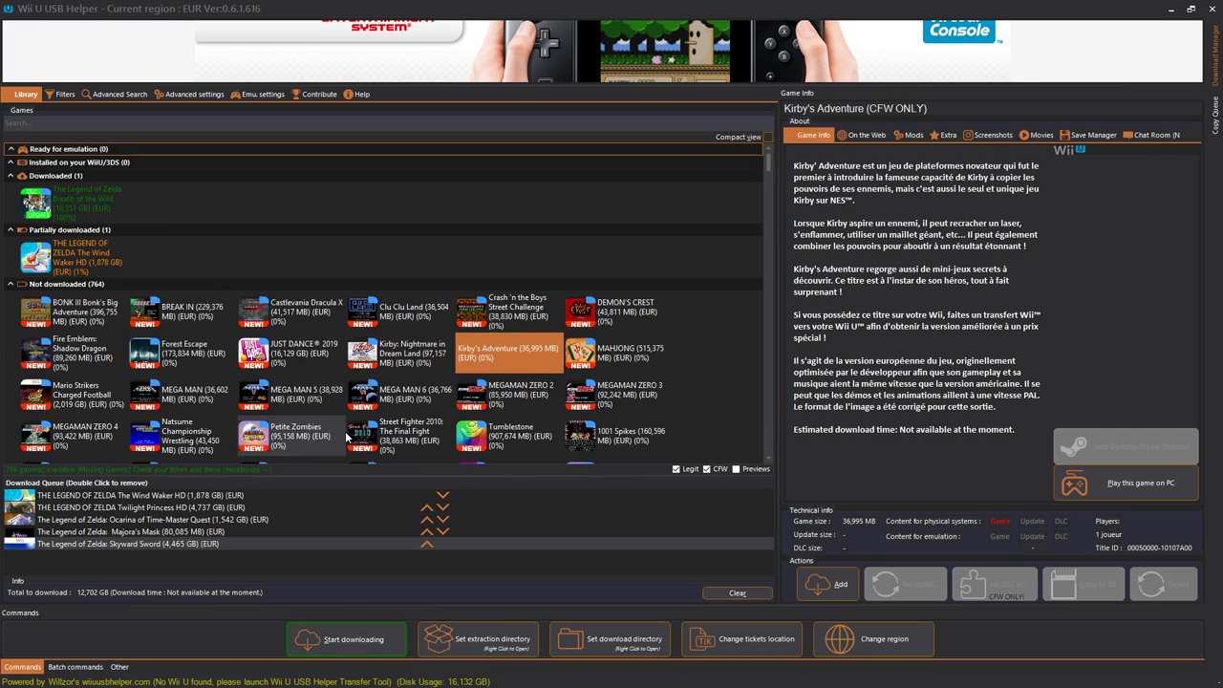
{"action": "left_click", "coordinate": [67, 207]}
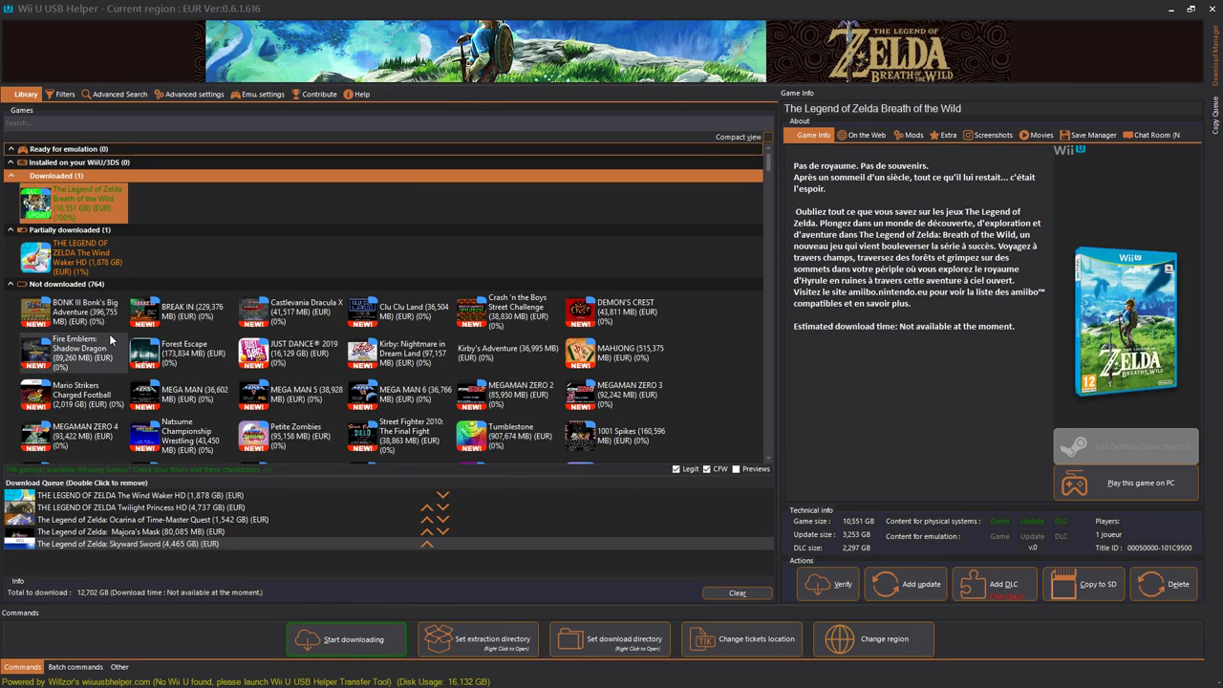
{"action": "left_click", "coordinate": [83, 268]}
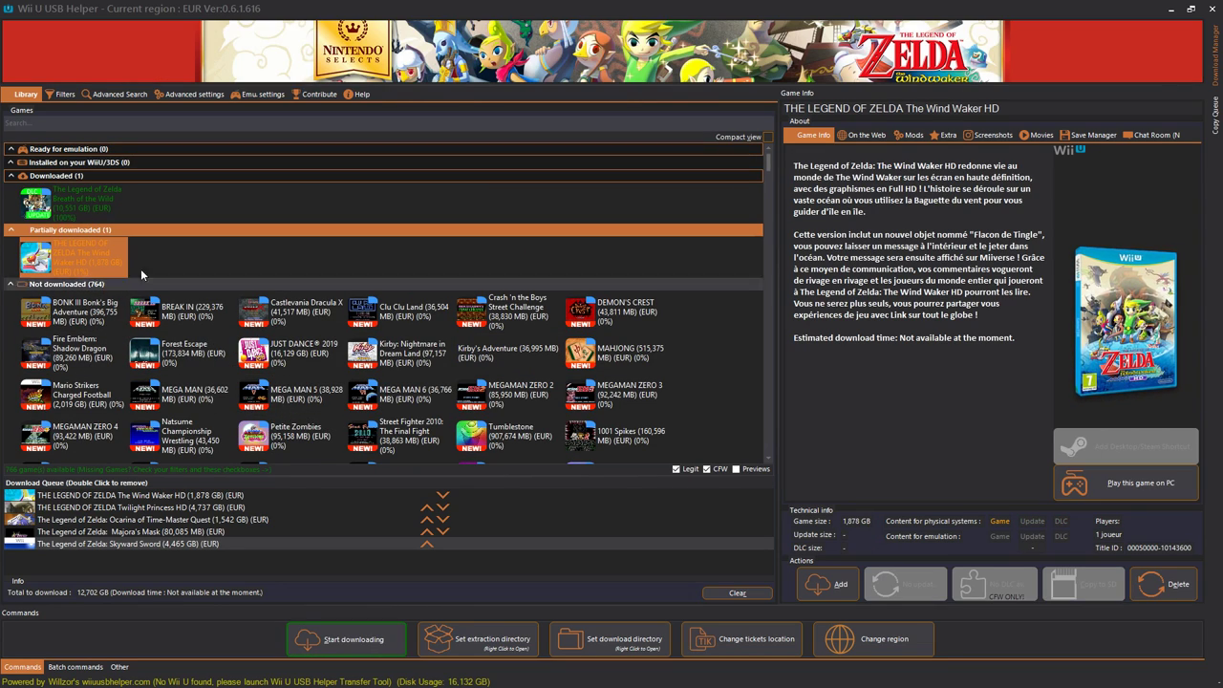
{"action": "left_click", "coordinate": [91, 209]}
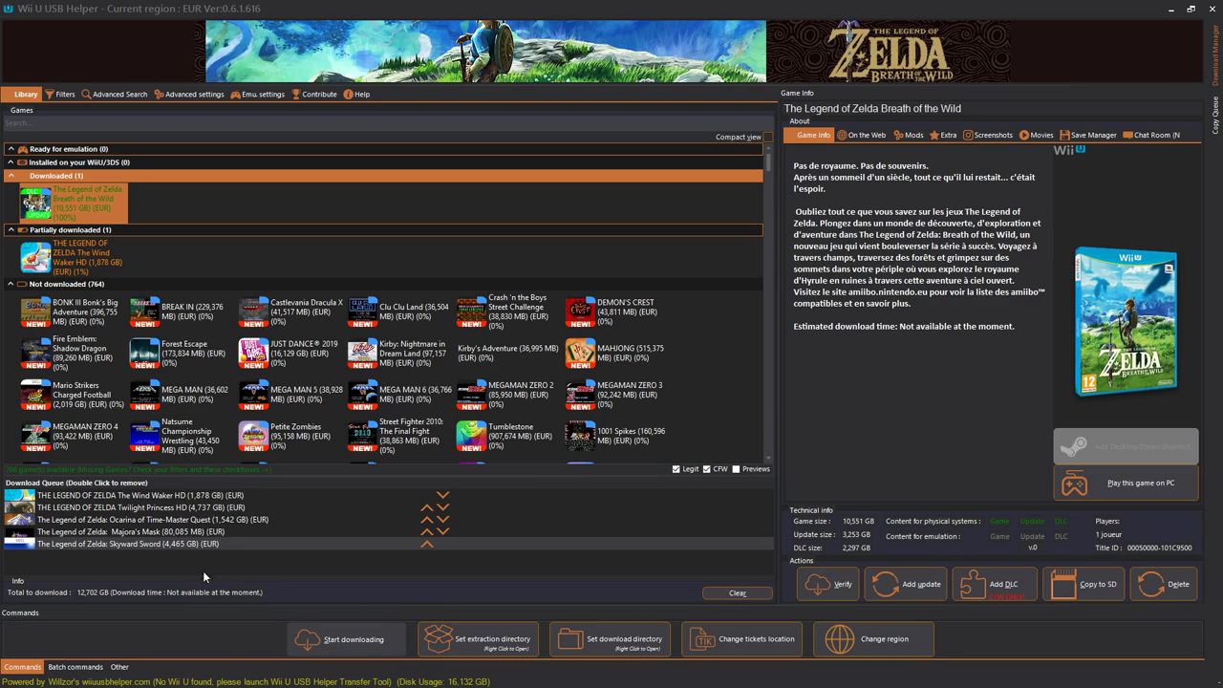
{"action": "left_click", "coordinate": [832, 425]}
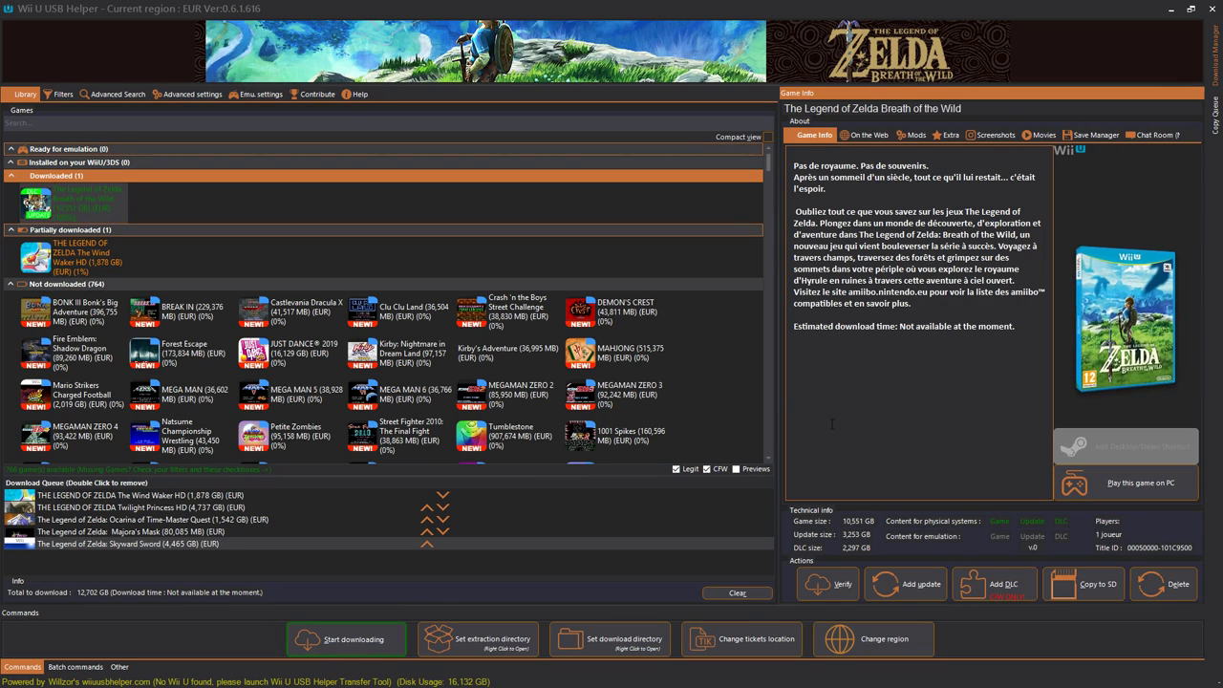
Step: Set the extraction directory to the Helper Extract folder in EMULATEUR - NINTENDO - Wii U
{"action": "left_click", "coordinate": [478, 647]}
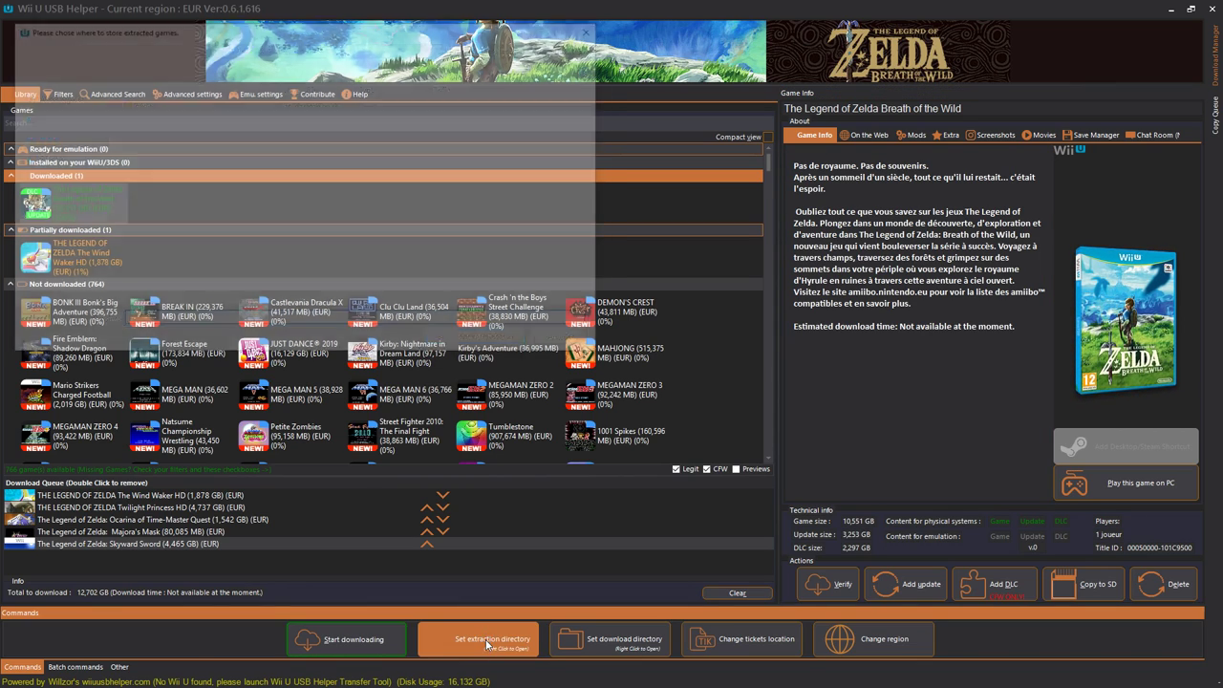
{"action": "left_click_drag", "start_coordinate": [395, 36], "coordinate": [725, 199]}
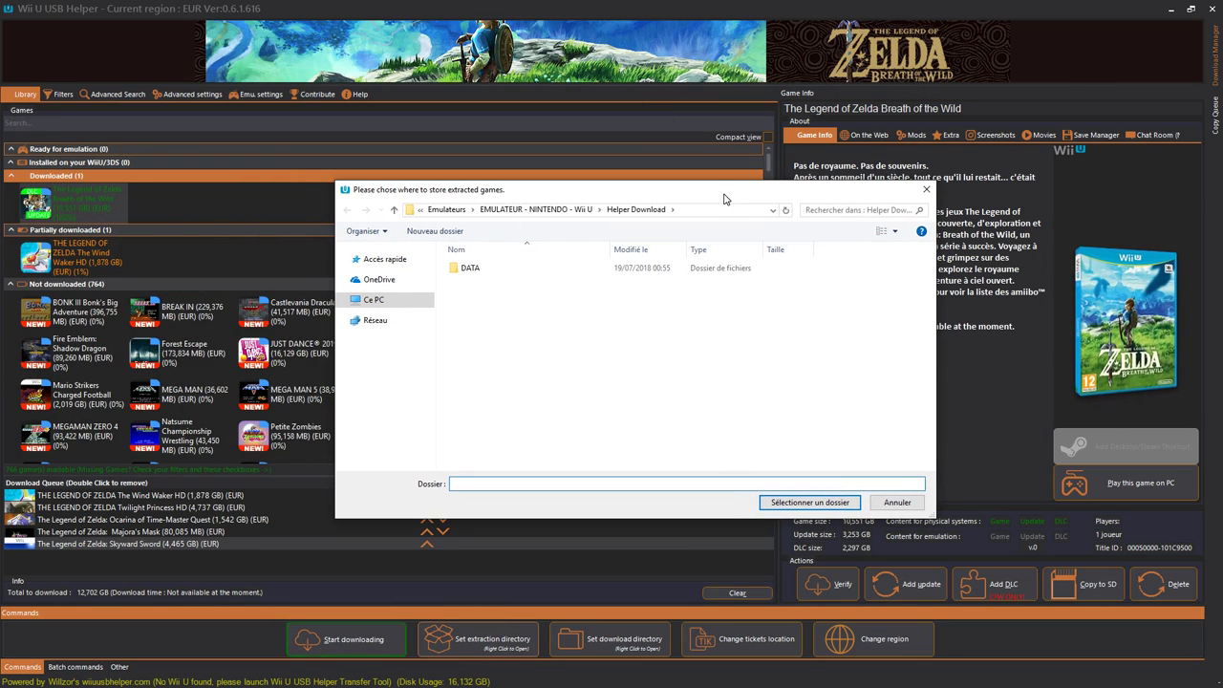
{"action": "left_click", "coordinate": [554, 212]}
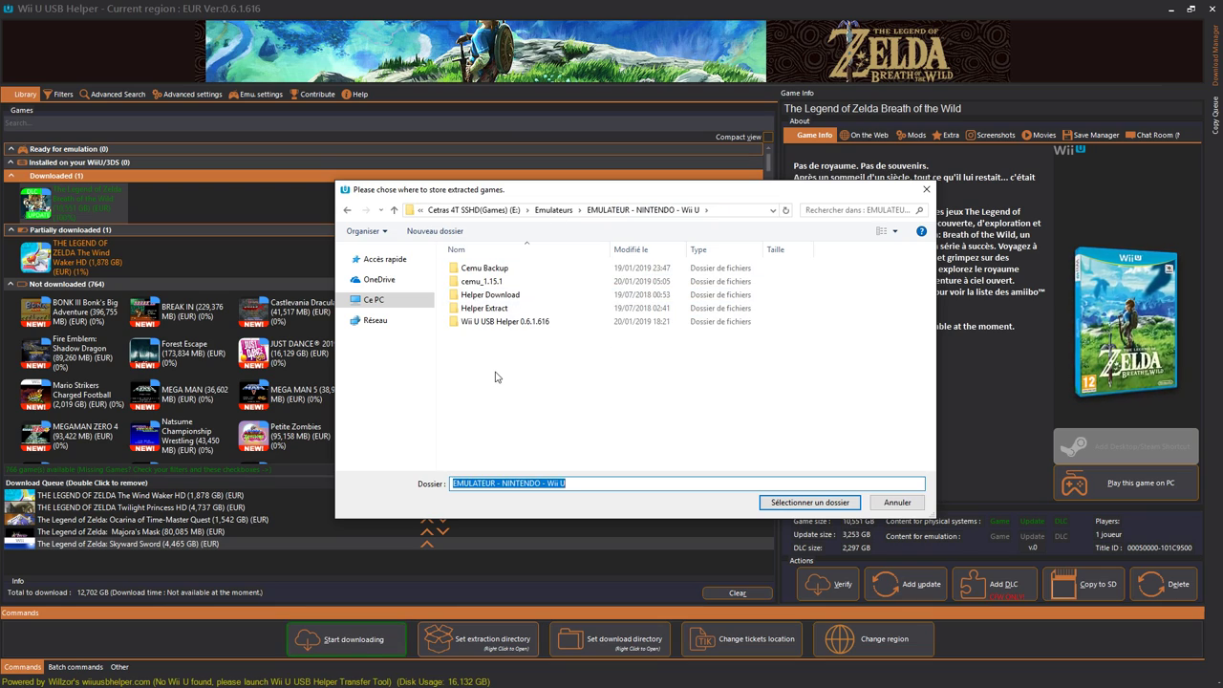
{"action": "left_click", "coordinate": [491, 313]}
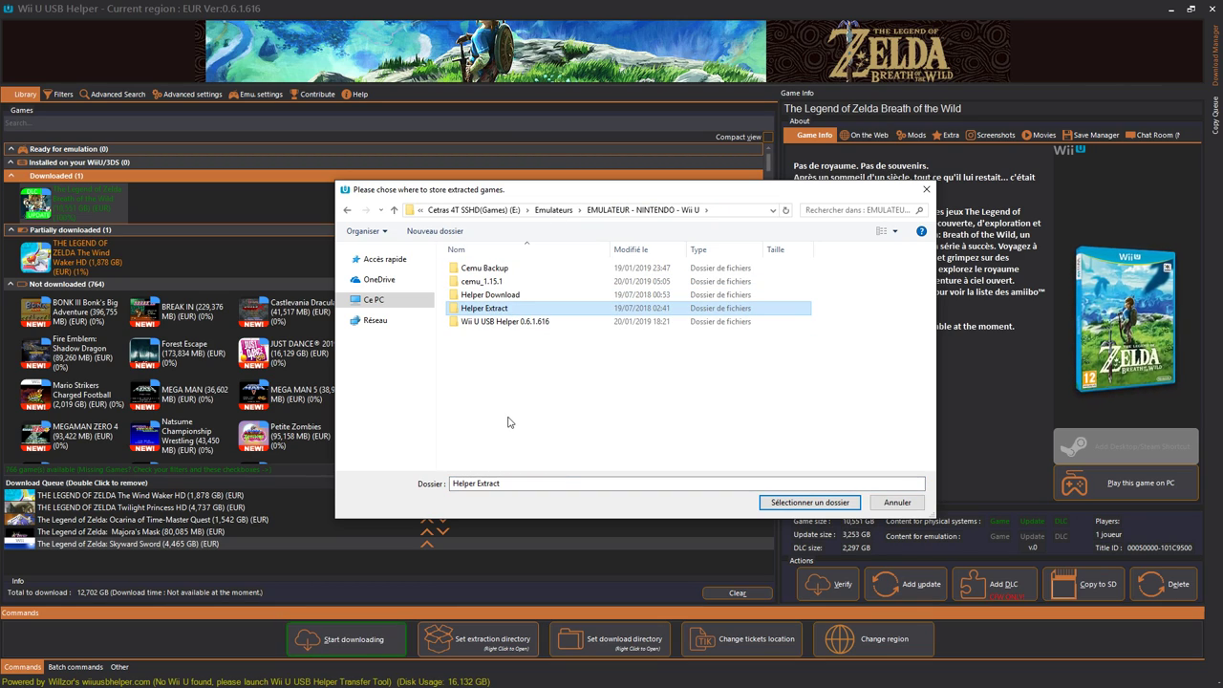
{"action": "left_click", "coordinate": [808, 503]}
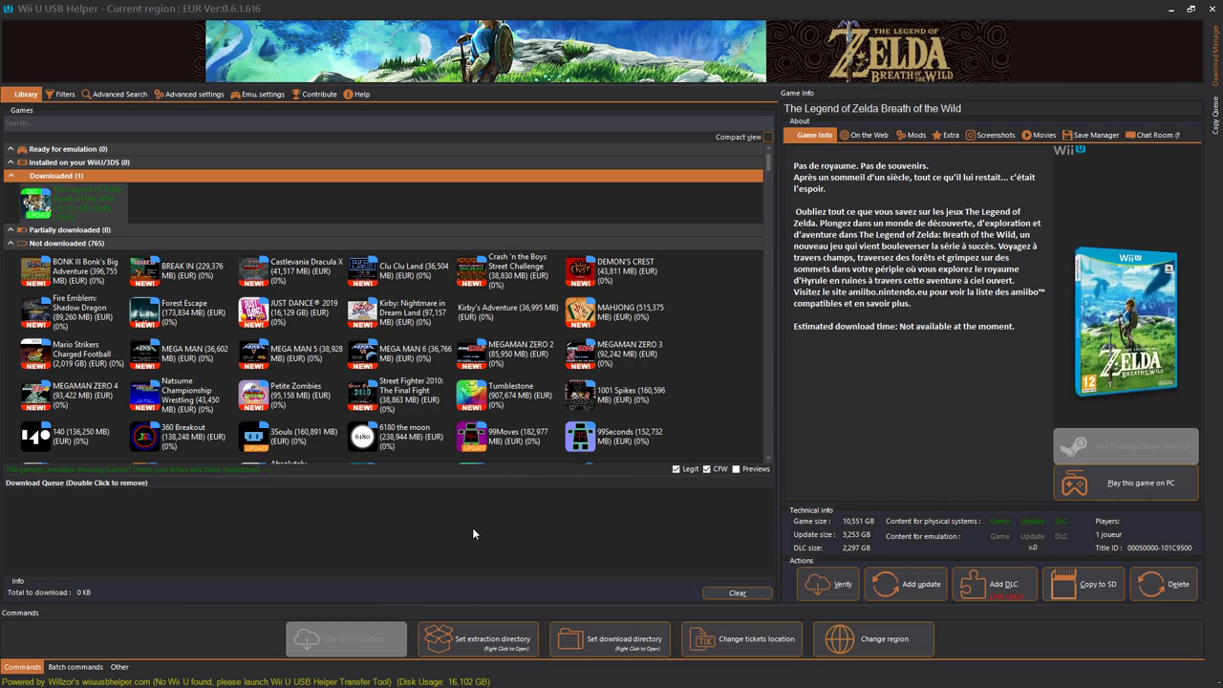
Step: Search the library for "projec" and add Project Zero: Maiden of Black Water to the download queue
{"action": "left_click", "coordinate": [219, 124]}
{"action": "type", "text": "projec"}
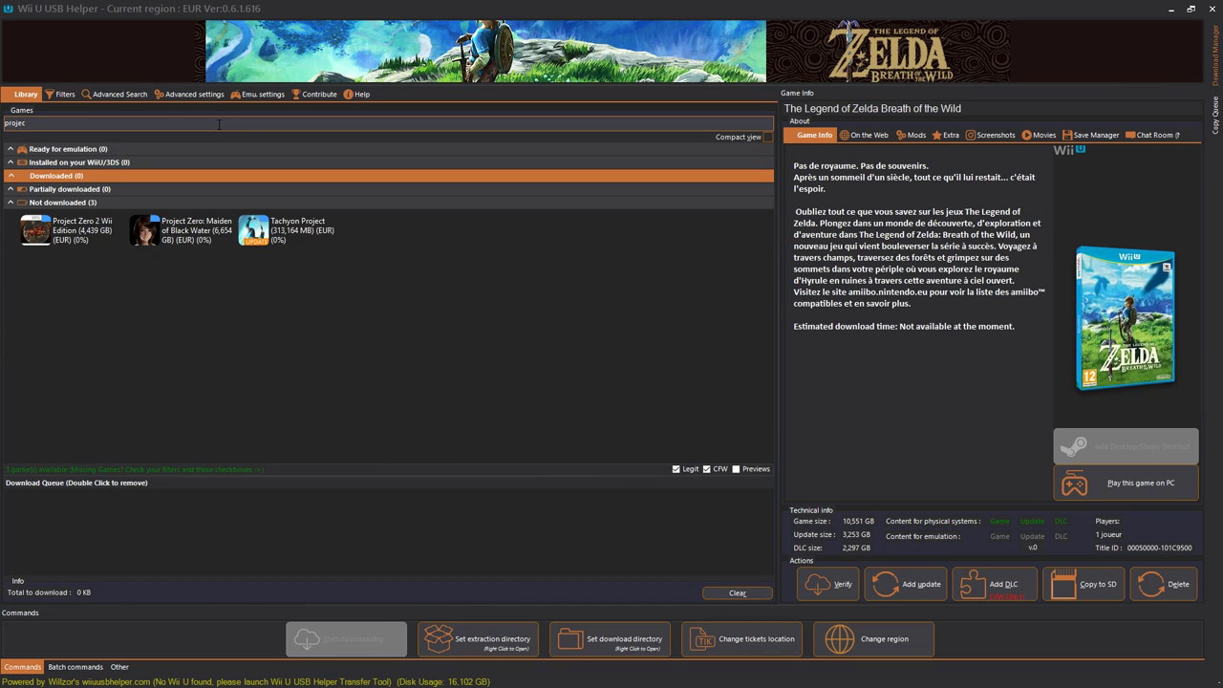
{"action": "left_click", "coordinate": [204, 233]}
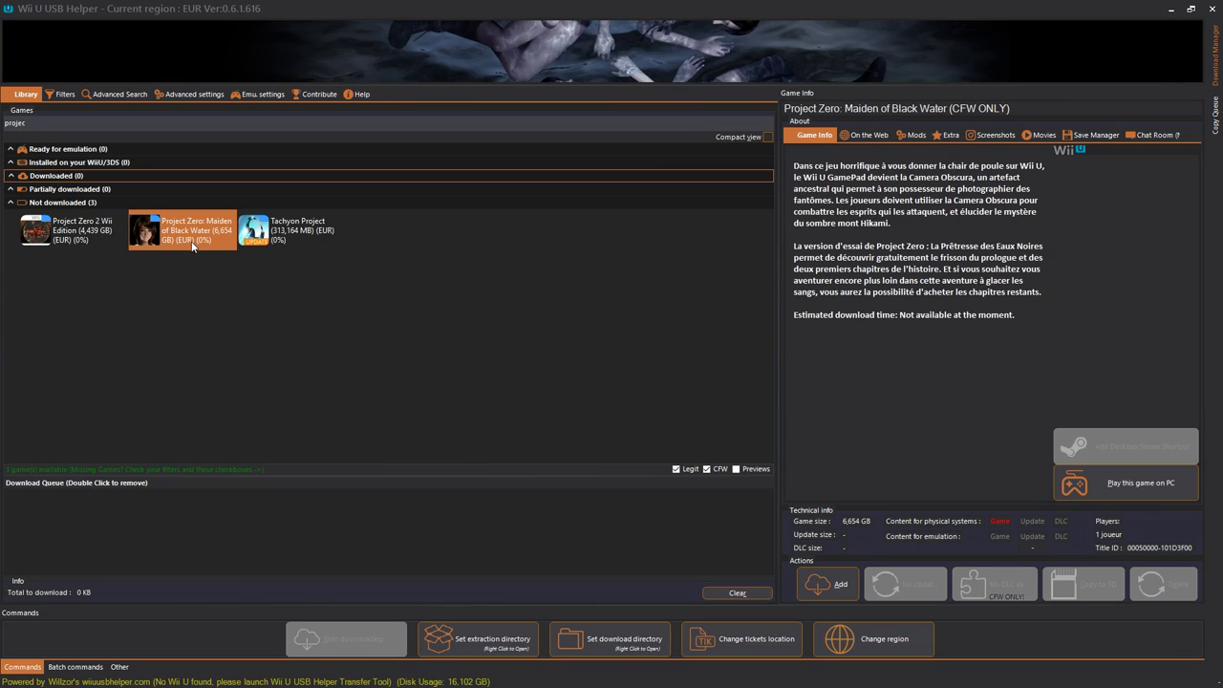
{"action": "left_click", "coordinate": [86, 229]}
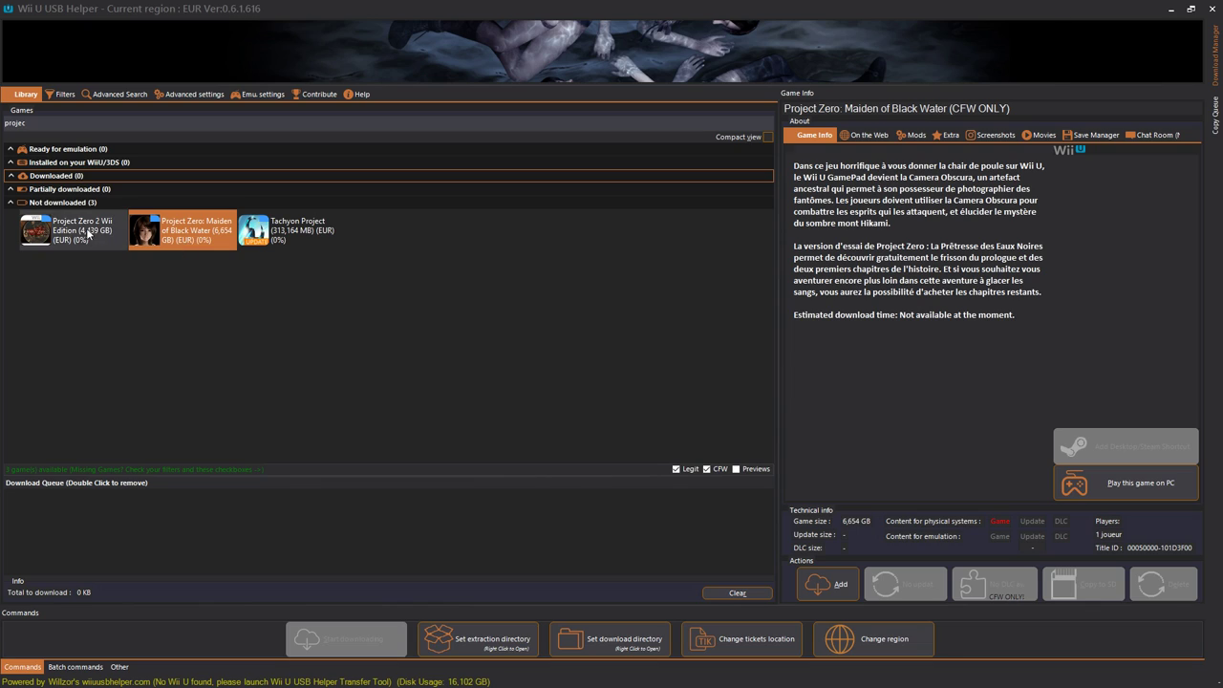
{"action": "key", "text": "Right"}
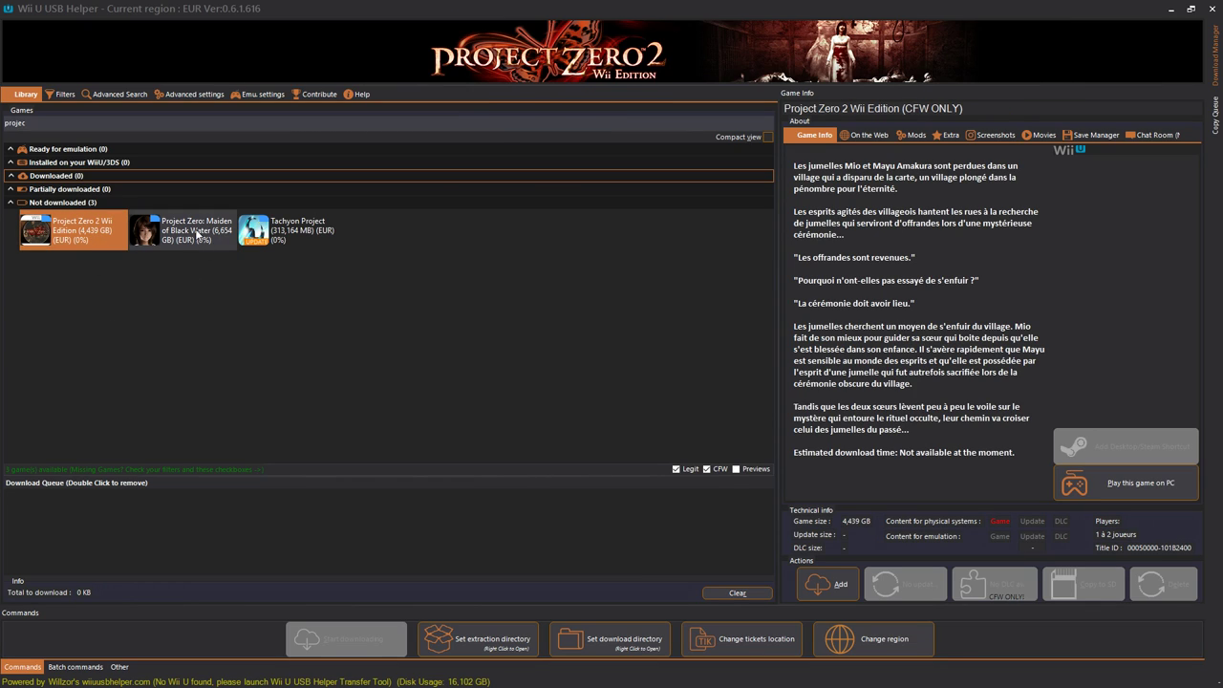
{"action": "right_click", "coordinate": [180, 240]}
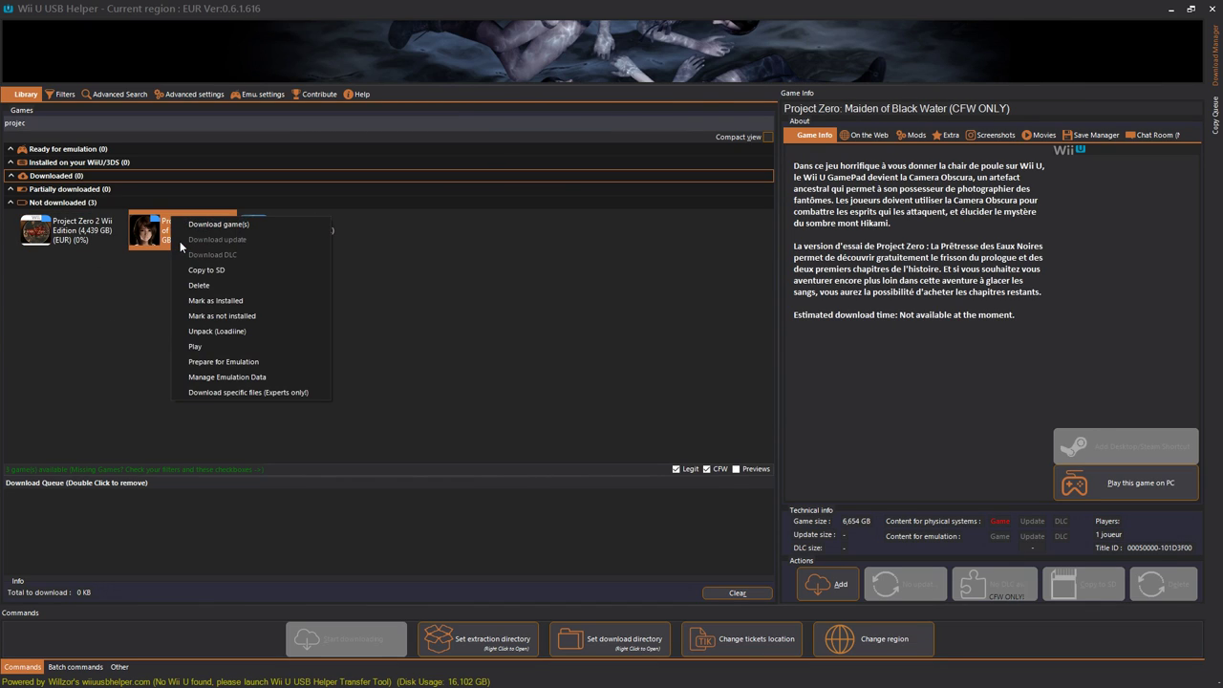
{"action": "left_click", "coordinate": [202, 225]}
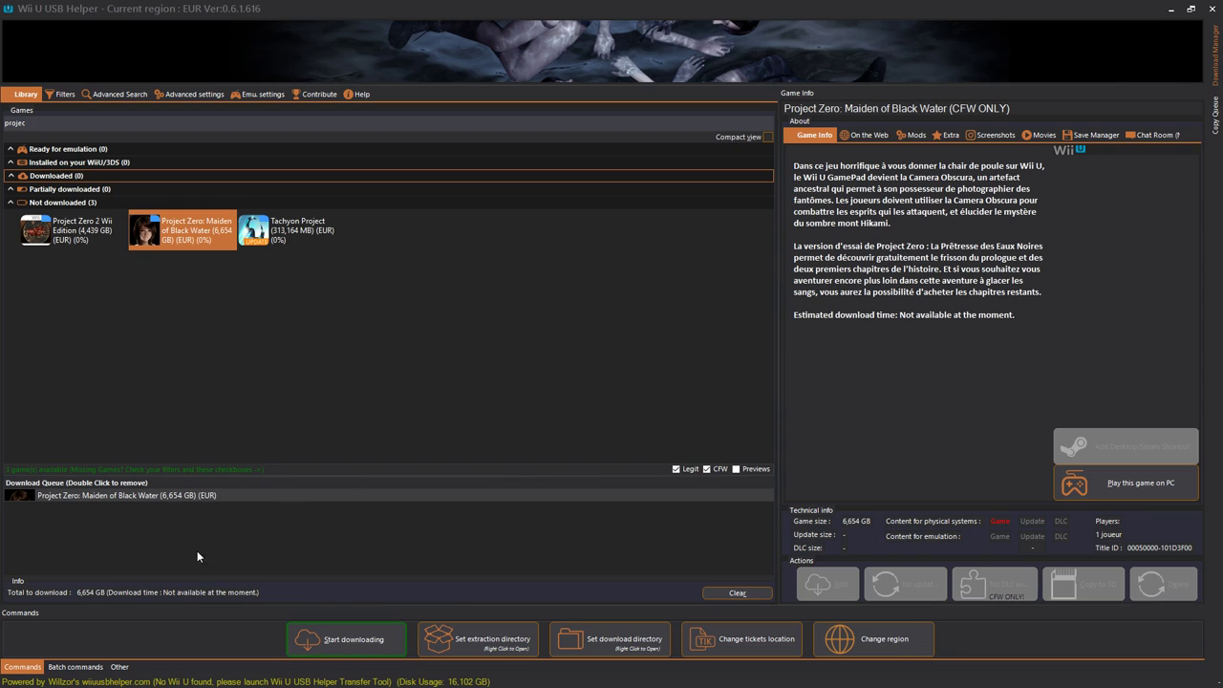
Step: Start downloading the queue with Unpack as the action once downloading is over, and check the download speed settings
{"action": "left_click", "coordinate": [355, 640]}
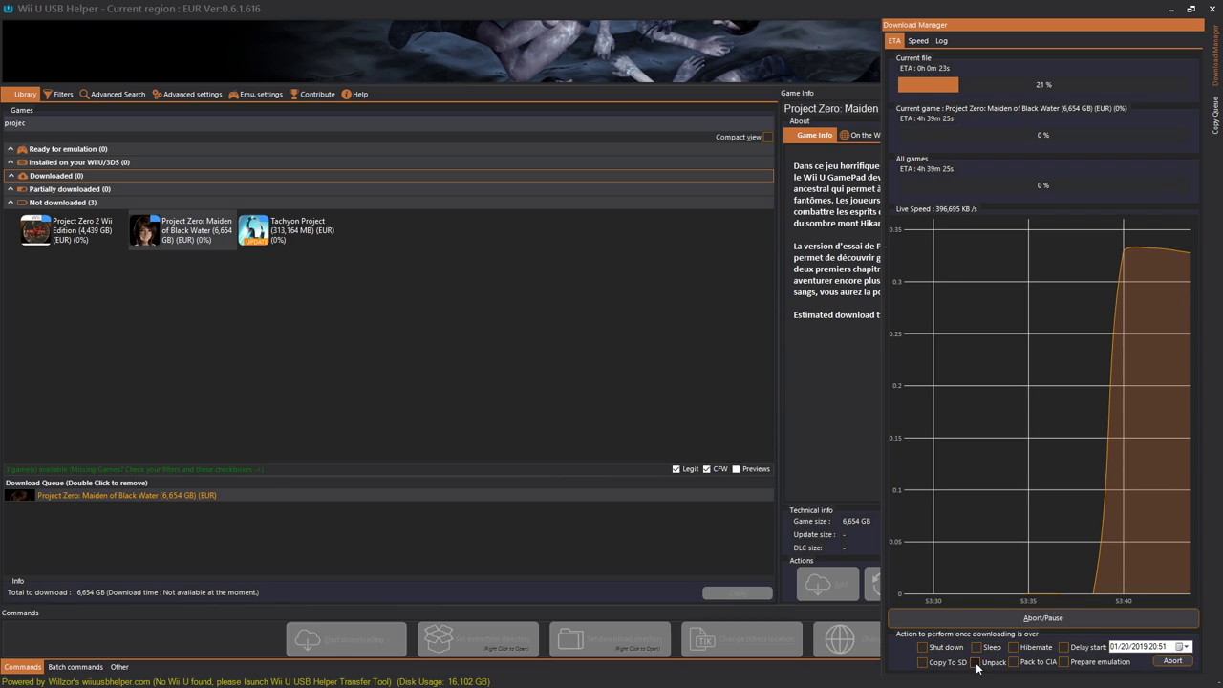
{"action": "left_click", "coordinate": [974, 662]}
{"action": "left_click", "coordinate": [917, 40]}
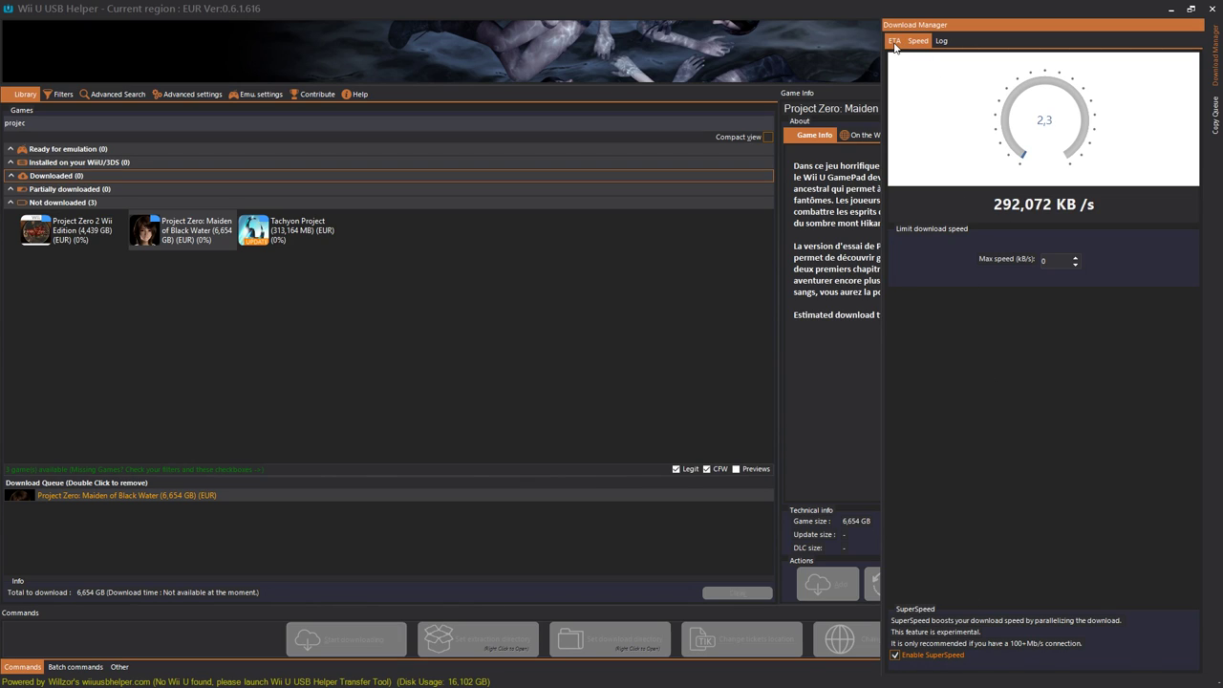
{"action": "left_click", "coordinate": [894, 41]}
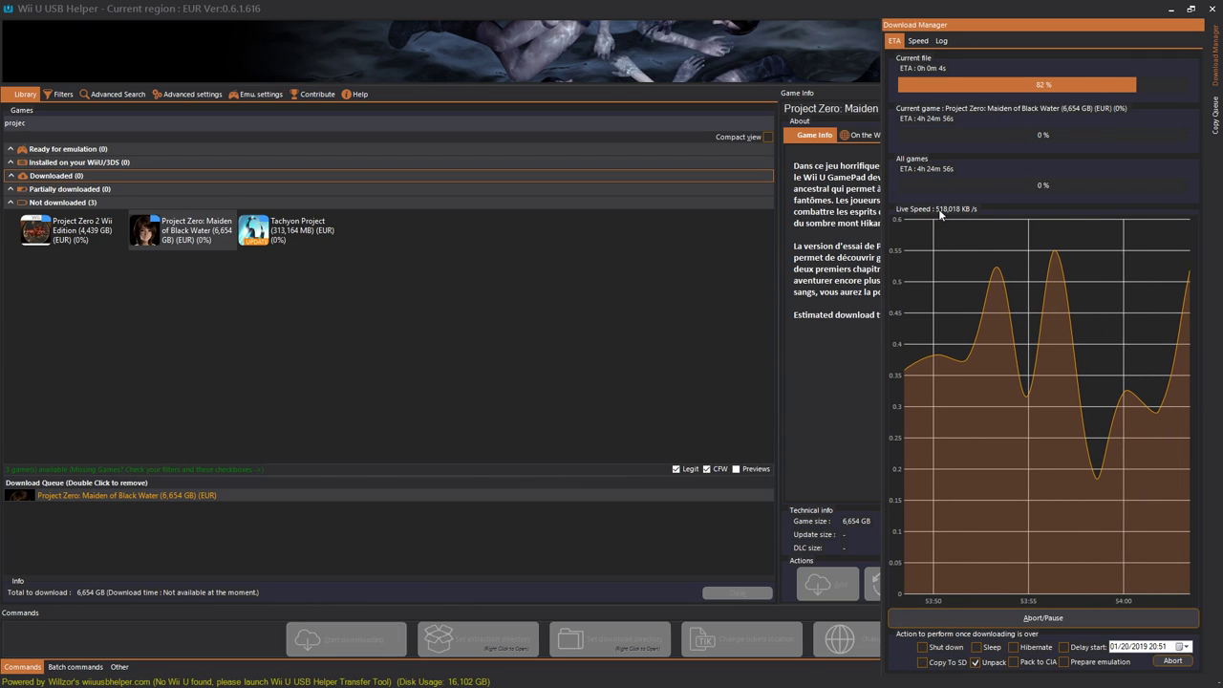
{"action": "left_click", "coordinate": [534, 363]}
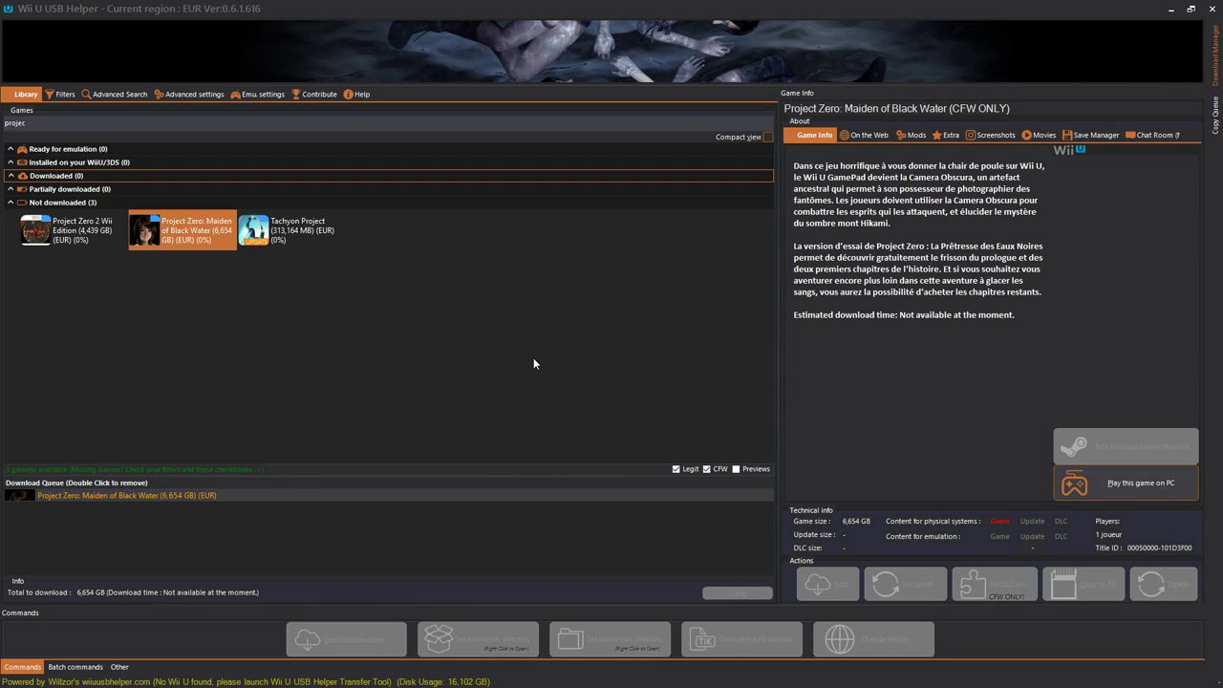
Step: Search the library for "shov" and add Shovel Knight together with its update to the download queue
{"action": "key", "text": "ctrl+f"}
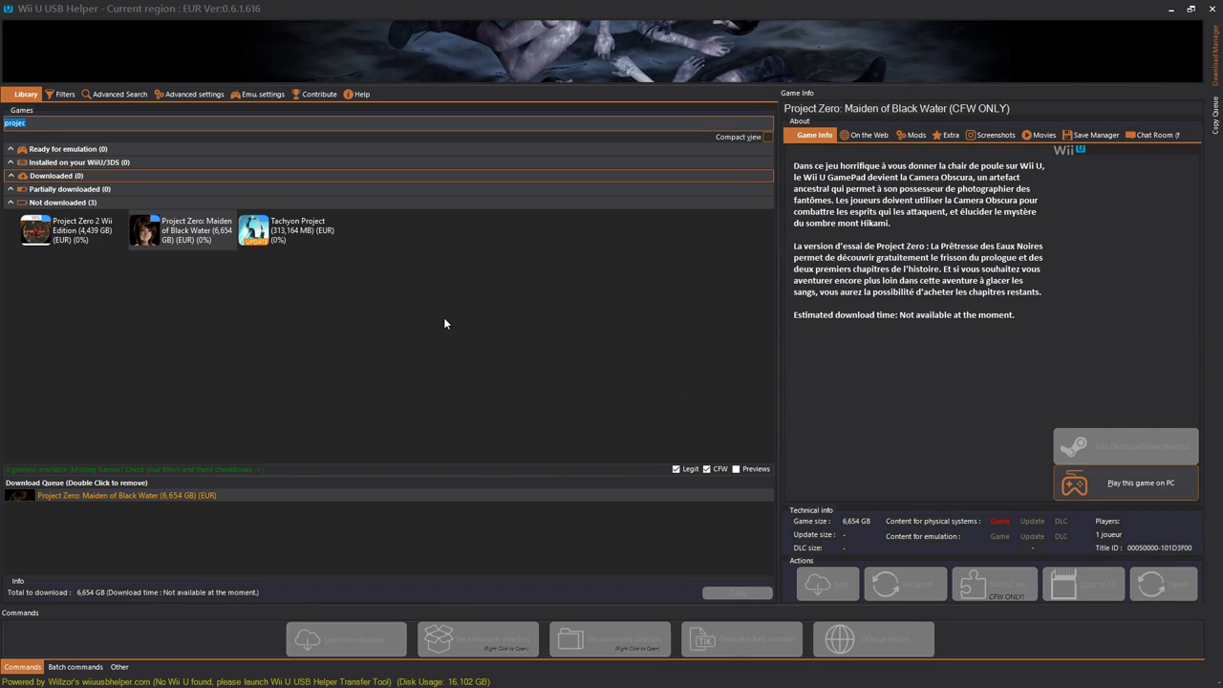
{"action": "type", "text": "shov"}
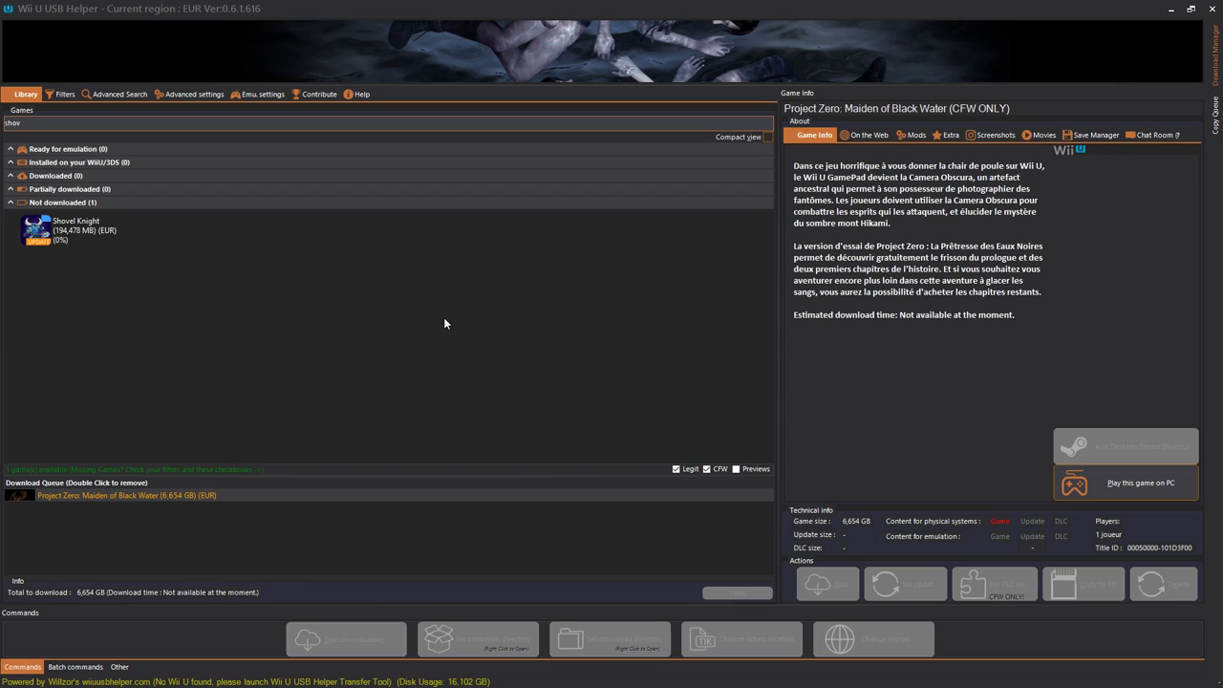
{"action": "left_click", "coordinate": [47, 241]}
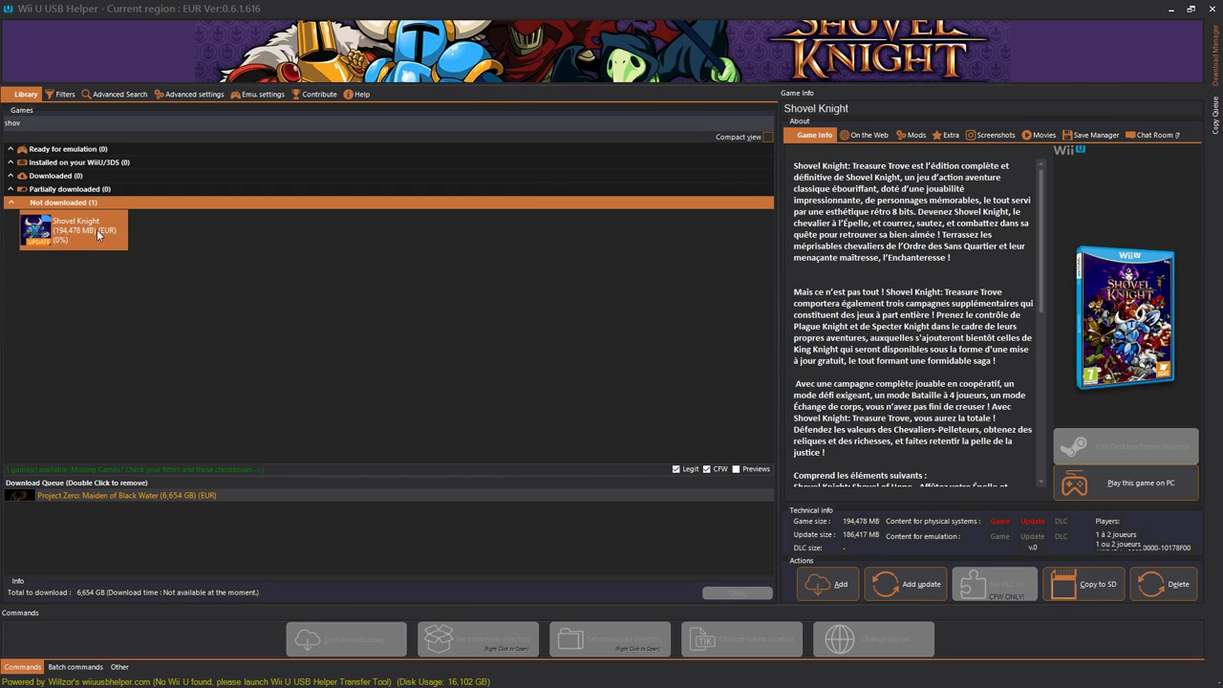
{"action": "right_click", "coordinate": [98, 236]}
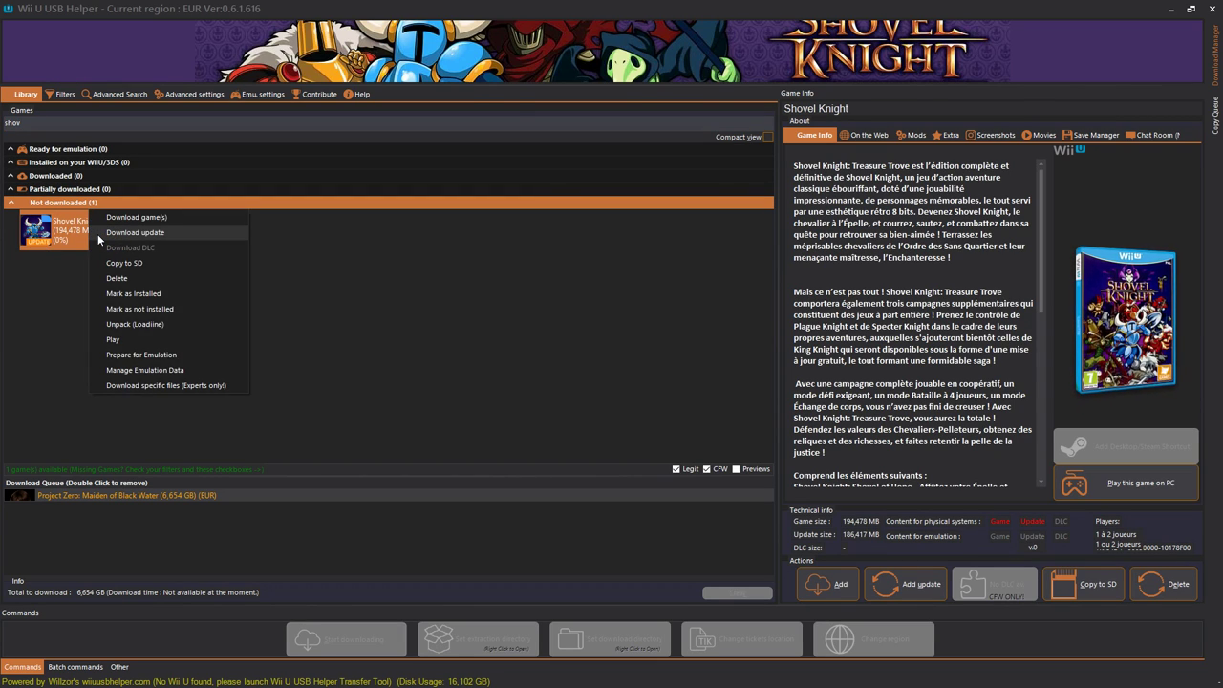
{"action": "left_click", "coordinate": [133, 217]}
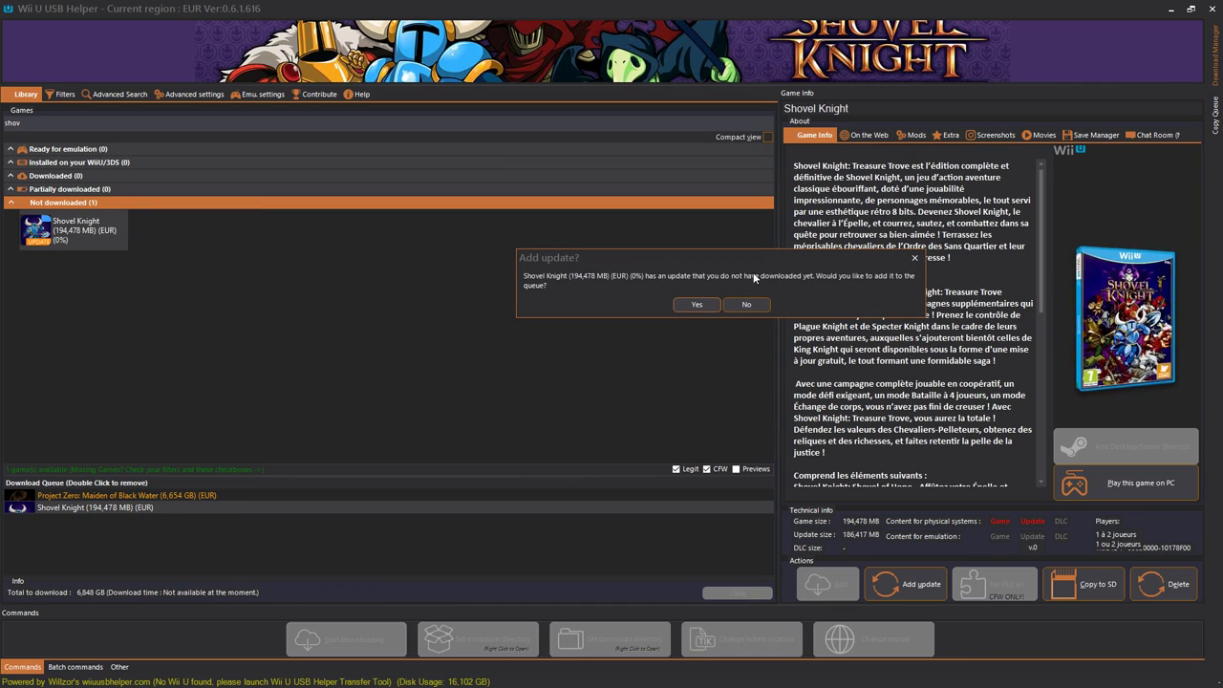
{"action": "left_click", "coordinate": [696, 305]}
{"action": "left_click", "coordinate": [111, 522]}
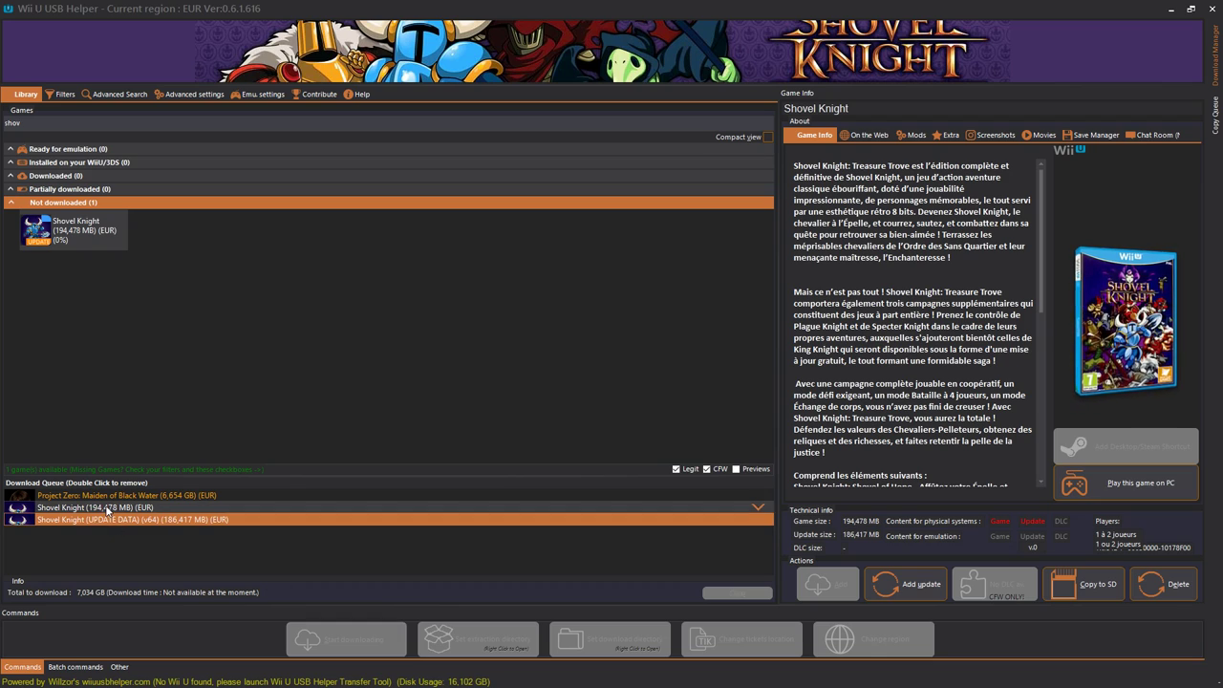
{"action": "left_click", "coordinate": [311, 367]}
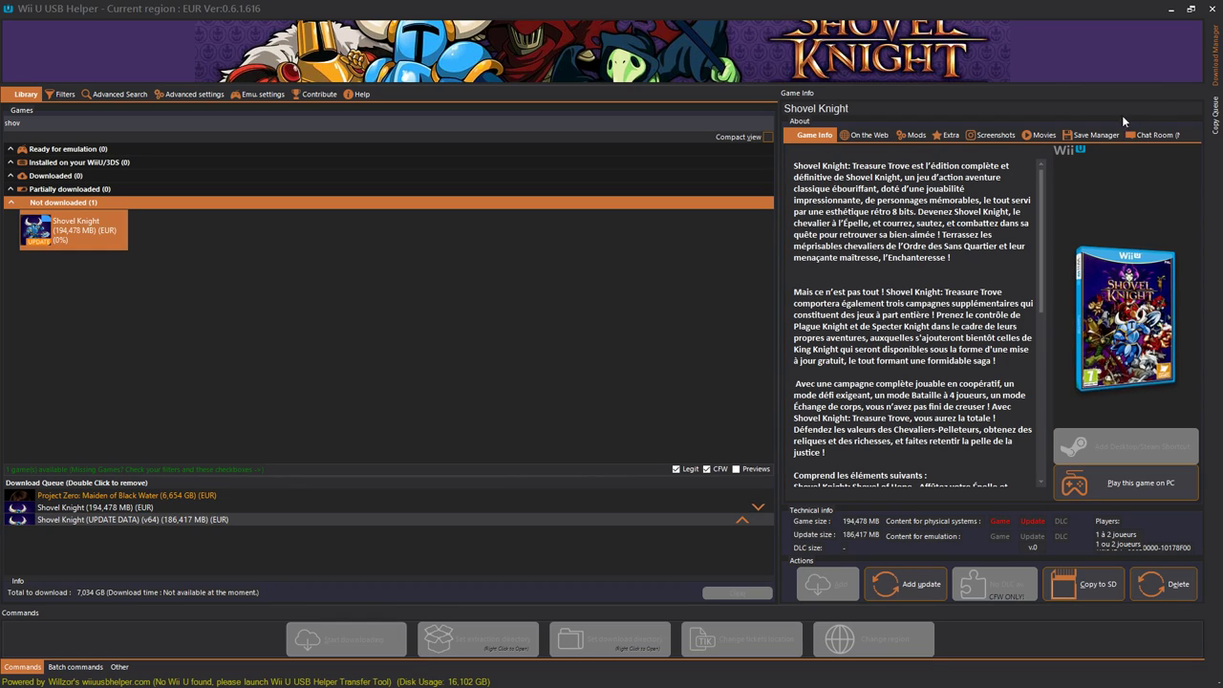
Step: Pause the running download of Project Zero: Maiden of Black Water in the Download Manager and confirm the abort
{"action": "mouse_move", "coordinate": [1216, 71]}
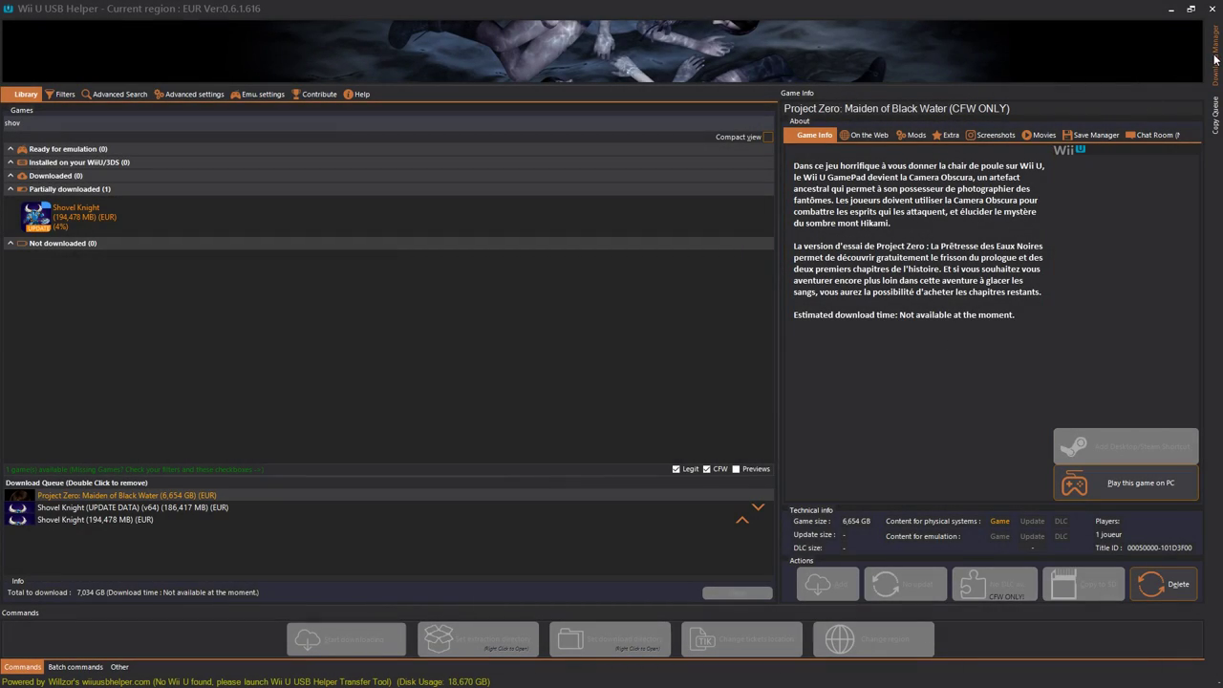
{"action": "mouse_move", "coordinate": [1210, 68]}
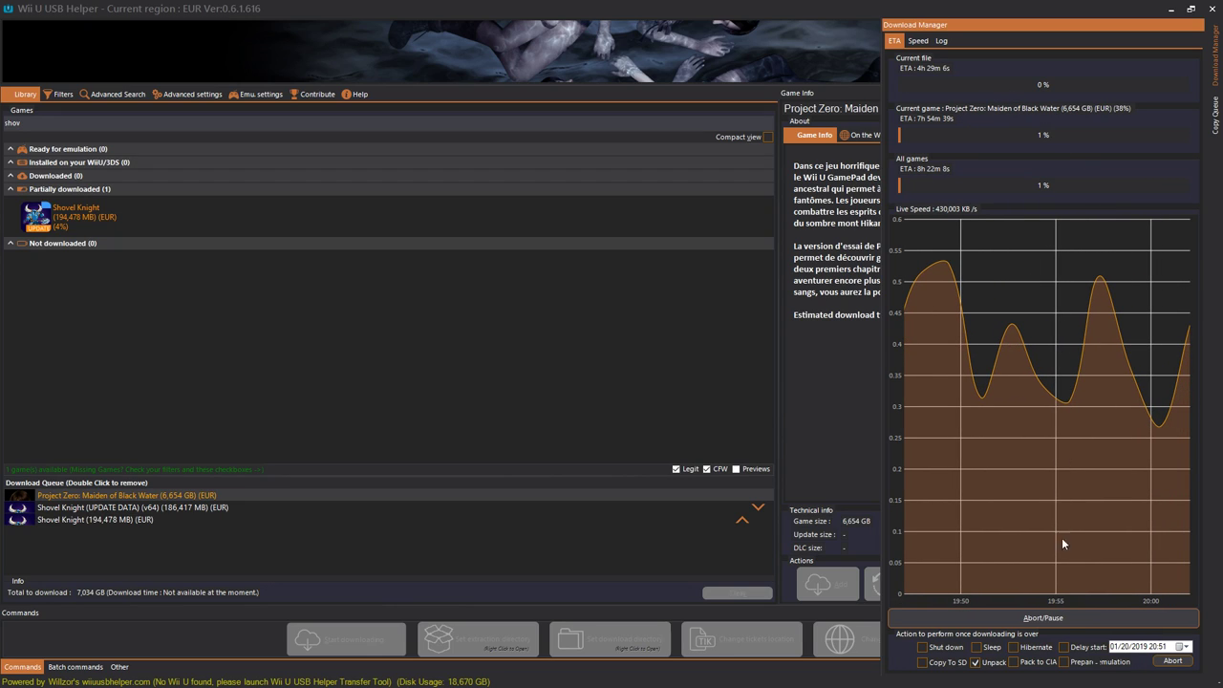
{"action": "left_click", "coordinate": [1057, 621]}
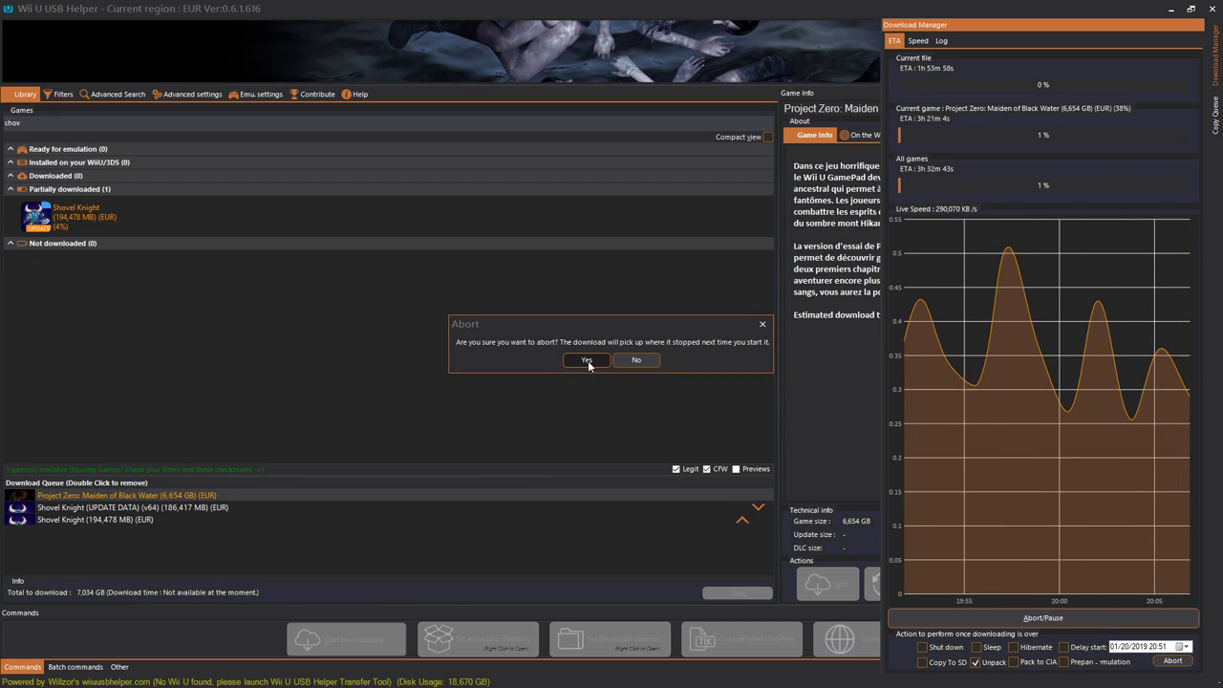
{"action": "left_click", "coordinate": [587, 360]}
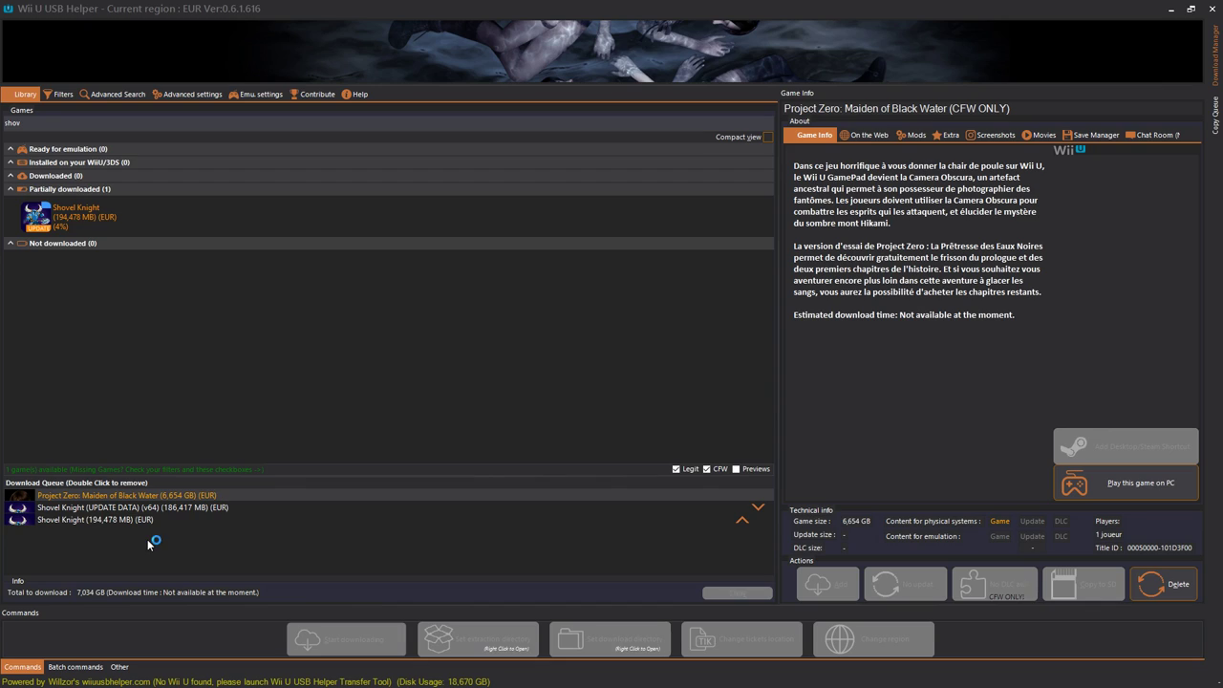
Step: Reorder the queue to Shovel Knight, its v64 update, and Project Zero last, and start downloading
{"action": "left_click", "coordinate": [130, 509]}
{"action": "left_click", "coordinate": [127, 519]}
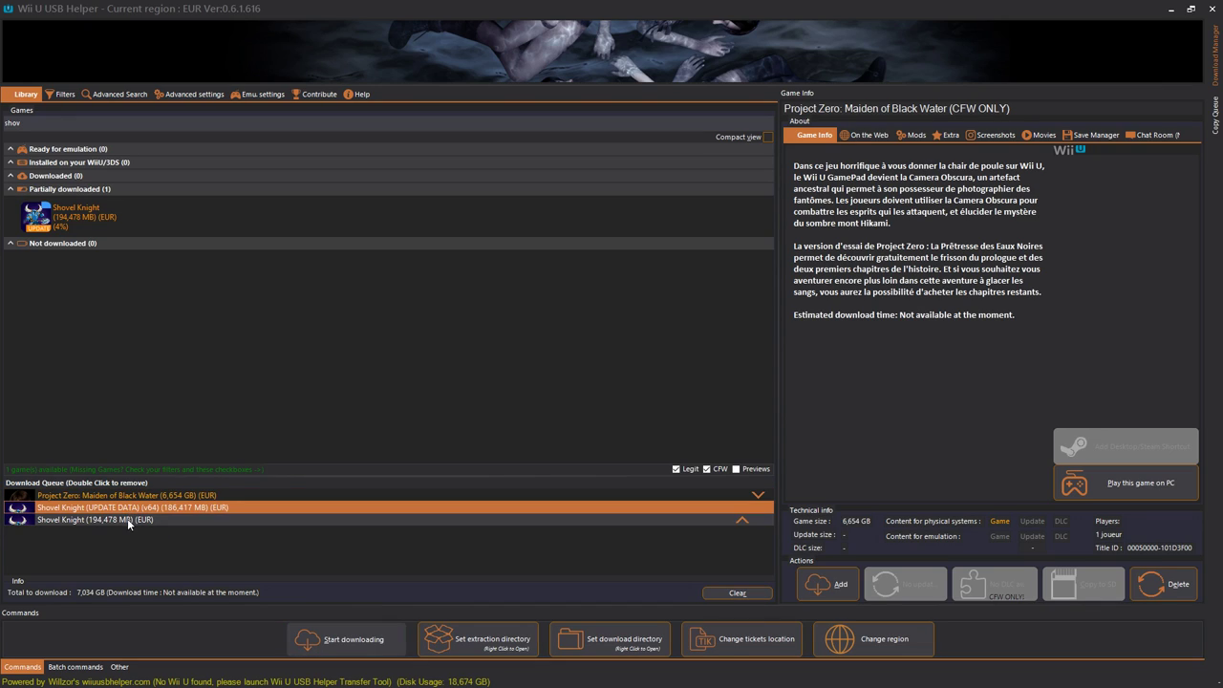
{"action": "left_click", "coordinate": [758, 496]}
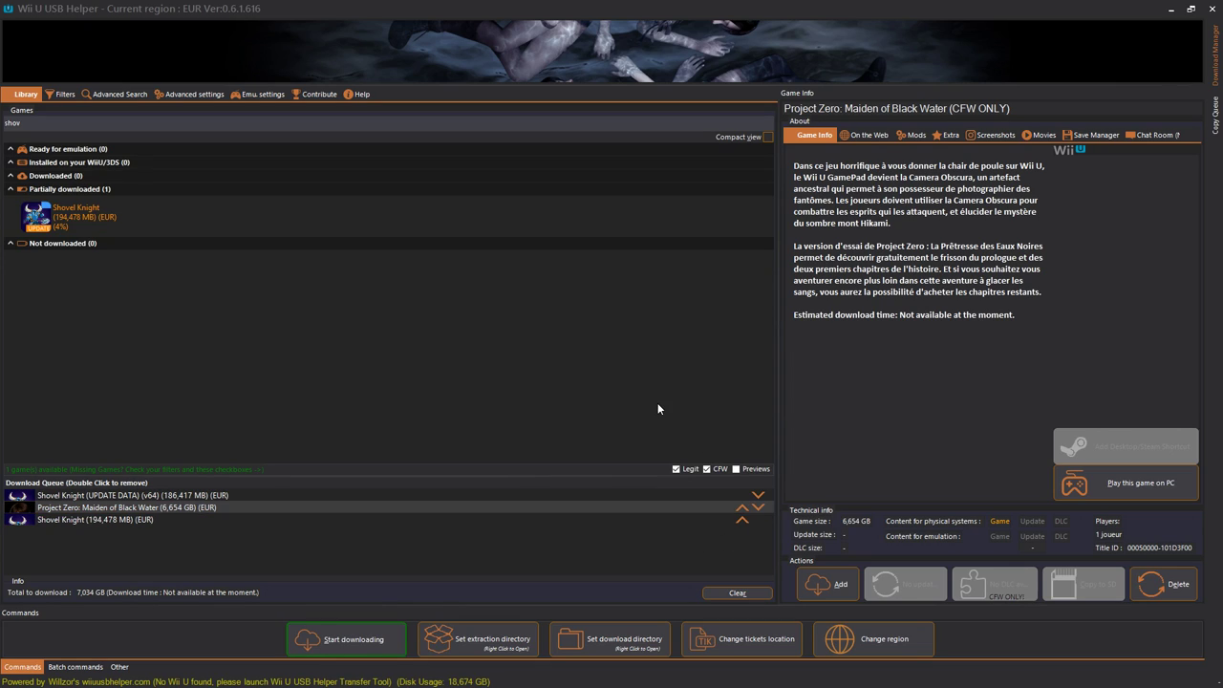
{"action": "left_click", "coordinate": [758, 508]}
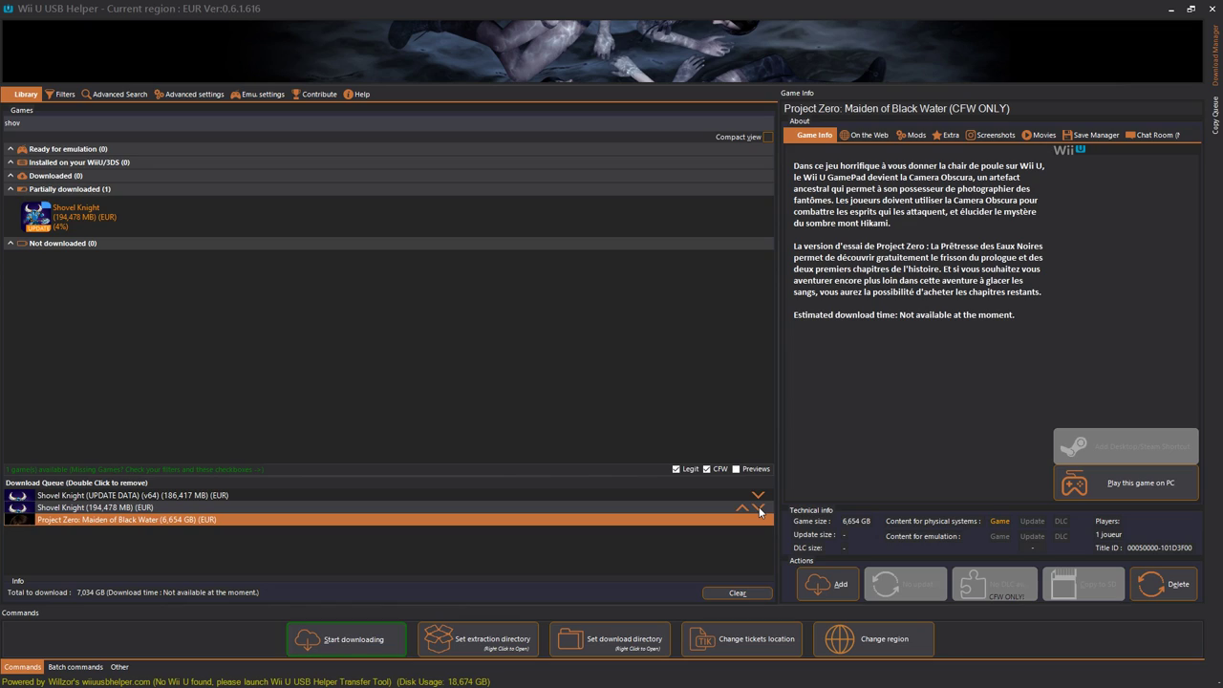
{"action": "left_click", "coordinate": [743, 508]}
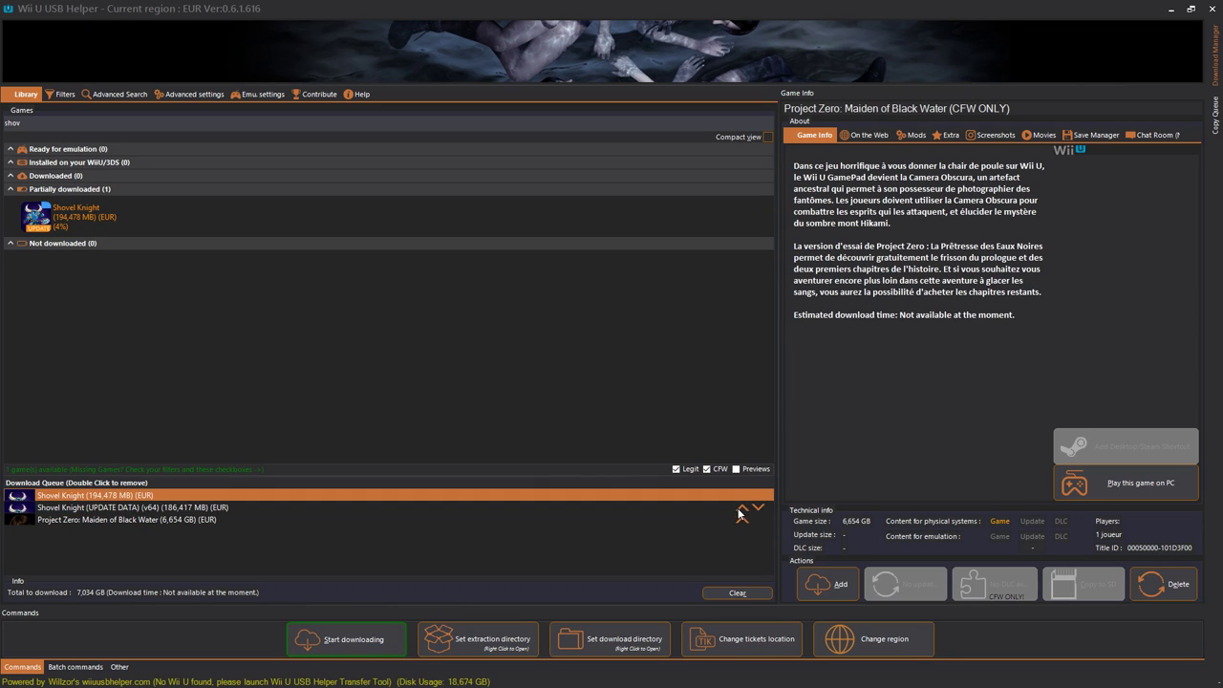
{"action": "left_click", "coordinate": [108, 507]}
{"action": "left_click", "coordinate": [368, 633]}
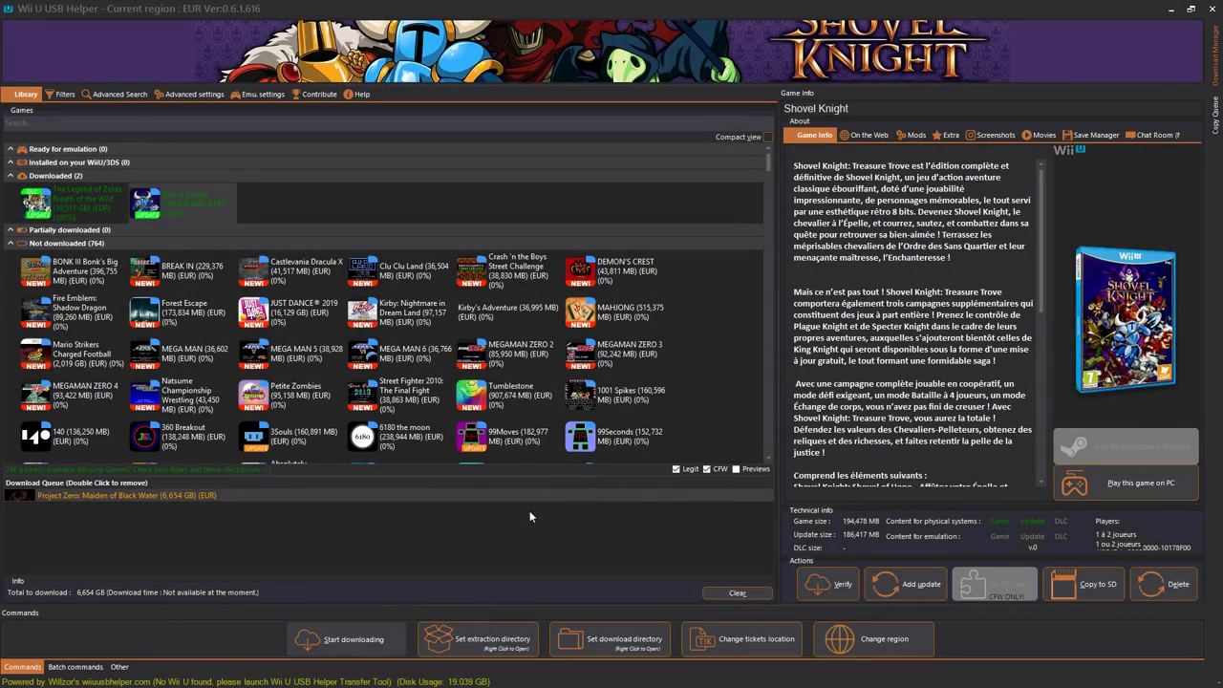
Step: Unpack (Loadiine) the downloaded Shovel Knight, including both the game and its v64 update
{"action": "left_click", "coordinate": [435, 529]}
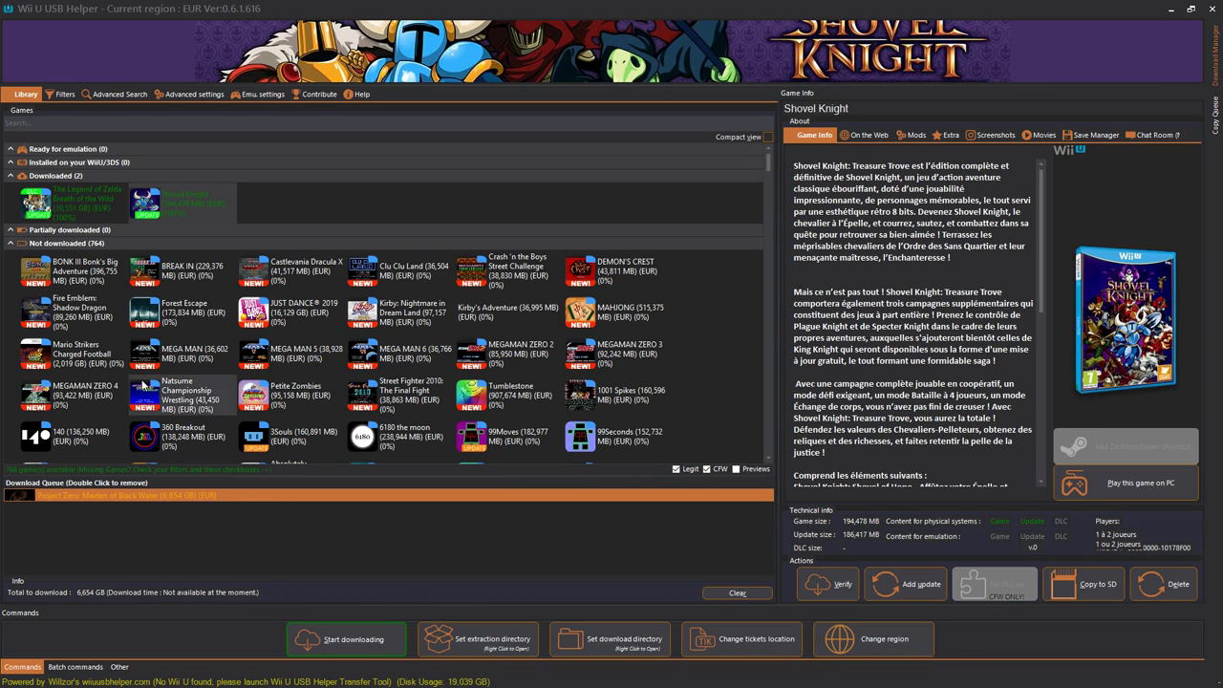
{"action": "left_click", "coordinate": [185, 208]}
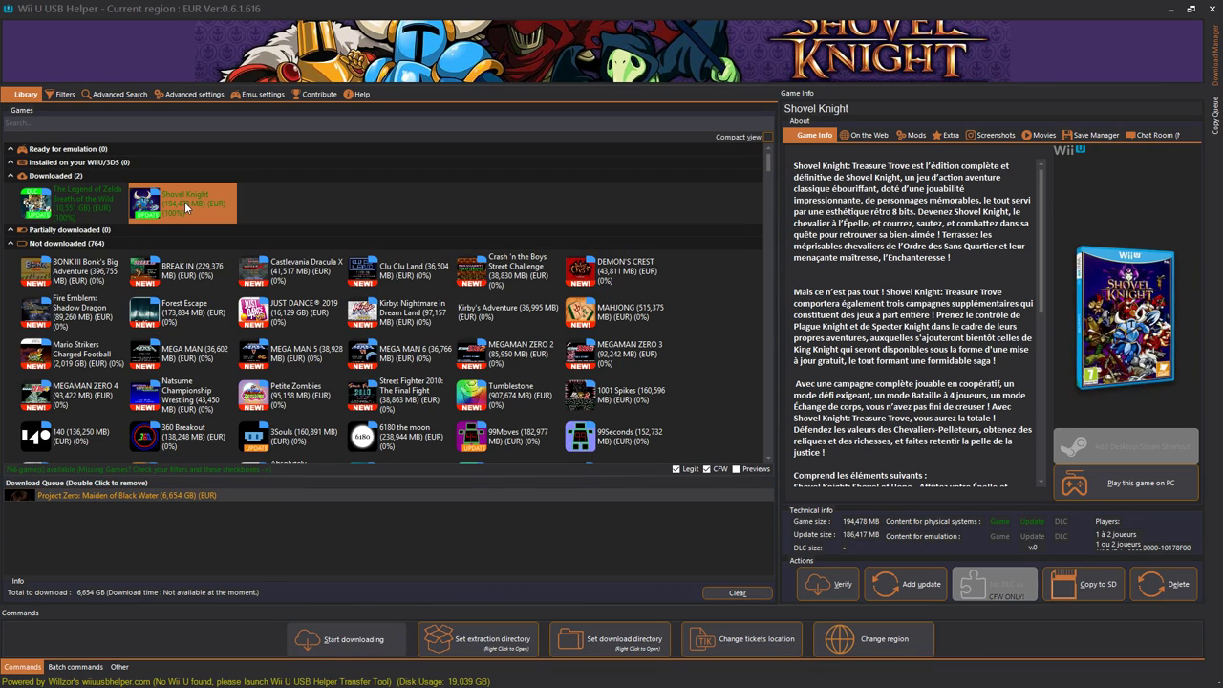
{"action": "right_click", "coordinate": [184, 202]}
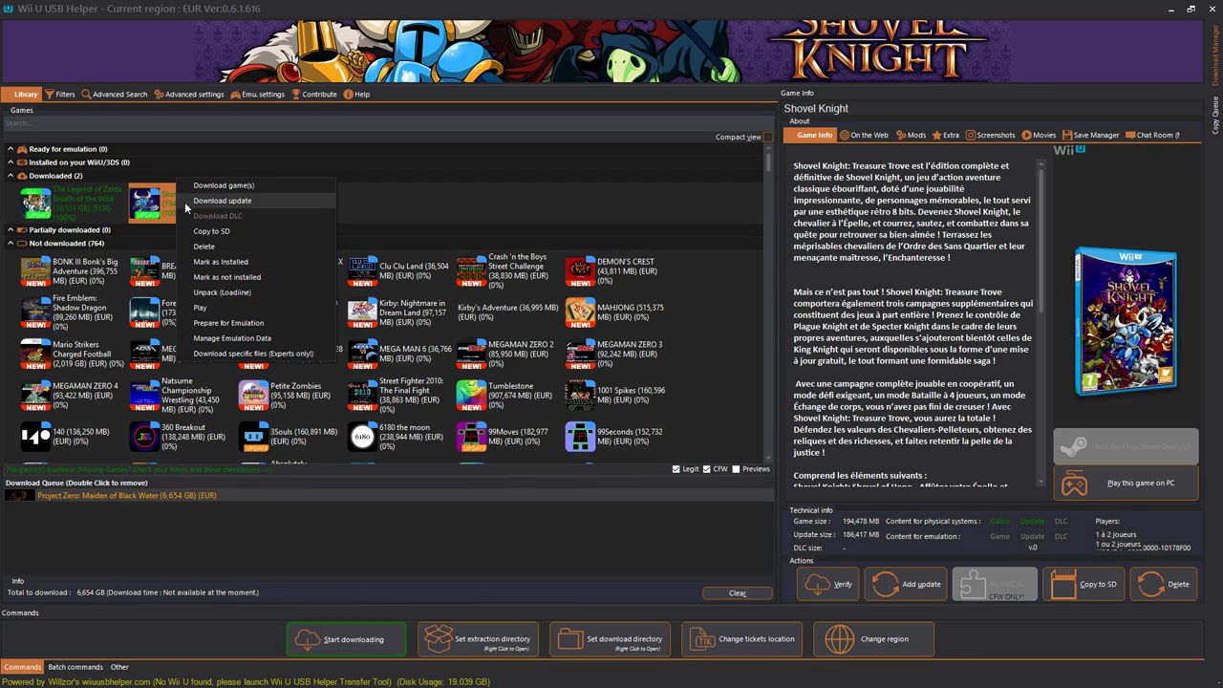
{"action": "left_click", "coordinate": [233, 295]}
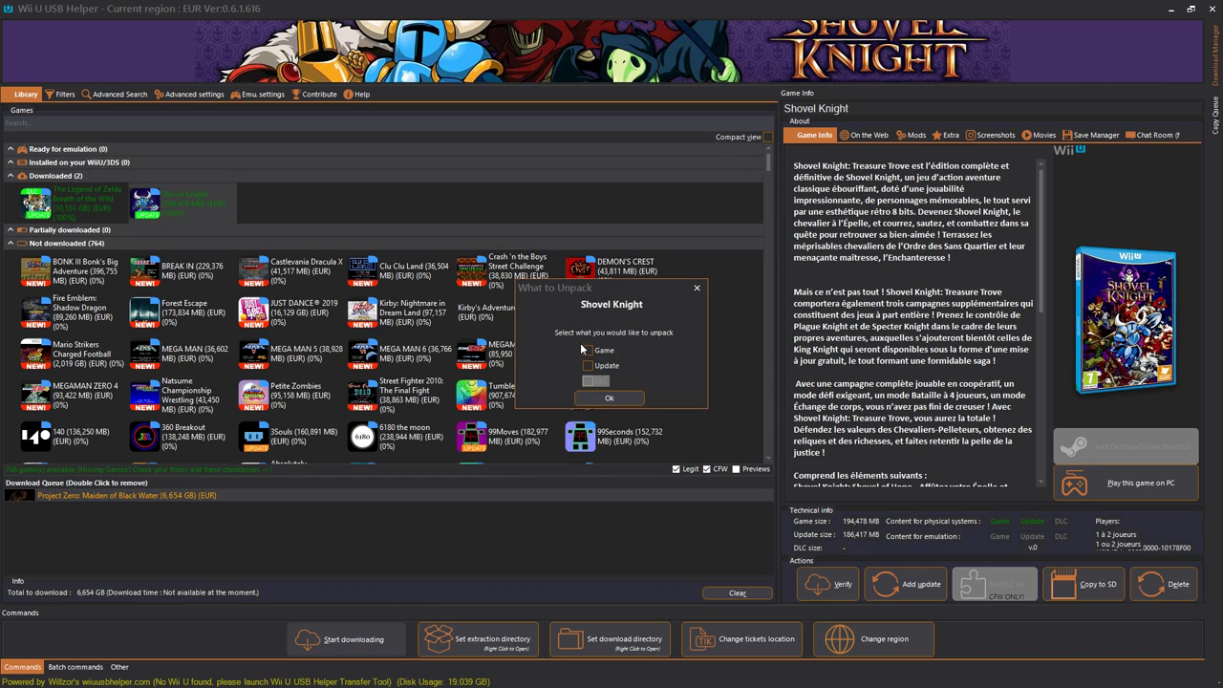
{"action": "left_click", "coordinate": [588, 352]}
{"action": "left_click", "coordinate": [589, 366]}
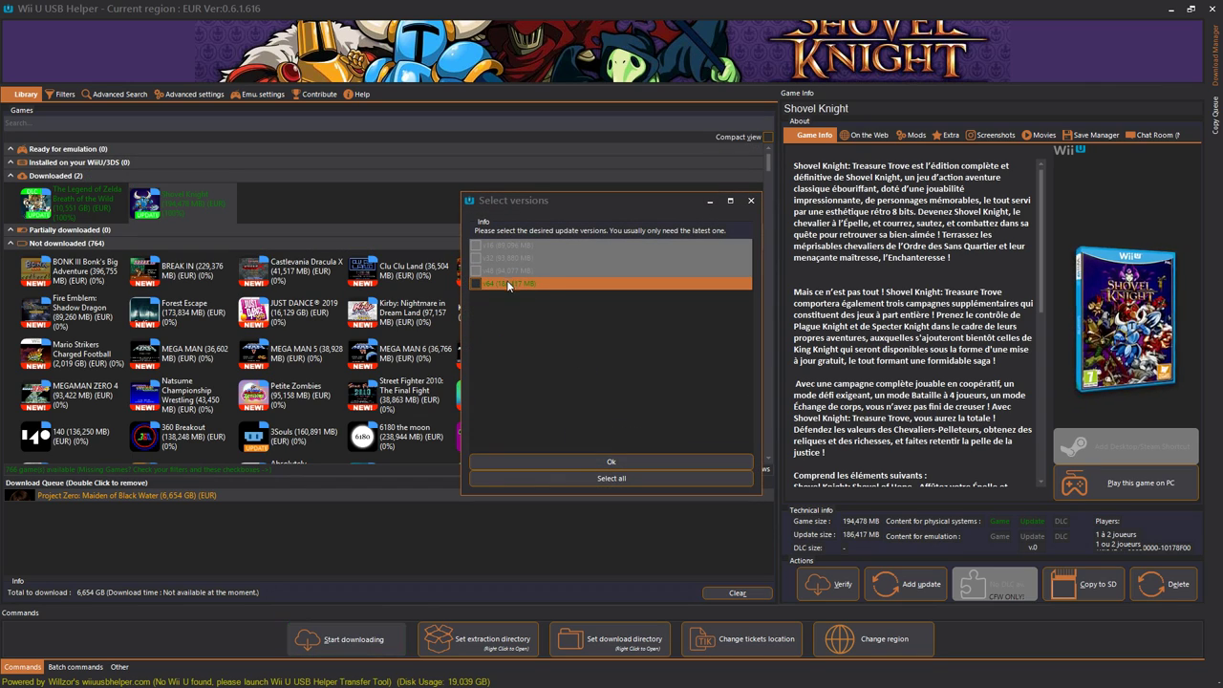
{"action": "left_click", "coordinate": [611, 462]}
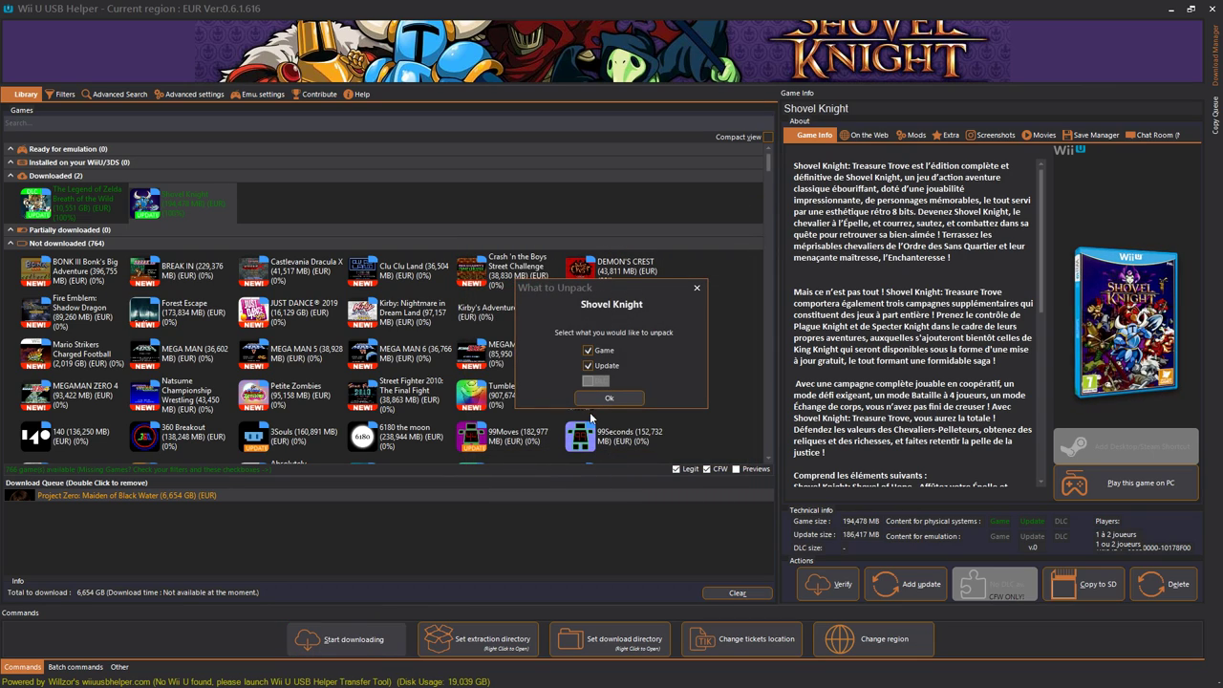
{"action": "left_click", "coordinate": [611, 398]}
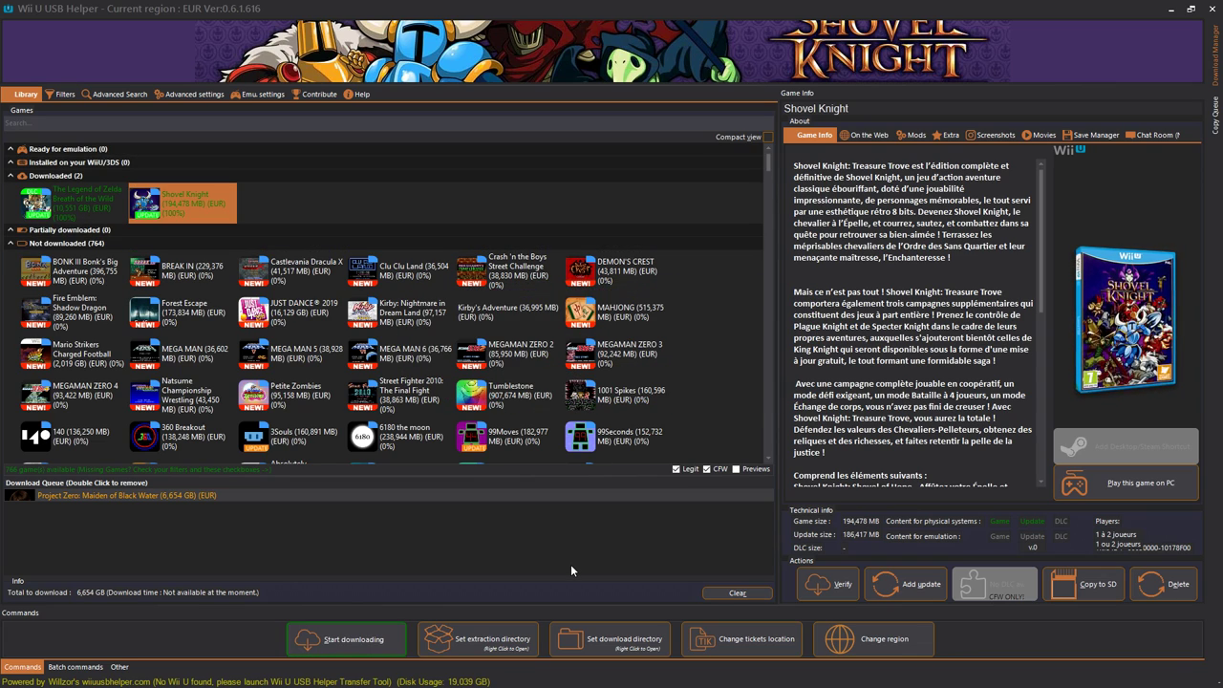
Step: Close Wii U USB Helper and inspect the unpacked Shovel Knight folders inside Helper Extract in File Explorer
{"action": "left_click", "coordinate": [562, 550]}
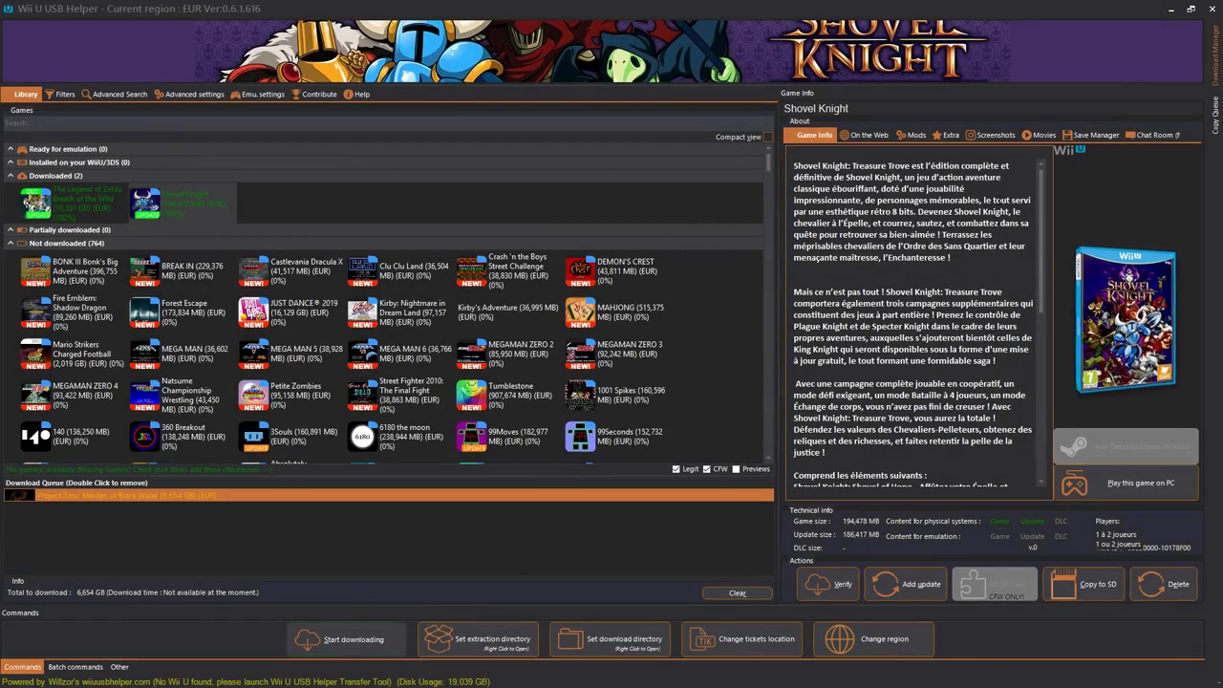
{"action": "left_click", "coordinate": [1208, 9]}
{"action": "left_click_drag", "start_coordinate": [625, 186], "coordinate": [669, 246]}
{"action": "left_click", "coordinate": [592, 360]}
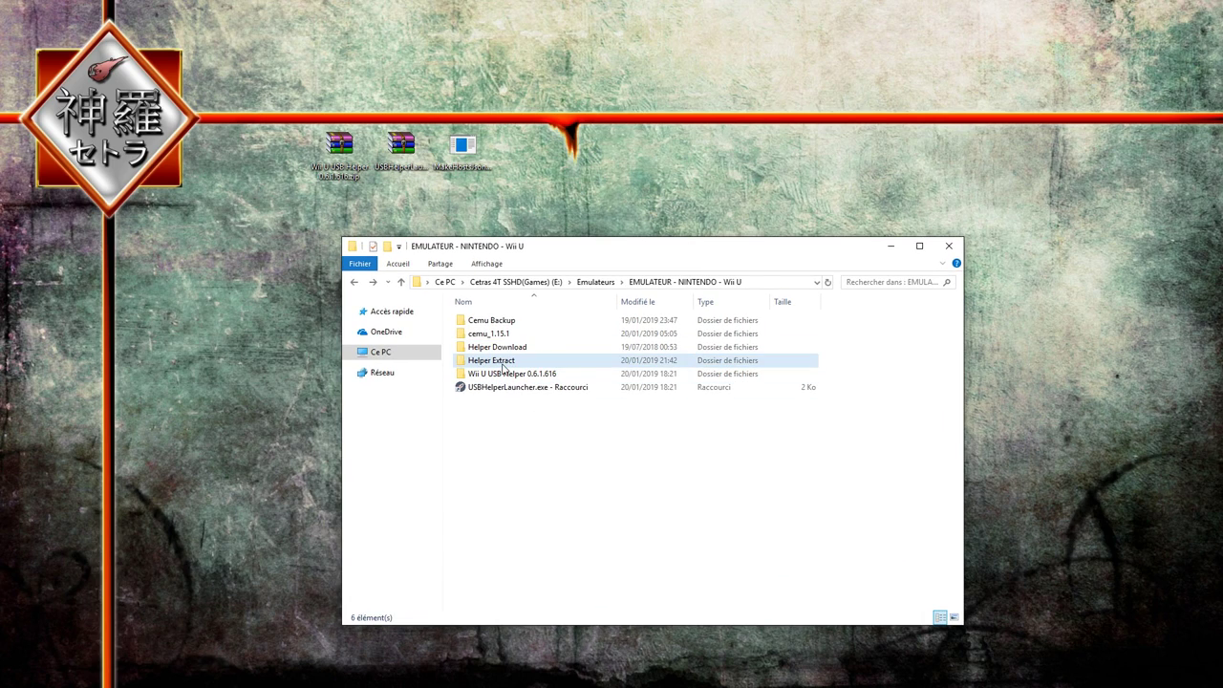
{"action": "double_click", "coordinate": [531, 362]}
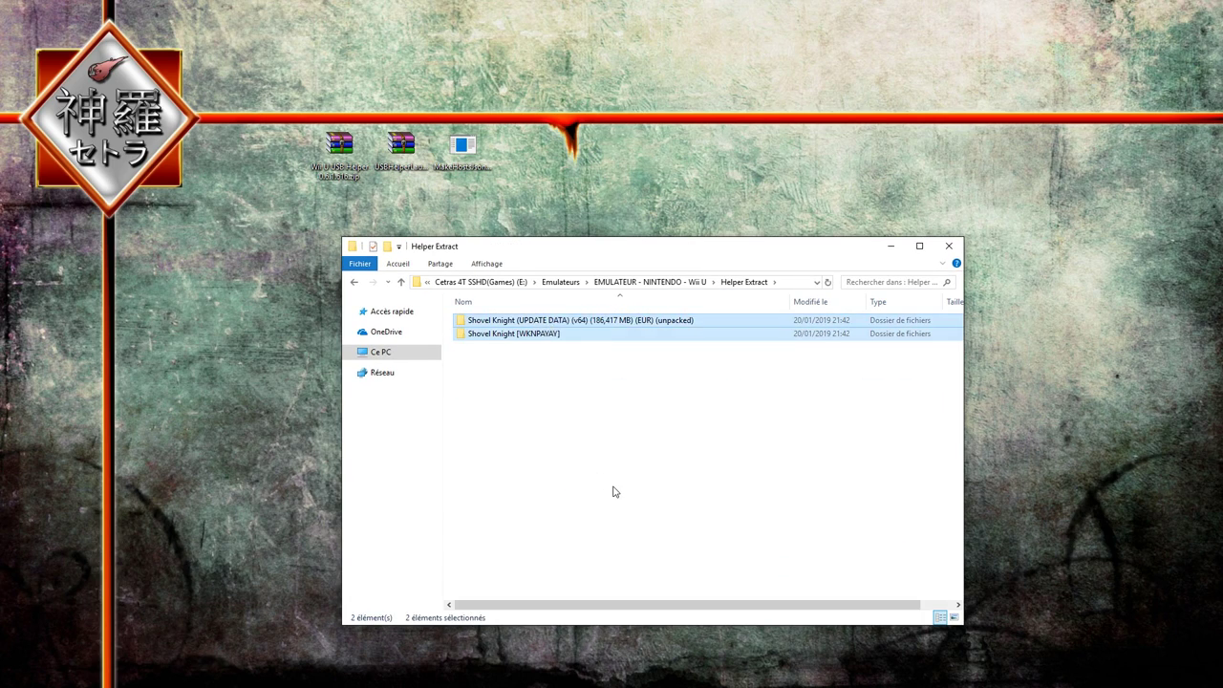
{"action": "left_click", "coordinate": [495, 336]}
{"action": "left_click", "coordinate": [513, 351]}
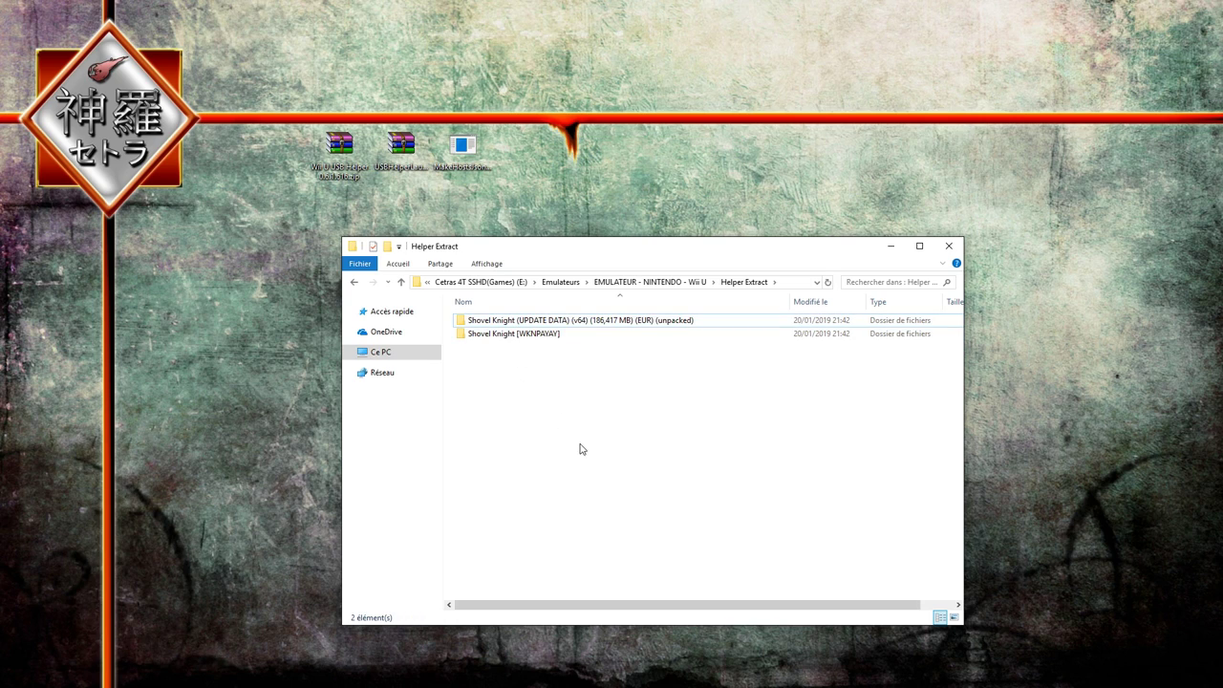
Step: Go back to the EMULATEUR - NINTENDO - Wii U folder and launch Cemu.exe from the inner cemu_1.15.1 folder
{"action": "left_click", "coordinate": [355, 283]}
{"action": "left_click", "coordinate": [504, 335]}
{"action": "double_click", "coordinate": [504, 336]}
{"action": "double_click", "coordinate": [494, 325]}
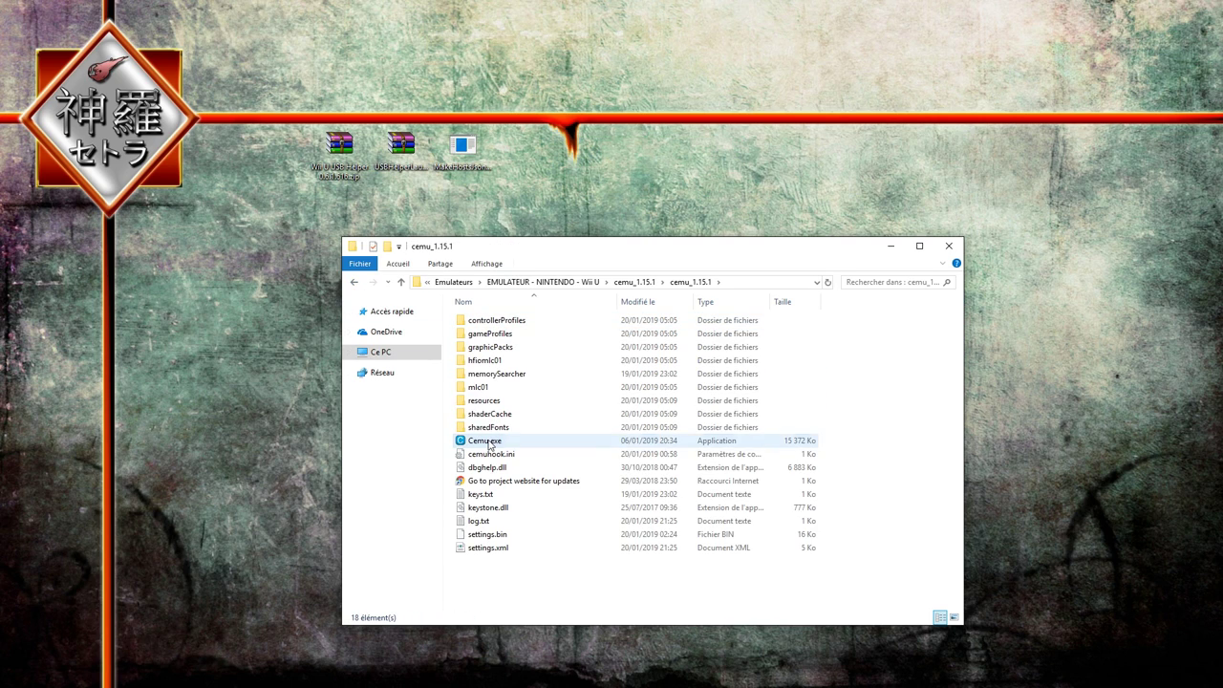
{"action": "left_click", "coordinate": [487, 441]}
{"action": "double_click", "coordinate": [487, 446]}
Step: Reposition the Cemu window and check the game path in its general settings
{"action": "left_click_drag", "start_coordinate": [566, 86], "coordinate": [764, 143]}
{"action": "left_click", "coordinate": [341, 151]}
{"action": "left_click", "coordinate": [382, 240]}
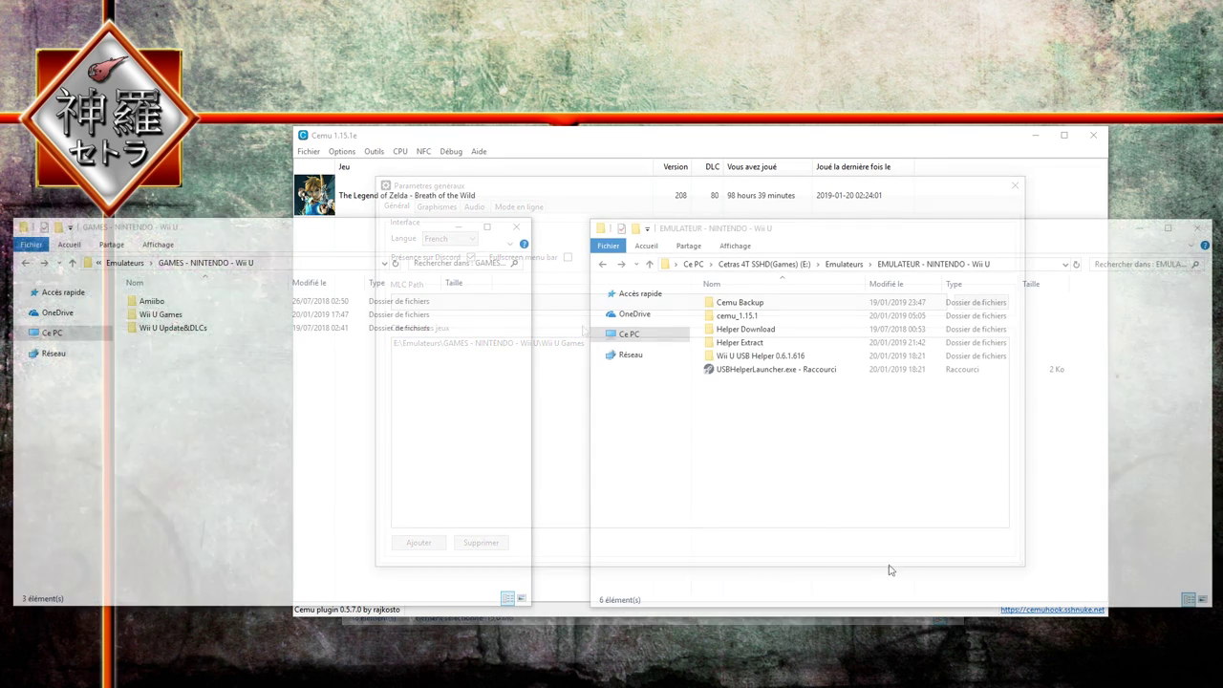
{"action": "left_click", "coordinate": [798, 429]}
Step: Move both Shovel Knight folders from Helper Extract into the Wii U Games folder of GAMES - NINTENDO - Wii U
{"action": "left_click", "coordinate": [235, 411]}
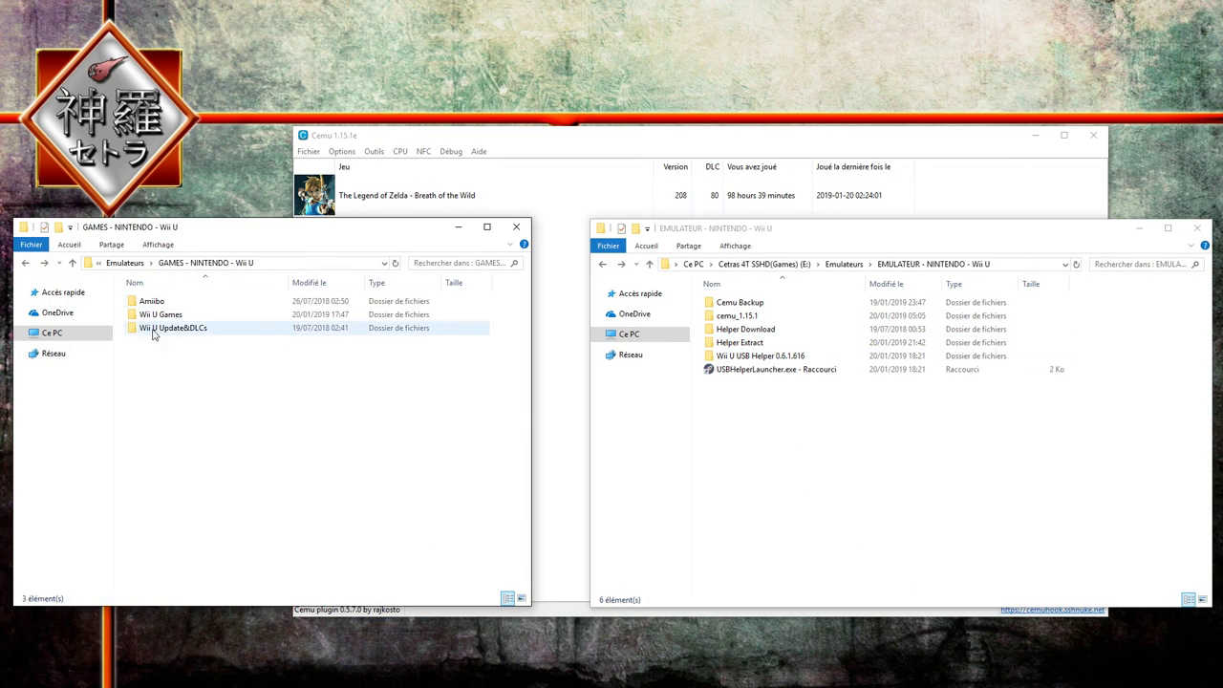
{"action": "double_click", "coordinate": [161, 315]}
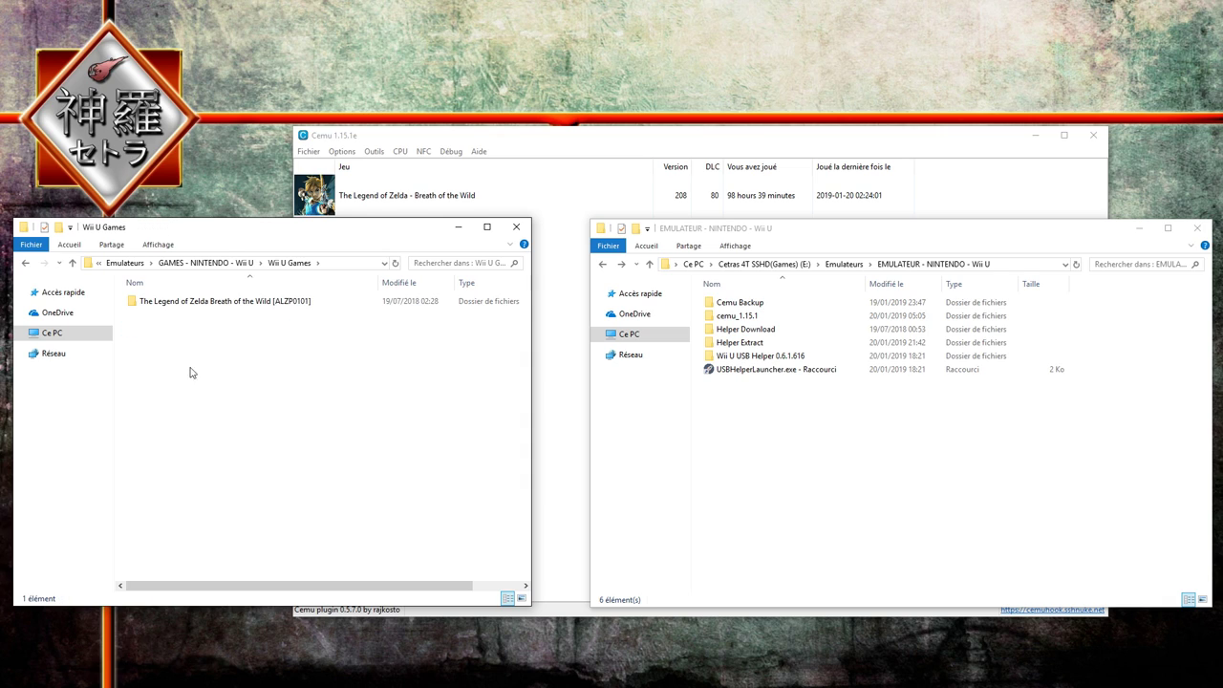
{"action": "double_click", "coordinate": [740, 342]}
{"action": "key", "text": "ctrl+a"}
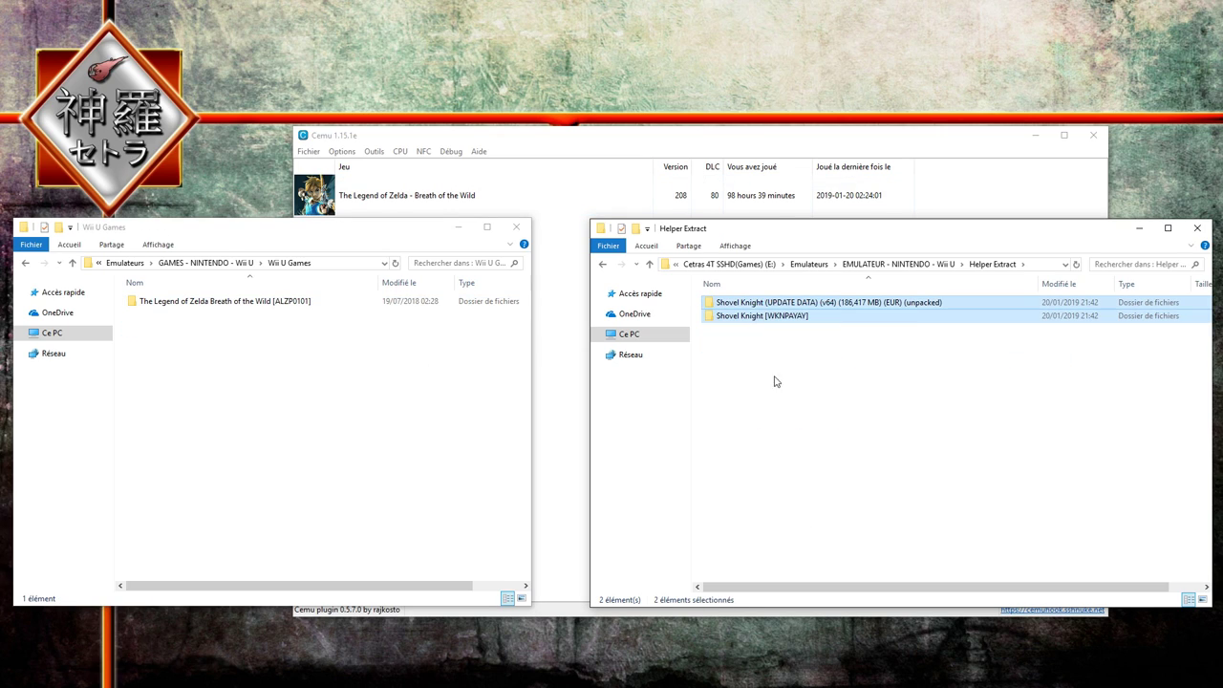
{"action": "right_click", "coordinate": [754, 304]}
{"action": "left_click", "coordinate": [784, 514]}
{"action": "right_click", "coordinate": [274, 402]}
{"action": "left_click", "coordinate": [298, 487]}
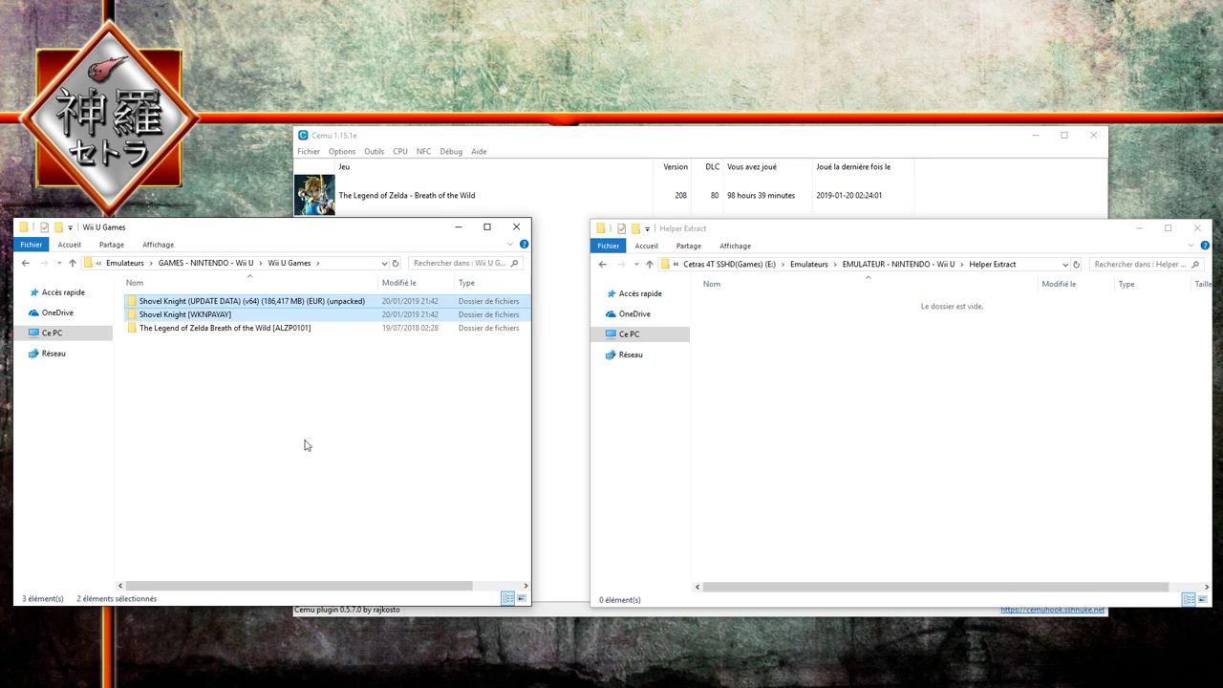
Step: Close the Helper Extract window and refresh the game list in Cemu
{"action": "left_click", "coordinate": [206, 316]}
{"action": "left_click", "coordinate": [1079, 431]}
{"action": "left_click", "coordinate": [1196, 227]}
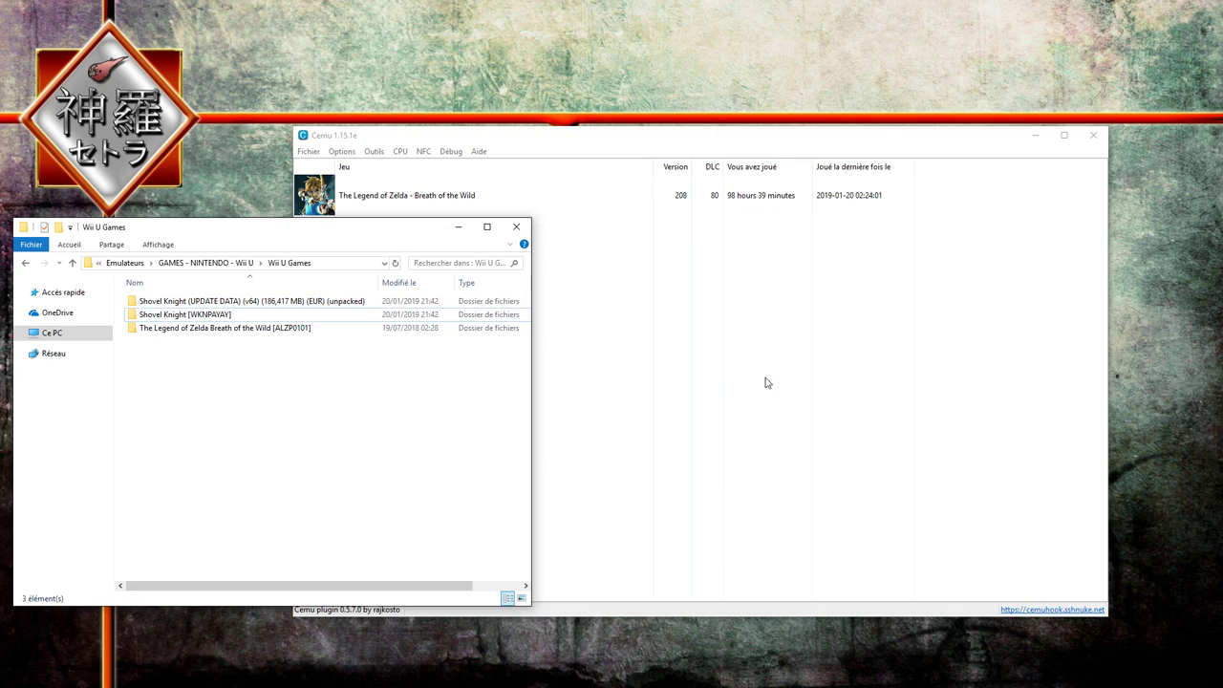
{"action": "right_click", "coordinate": [557, 298]}
{"action": "left_click", "coordinate": [601, 309]}
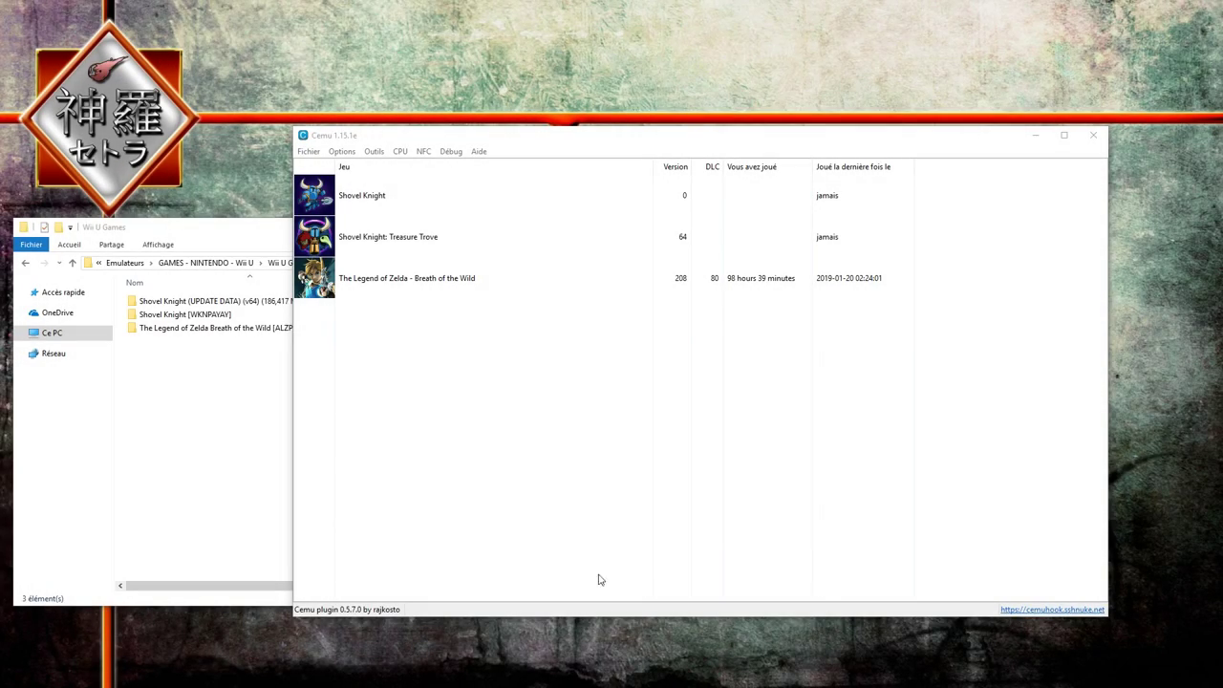
Step: Start installing a game update or DLC in Cemu and move the file selection dialog clear of the game list
{"action": "left_click", "coordinate": [504, 442]}
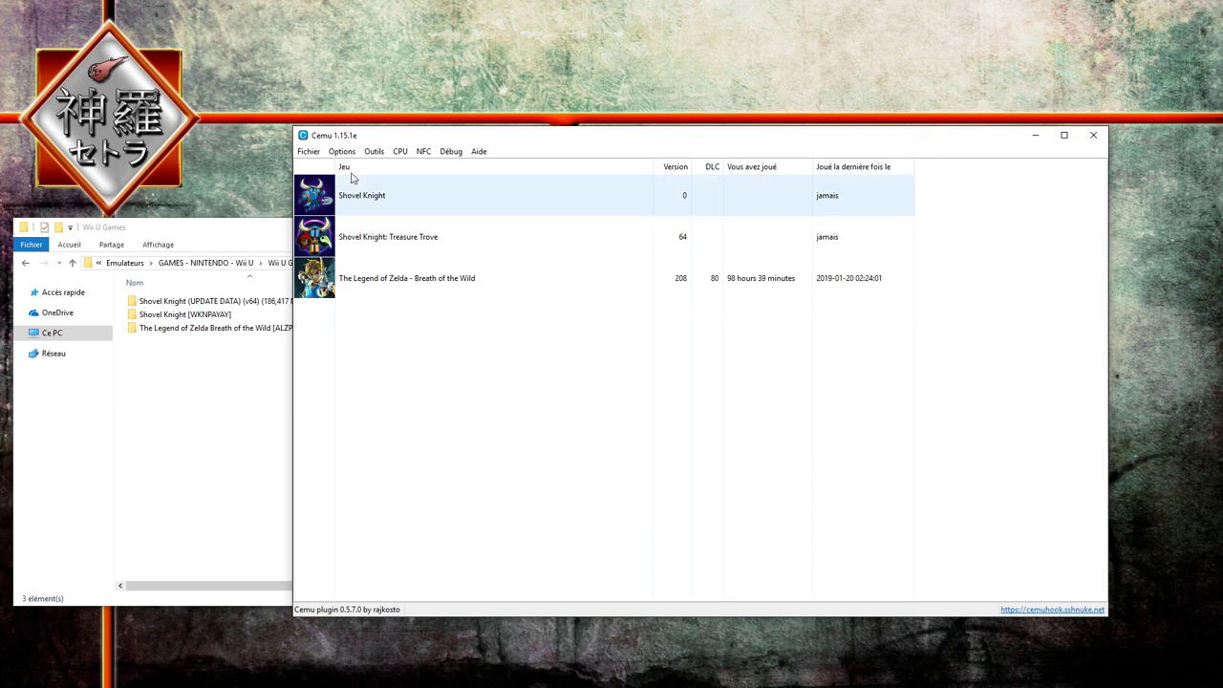
{"action": "left_click", "coordinate": [311, 153]}
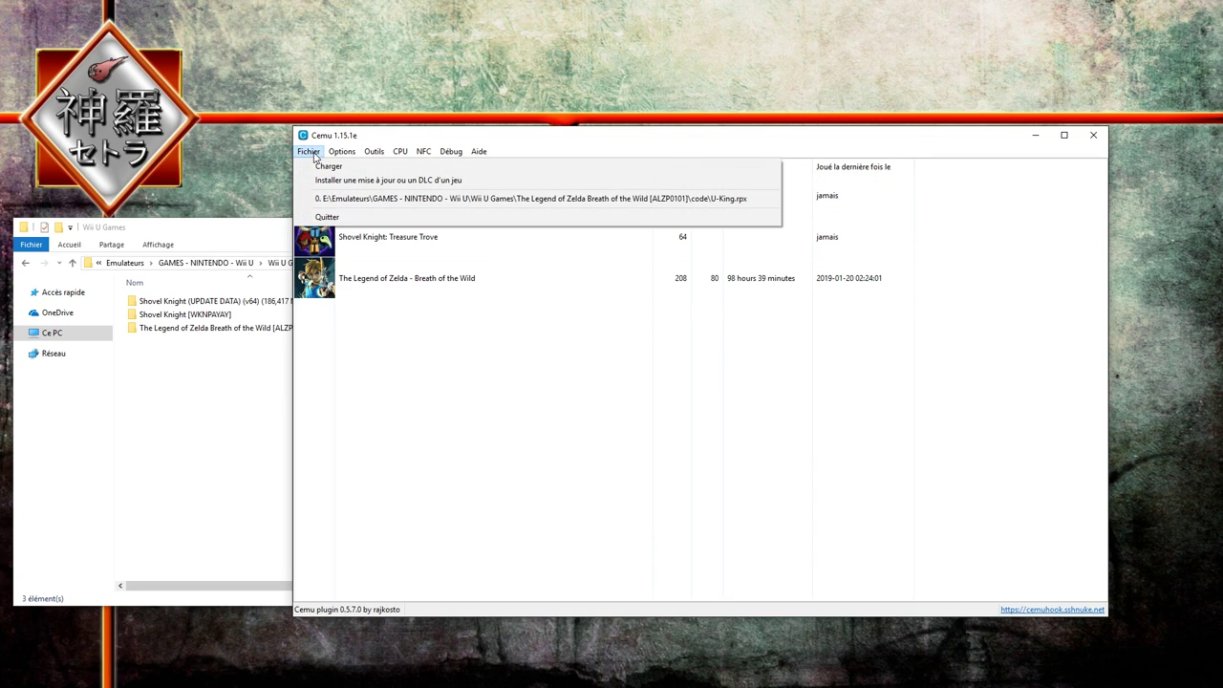
{"action": "left_click", "coordinate": [350, 180]}
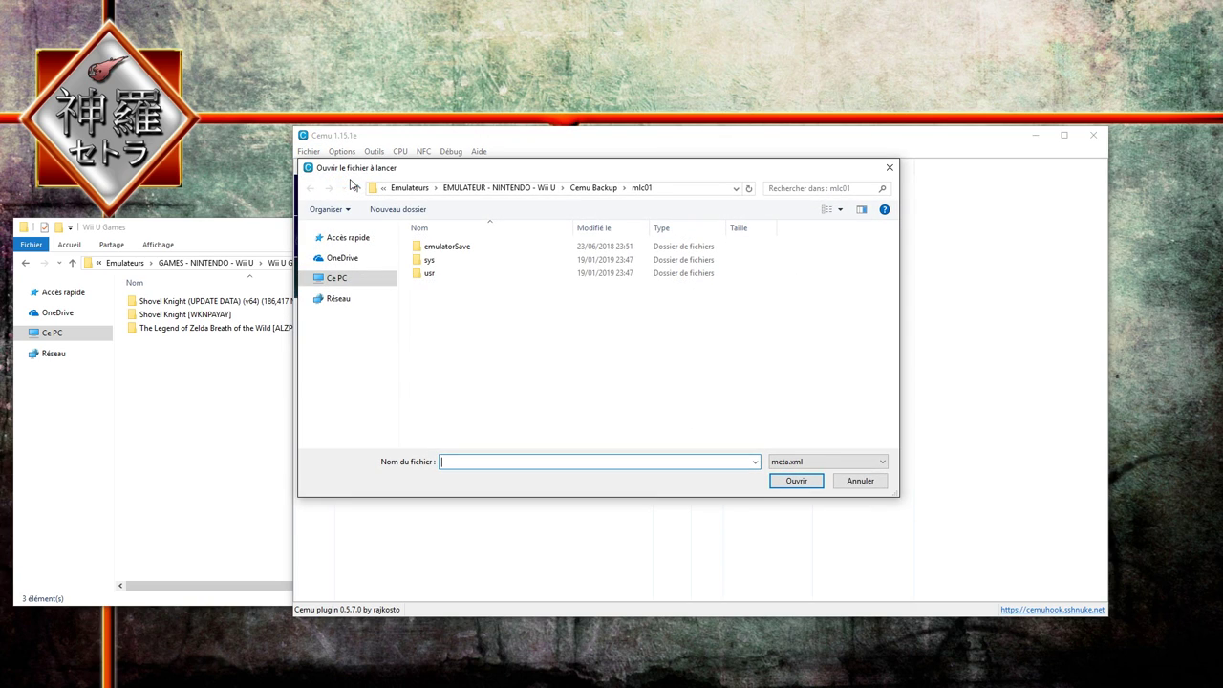
{"action": "left_click_drag", "start_coordinate": [586, 170], "coordinate": [715, 273]}
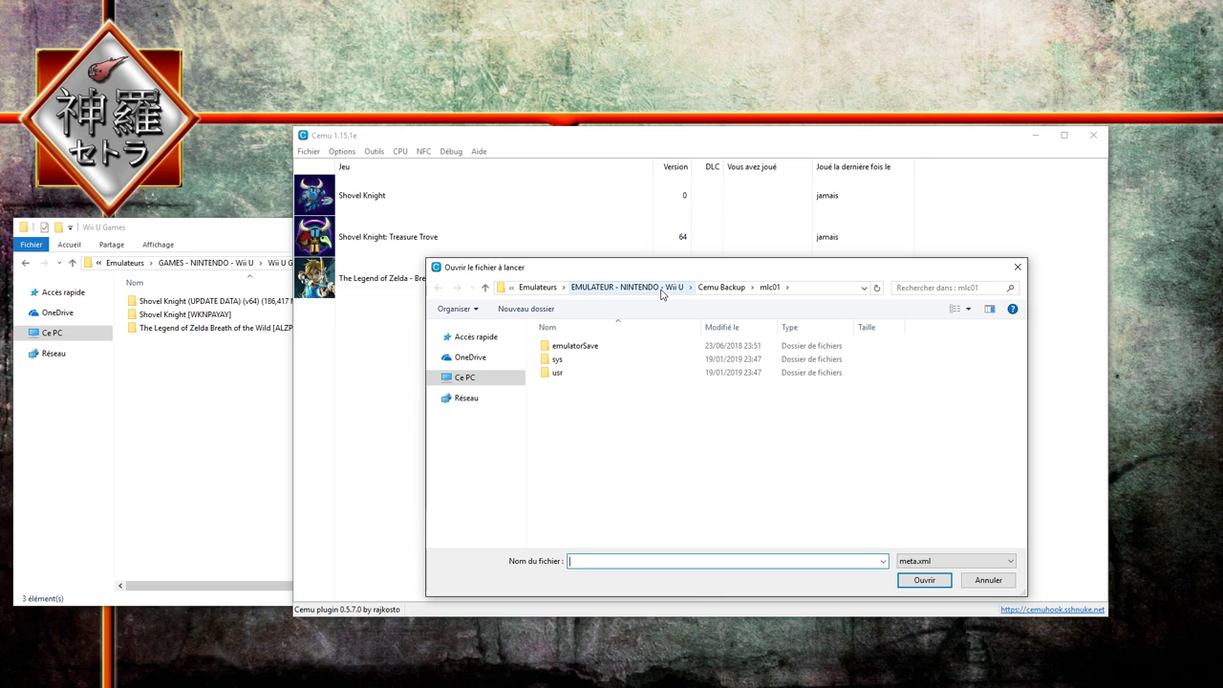
Step: Copy the Wii U Games folder path from File Explorer and open that location in Cemu's file selection dialog
{"action": "left_click", "coordinate": [254, 234]}
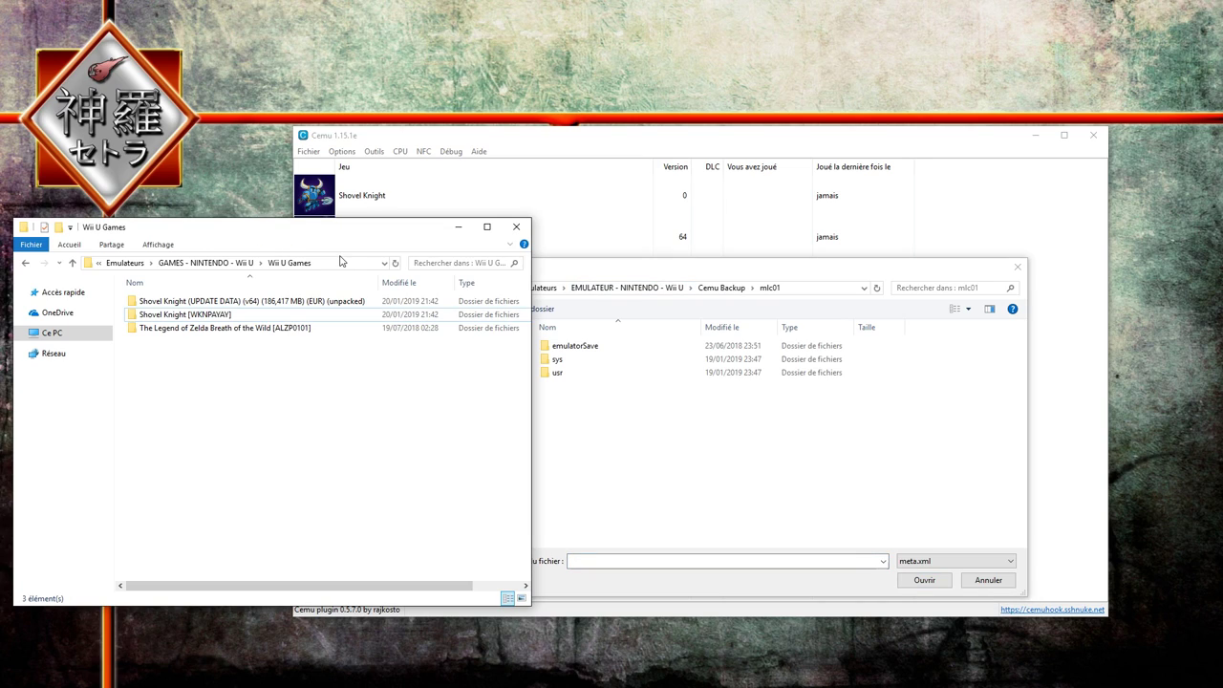
{"action": "left_click", "coordinate": [347, 263]}
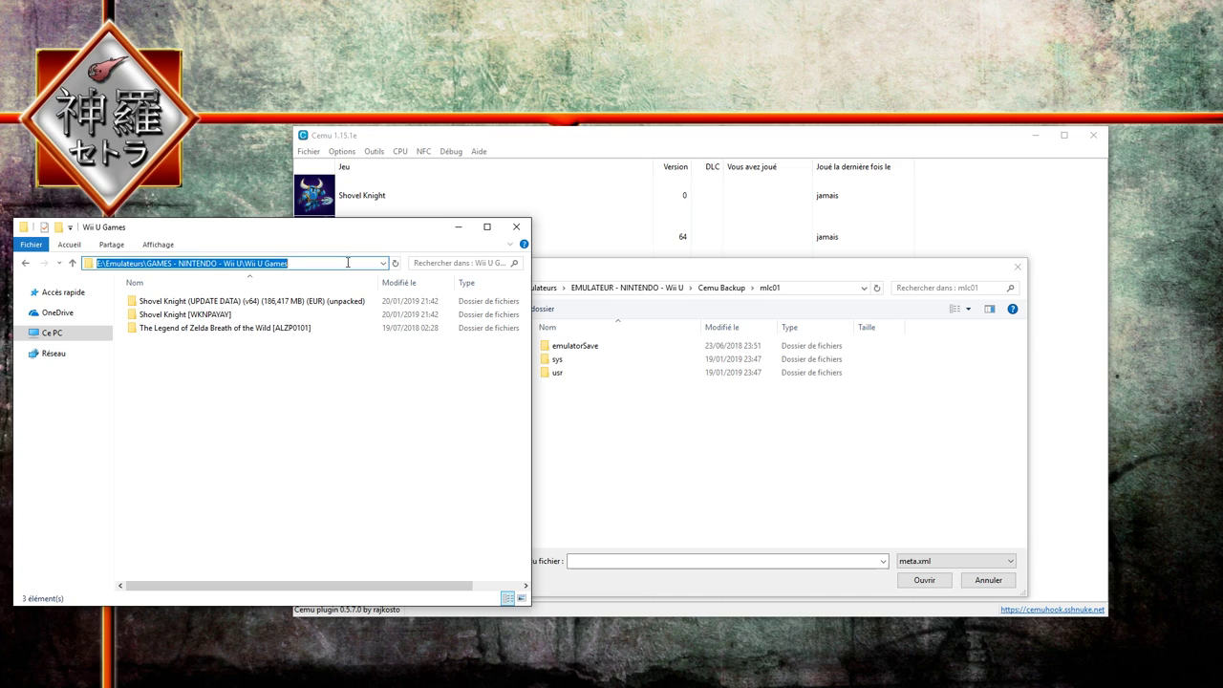
{"action": "right_click", "coordinate": [277, 265]}
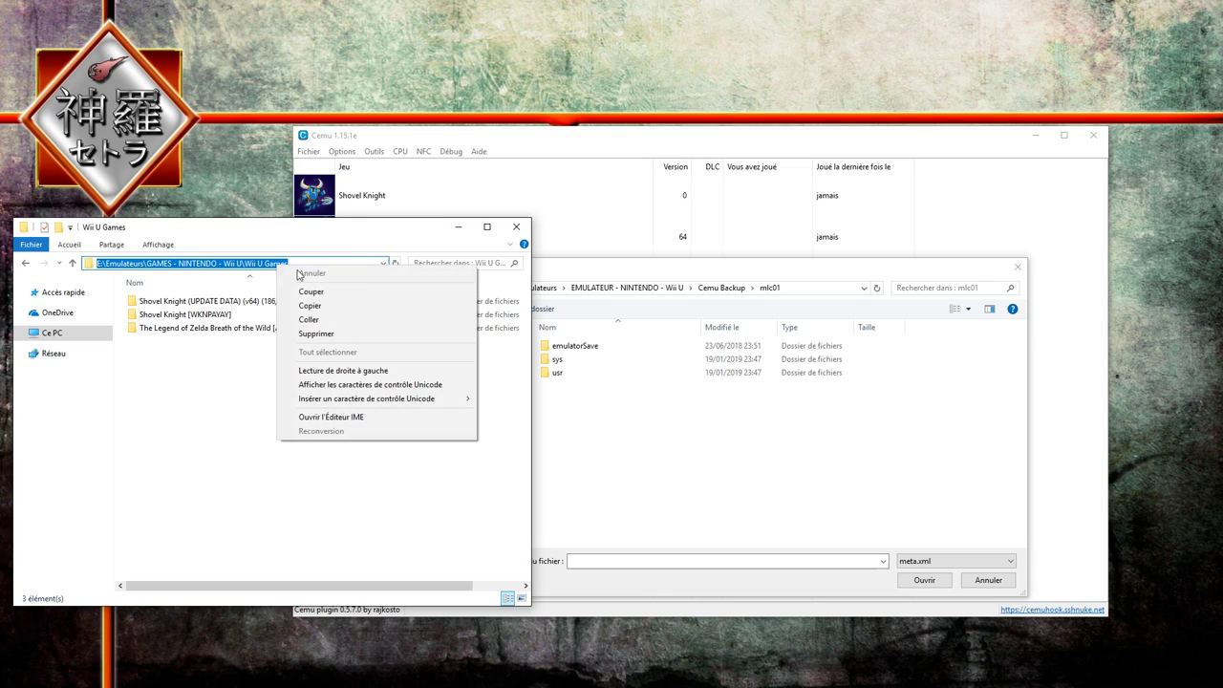
{"action": "left_click", "coordinate": [308, 303]}
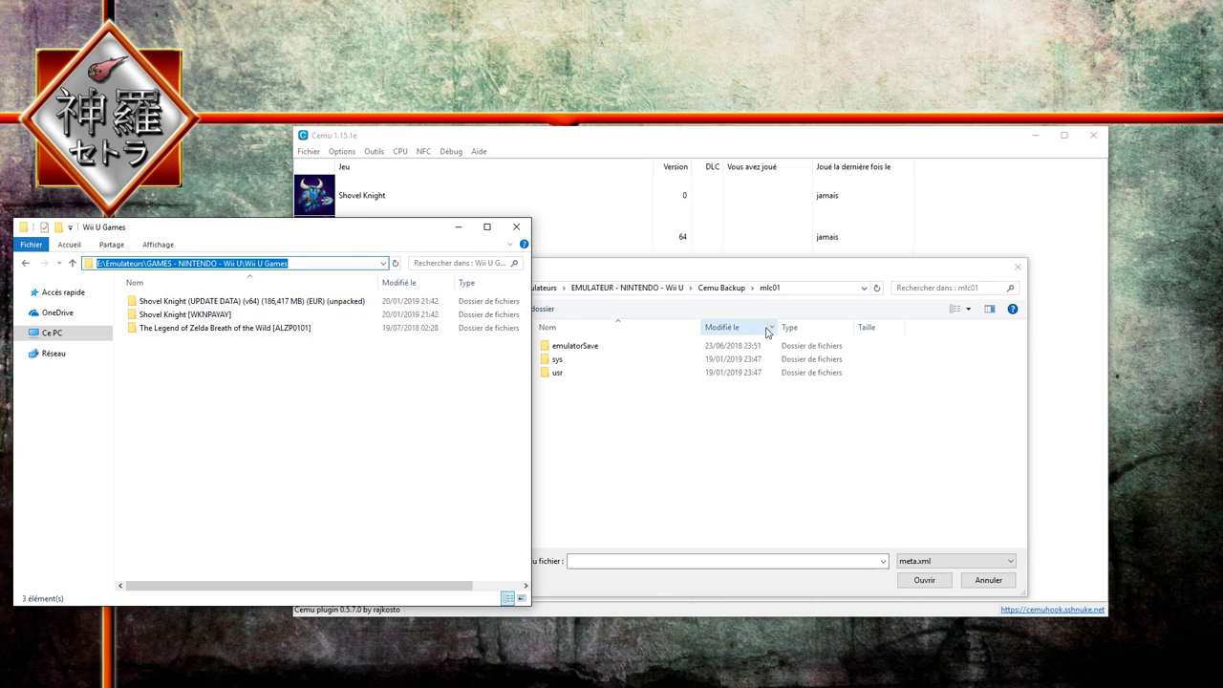
{"action": "left_click", "coordinate": [838, 288]}
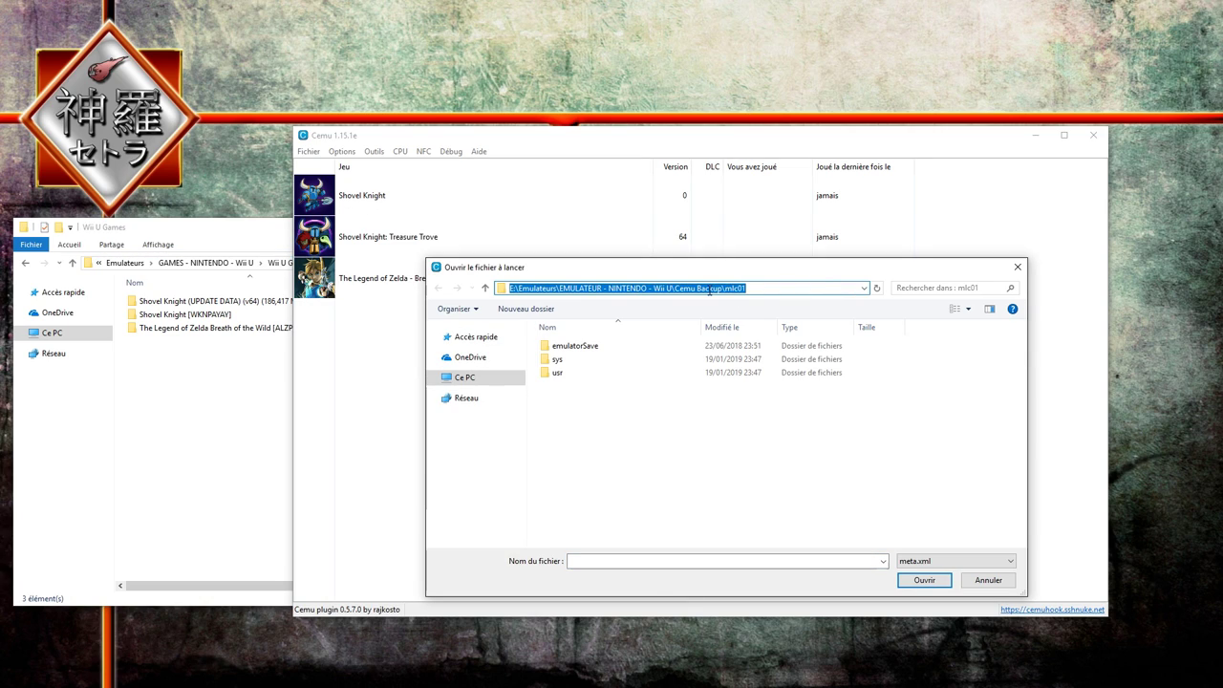
{"action": "right_click", "coordinate": [709, 294]}
{"action": "left_click", "coordinate": [756, 345]}
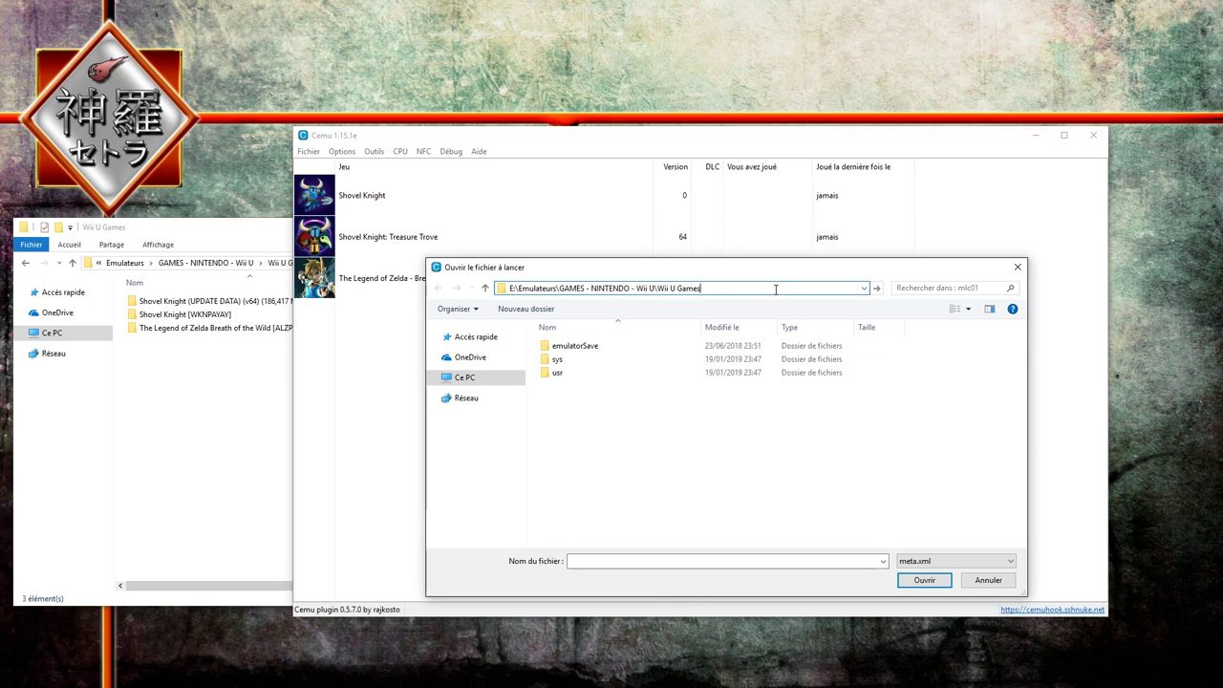
{"action": "key", "text": "Return"}
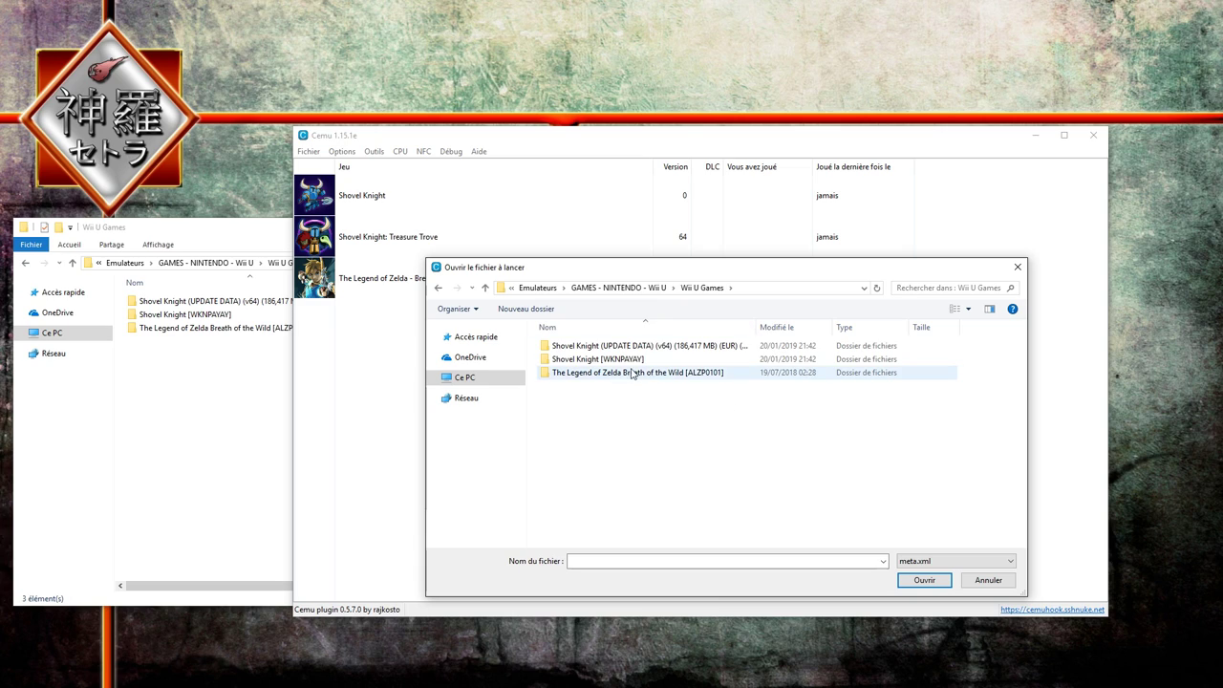
Step: Install the Shovel Knight update using meta.xml from the meta folder of Shovel Knight (UPDATE DATA) (v64)
{"action": "double_click", "coordinate": [755, 326]}
{"action": "double_click", "coordinate": [646, 346]}
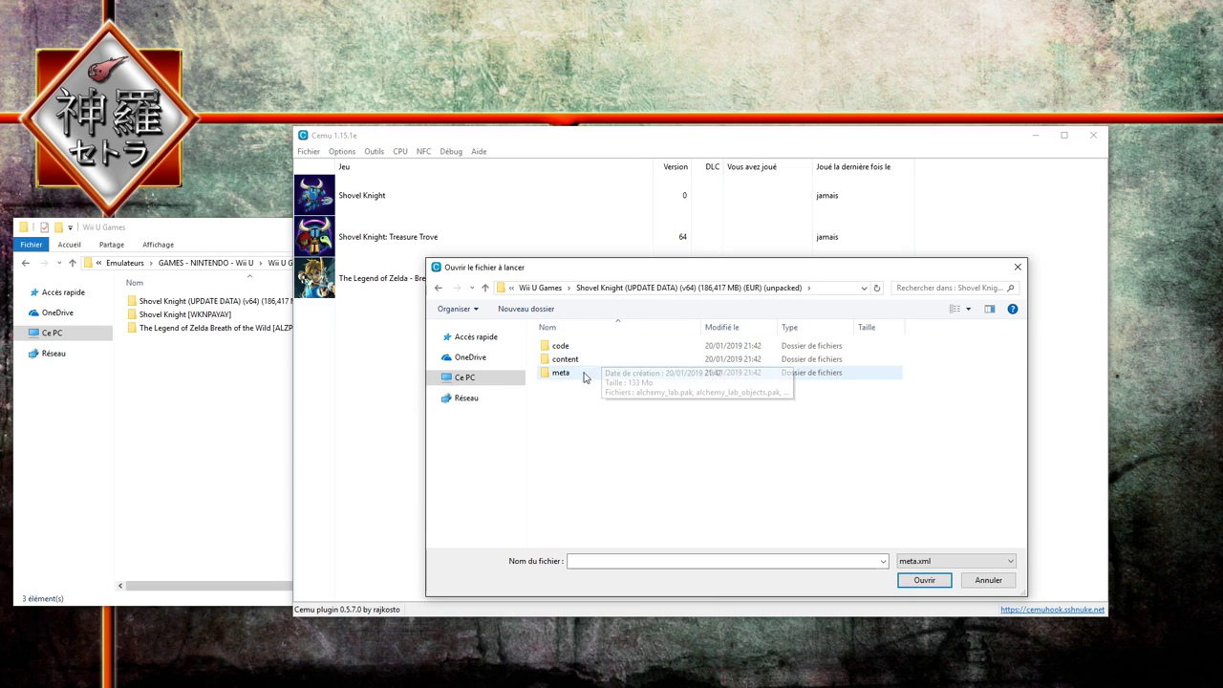
{"action": "double_click", "coordinate": [644, 373]}
{"action": "left_click", "coordinate": [567, 350]}
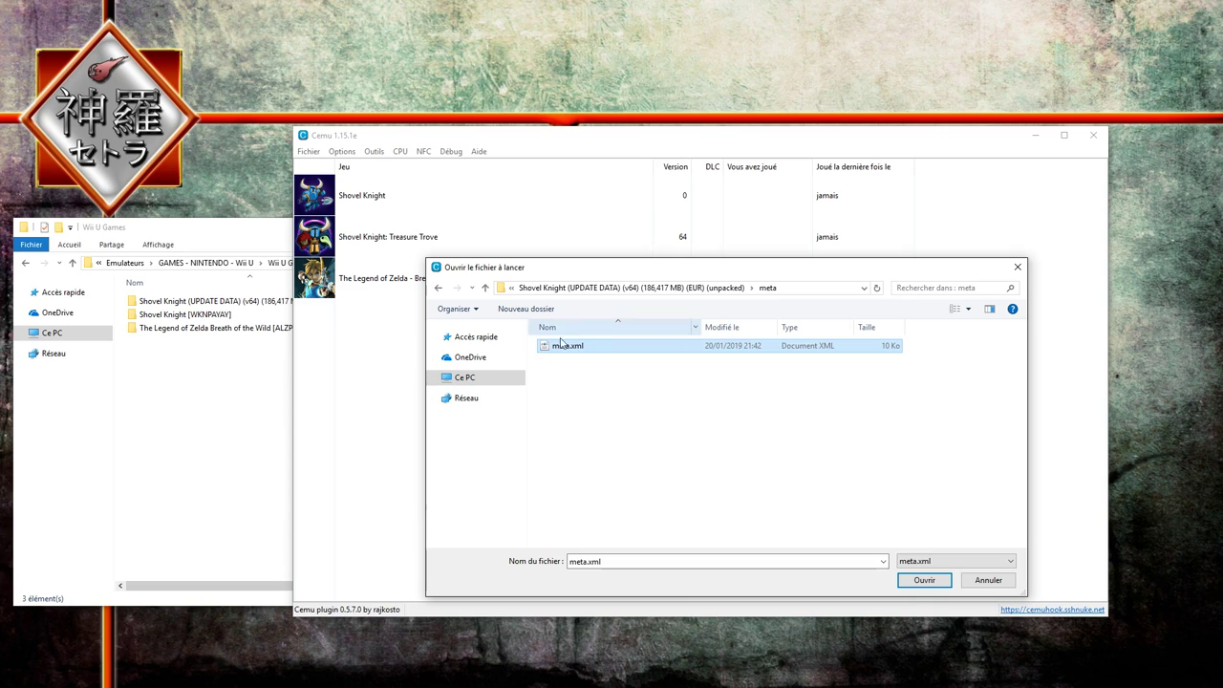
{"action": "left_click", "coordinate": [922, 580]}
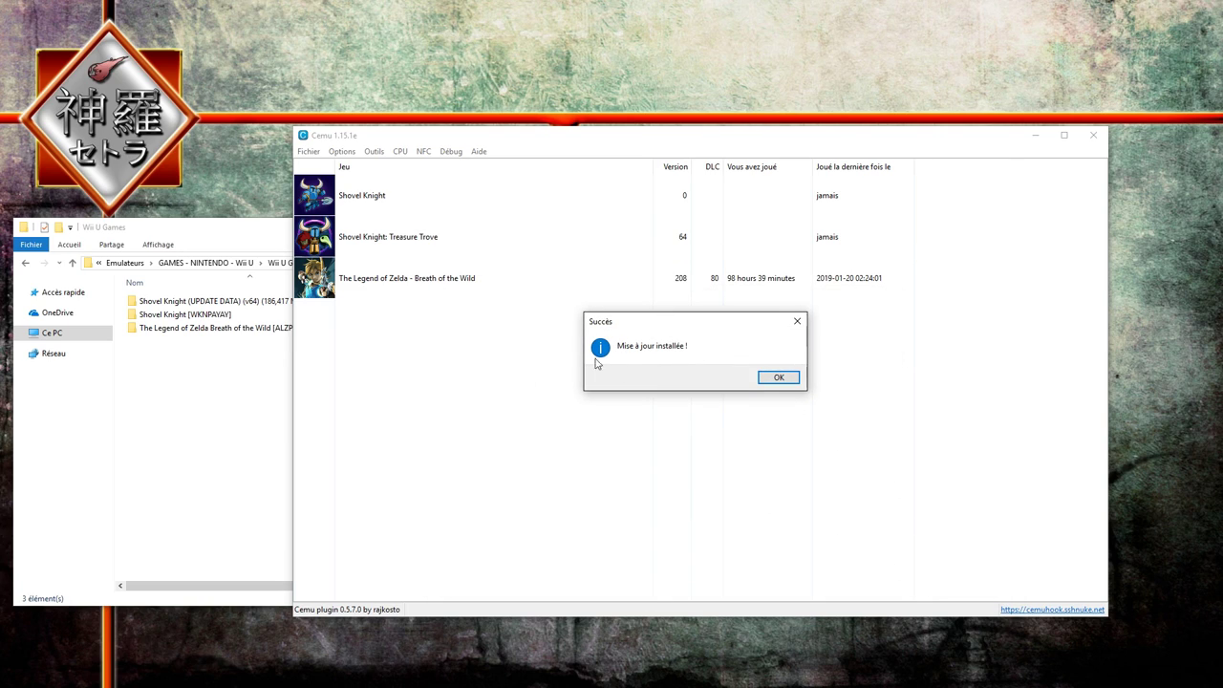
{"action": "left_click", "coordinate": [780, 378]}
Step: Refresh the game list and check the version of the two Shovel Knight entries
{"action": "right_click", "coordinate": [475, 366]}
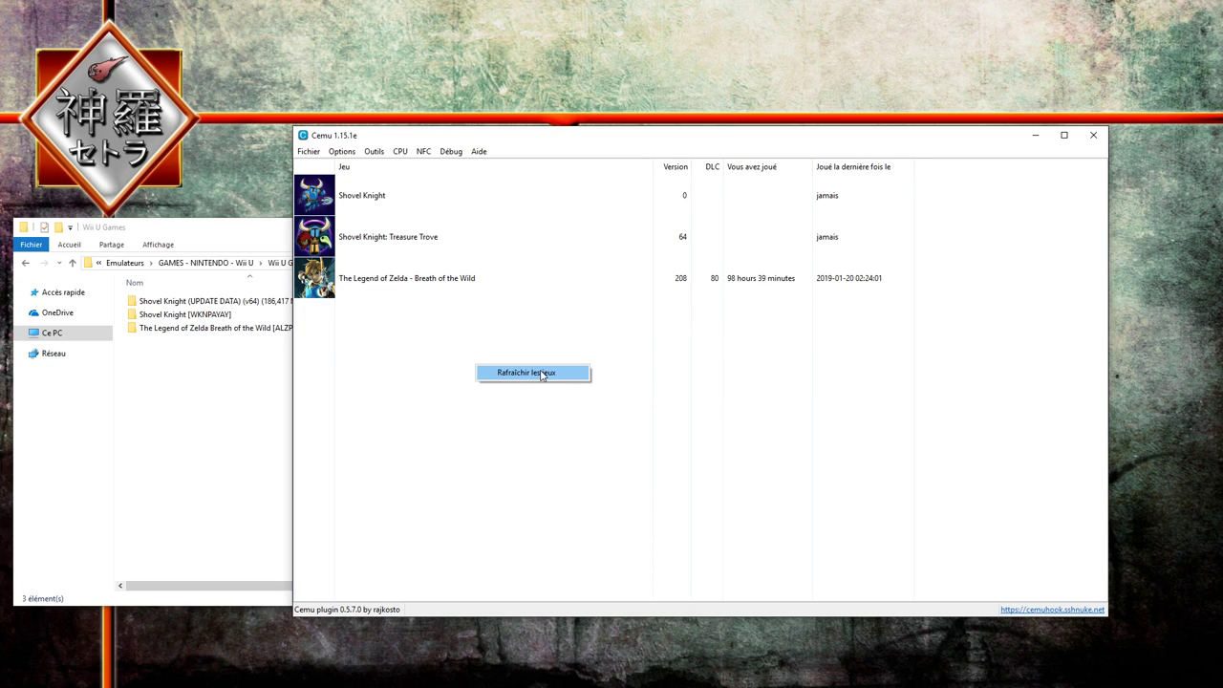
{"action": "left_click", "coordinate": [541, 373]}
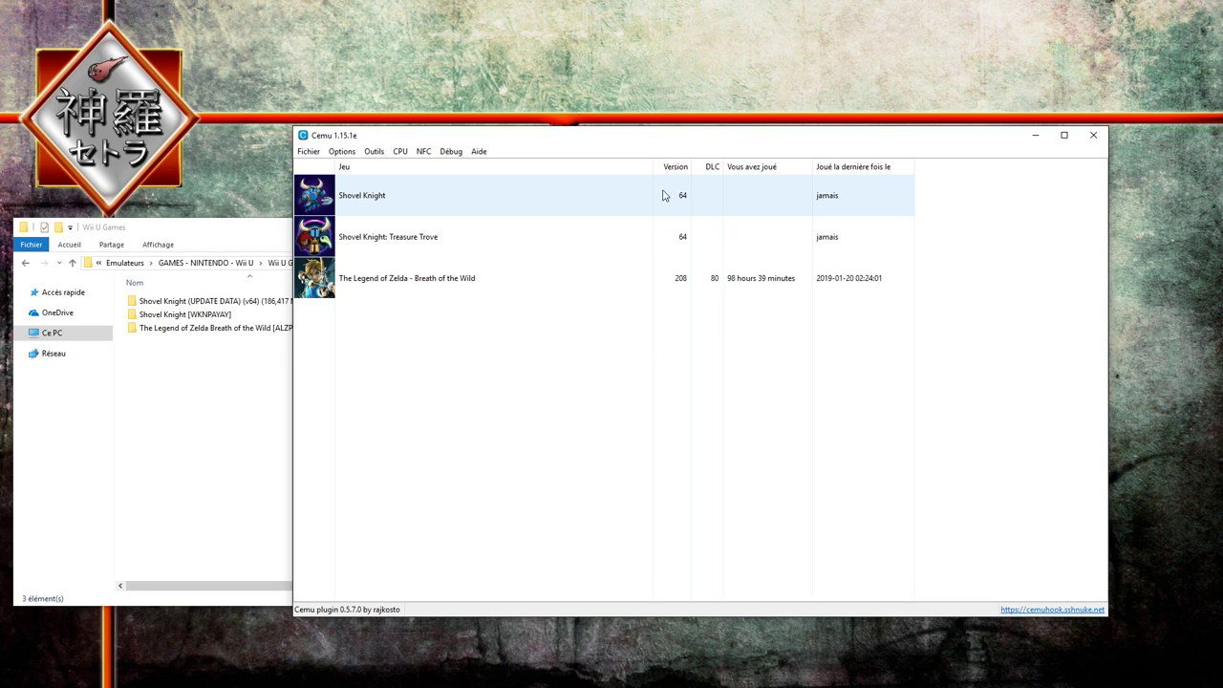
{"action": "left_click", "coordinate": [659, 244]}
{"action": "left_click", "coordinate": [589, 201]}
{"action": "left_click", "coordinate": [541, 374]}
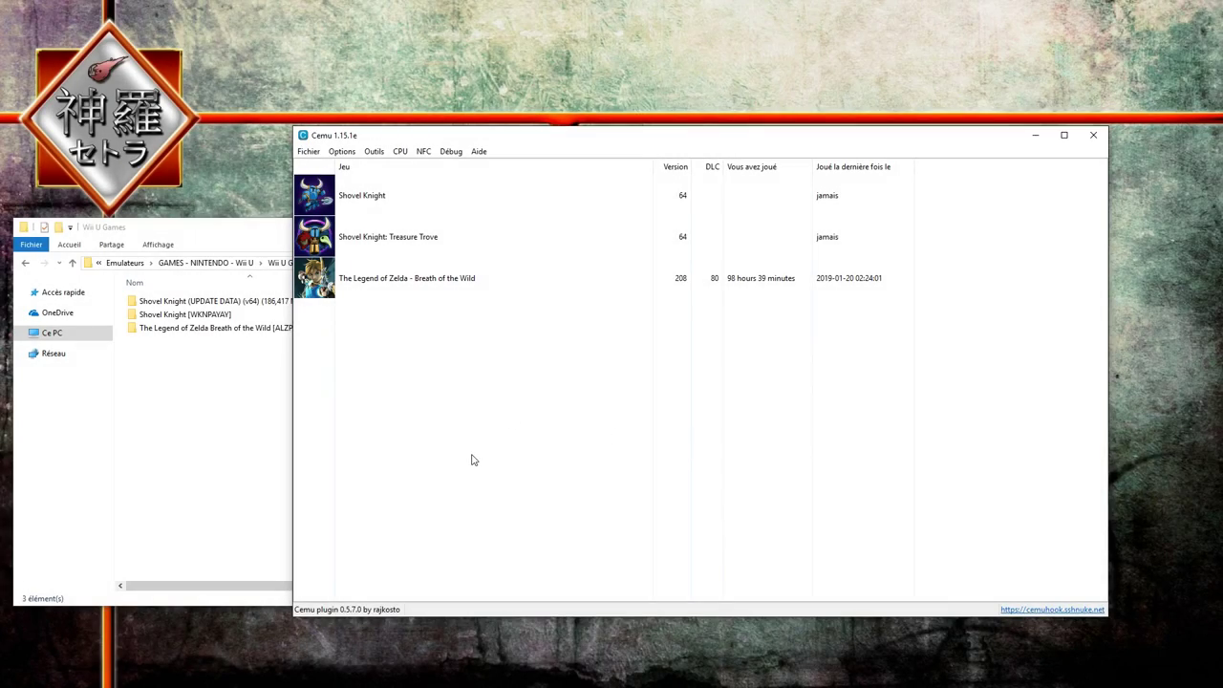
Step: Launch Shovel Knight from the game list and confirm its display size adjustment screen
{"action": "left_click", "coordinate": [430, 277]}
{"action": "left_click", "coordinate": [395, 197]}
{"action": "right_click", "coordinate": [395, 197]}
{"action": "left_click", "coordinate": [411, 200]}
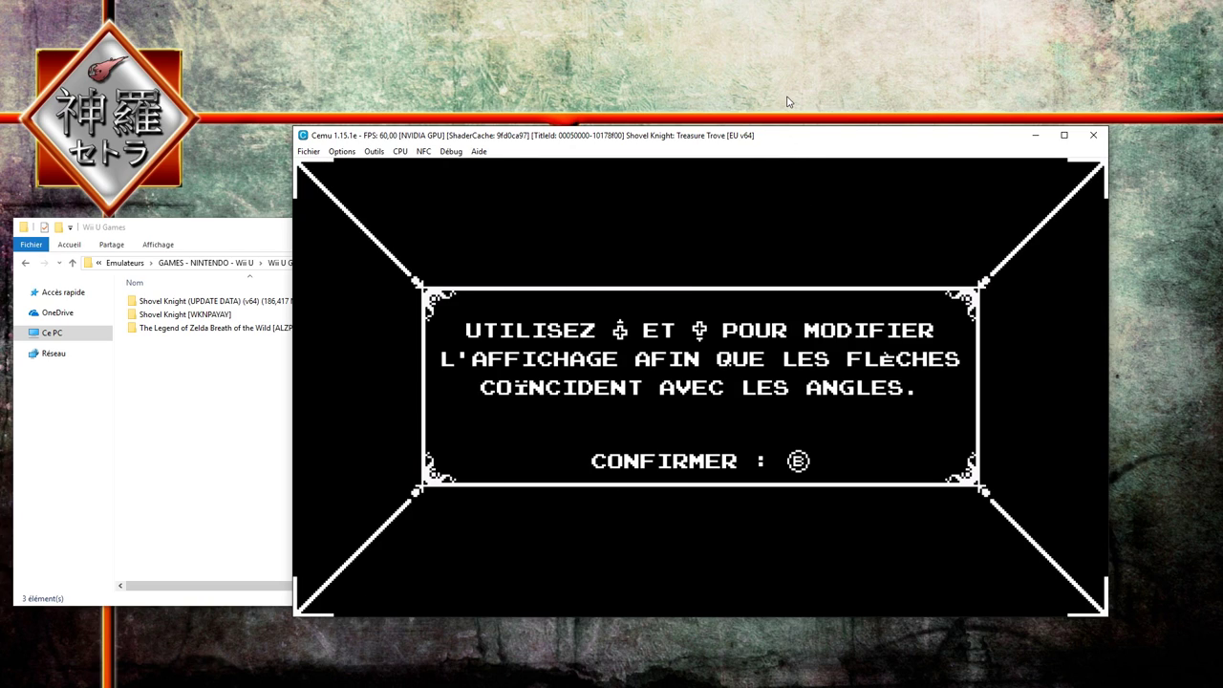
{"action": "key", "text": "Return"}
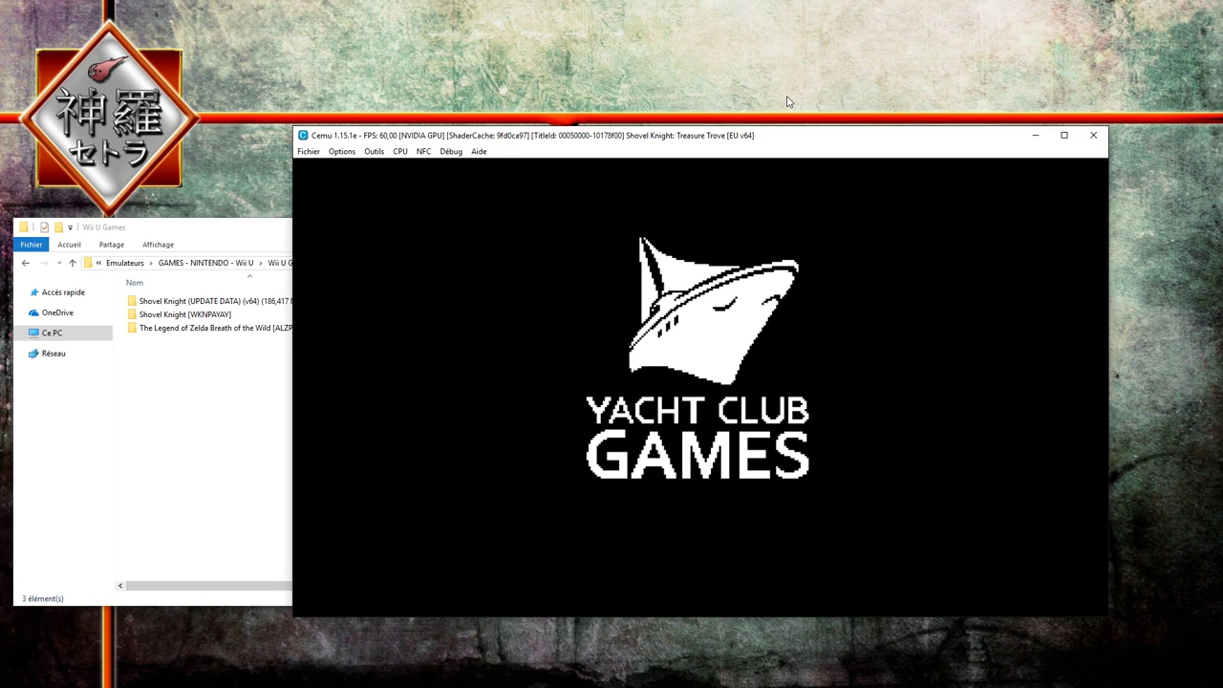